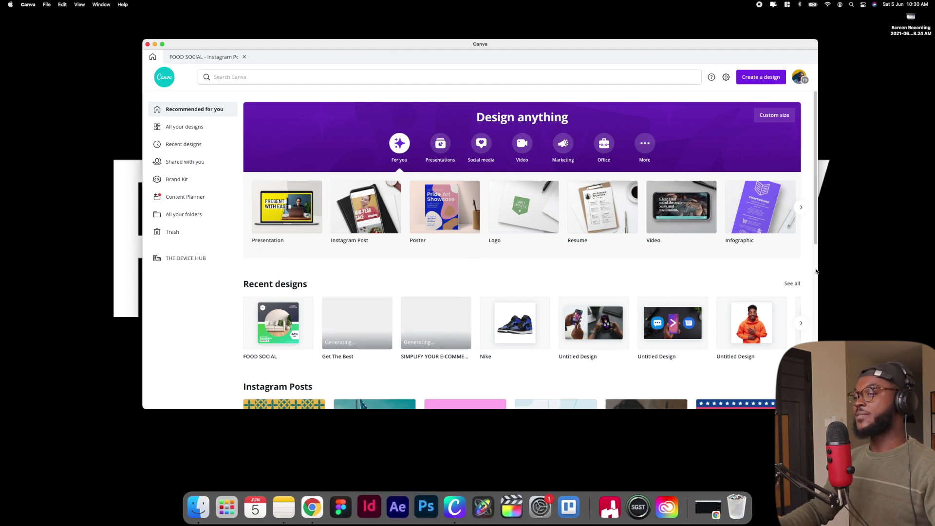
# Create a new blank Instagram Post design from the Create a design menu
pyautogui.scroll(-5, 753, 138)
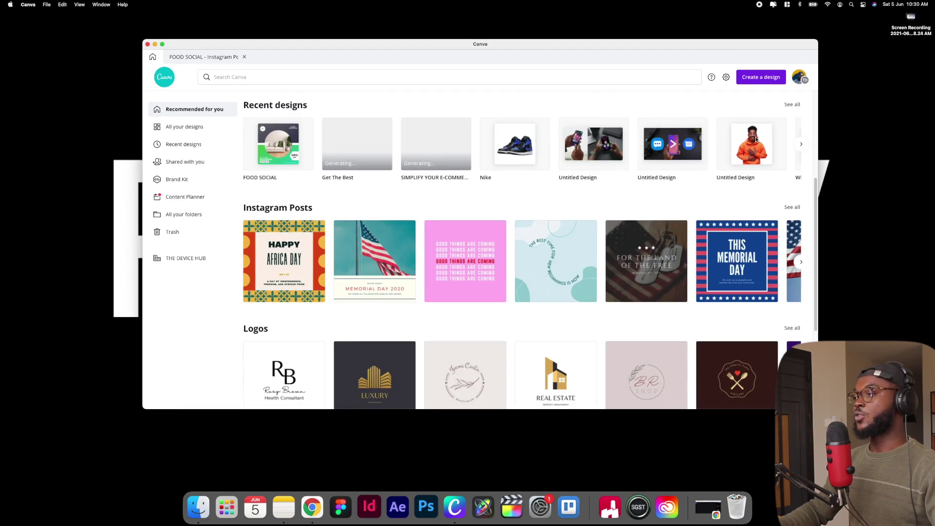
pyautogui.scroll(5, 774, 98)
pyautogui.click(776, 78)
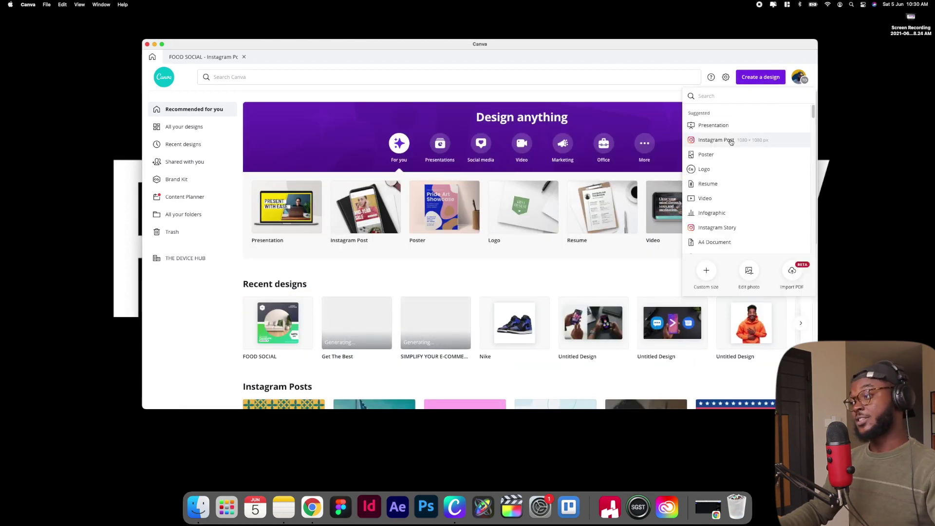
pyautogui.click(729, 141)
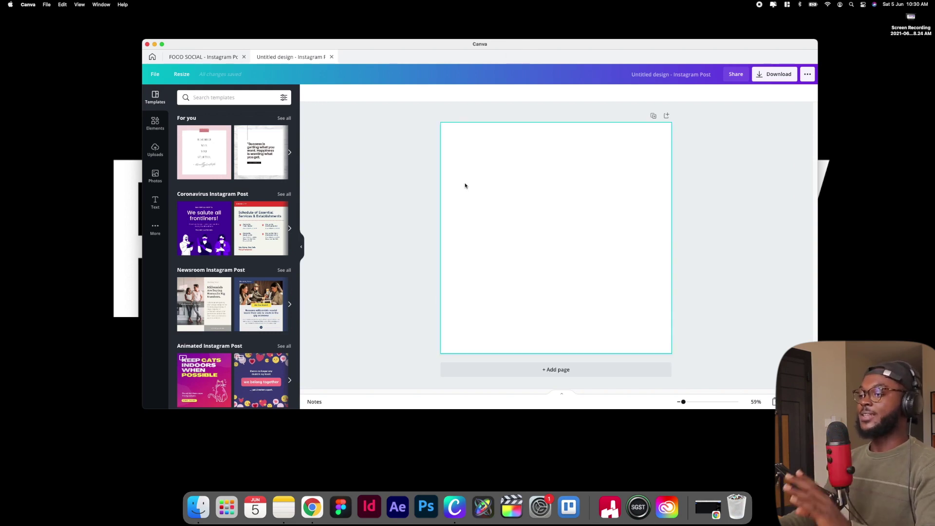
# Search Elements for 'gradient' and add the pink-yellow blob graphic to the page
pyautogui.click(155, 123)
pyautogui.click(219, 99)
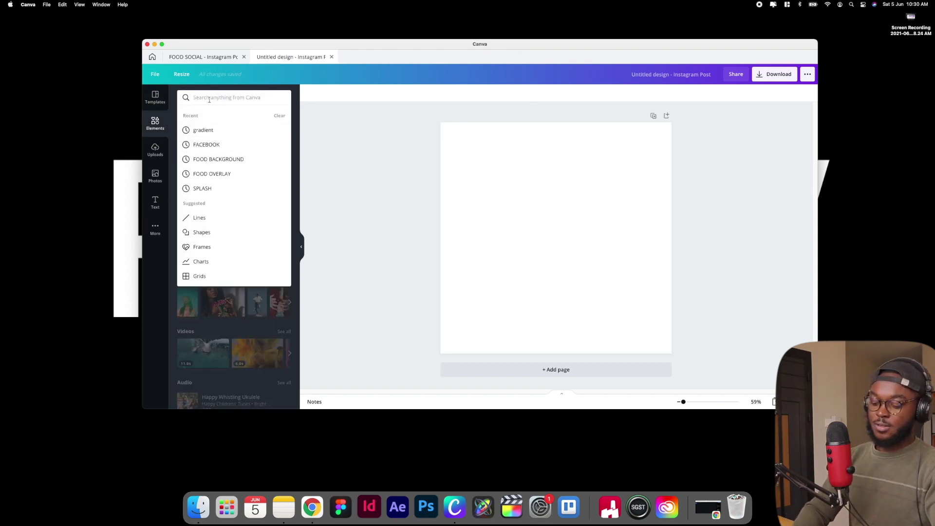
pyautogui.write('gradi')
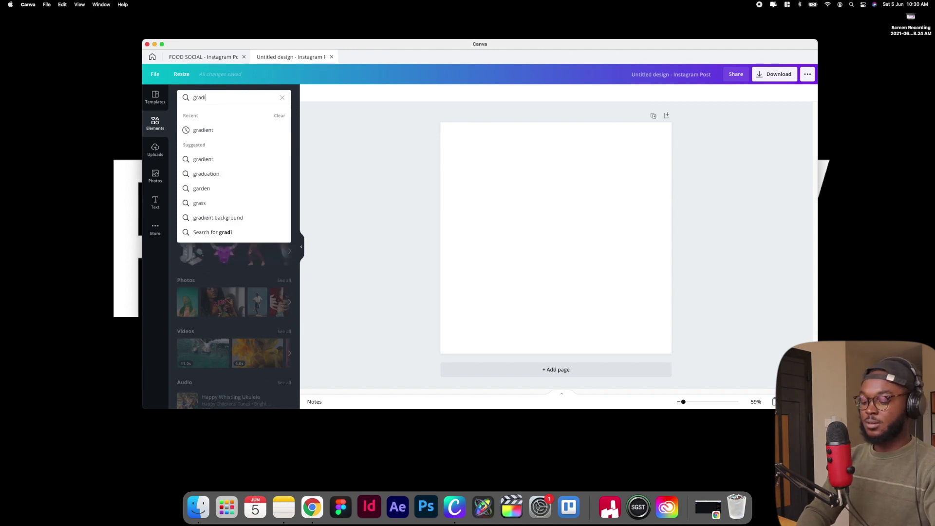
pyautogui.write('ent')
pyautogui.press('Return')
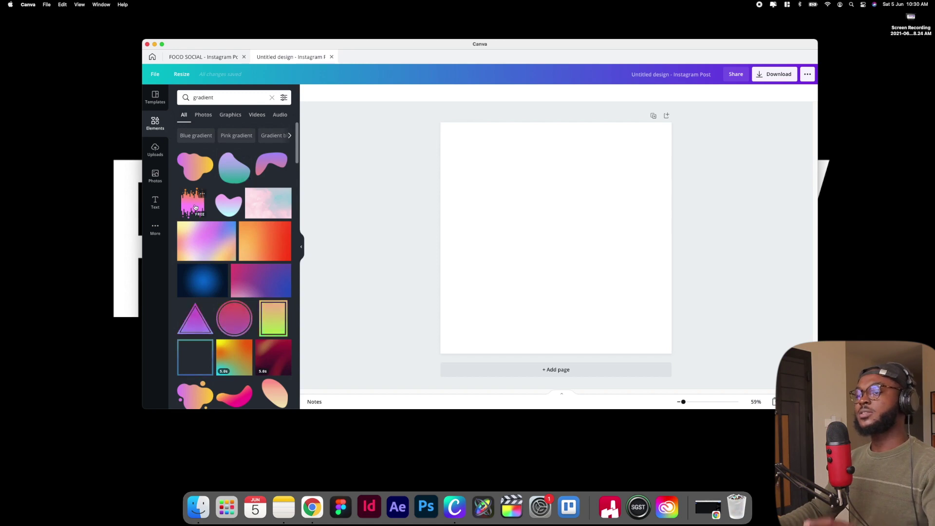
pyautogui.scroll(-5, 215, 180)
pyautogui.scroll(5, 200, 200)
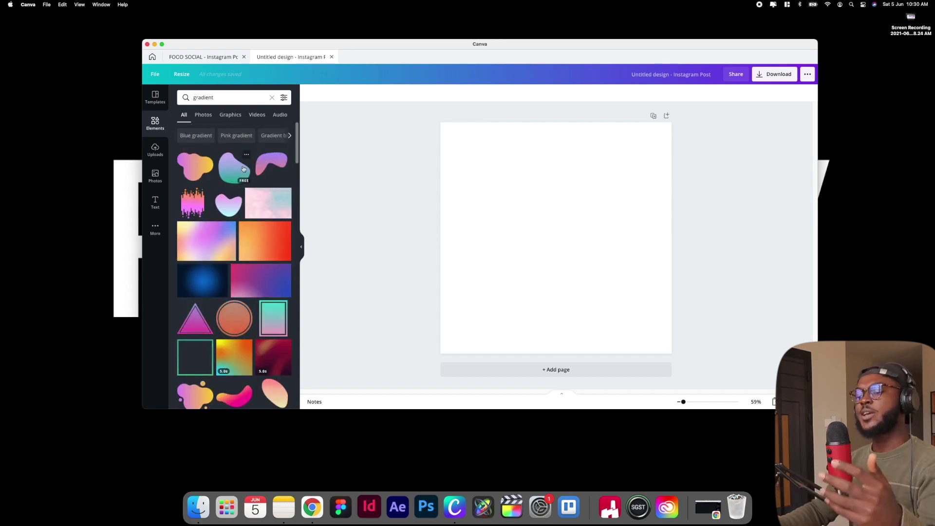
pyautogui.scroll(-3, 227, 248)
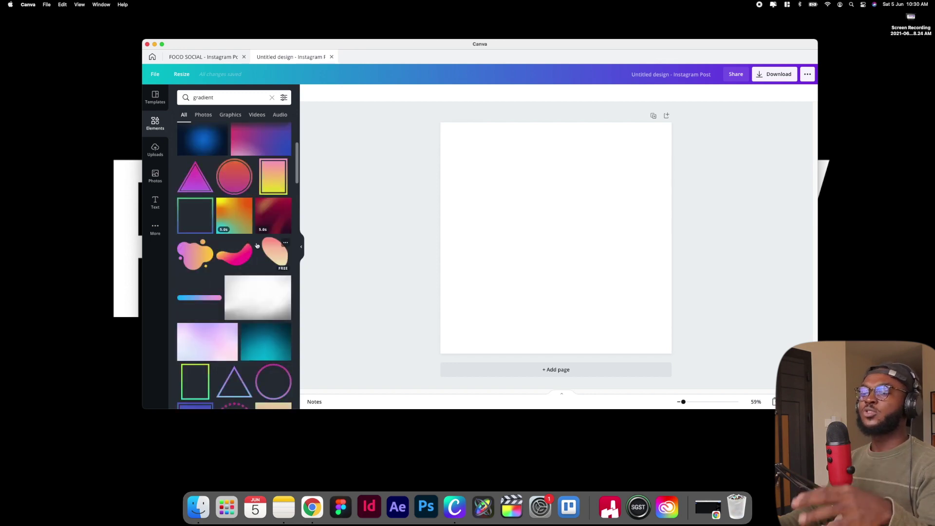
pyautogui.scroll(3, 222, 245)
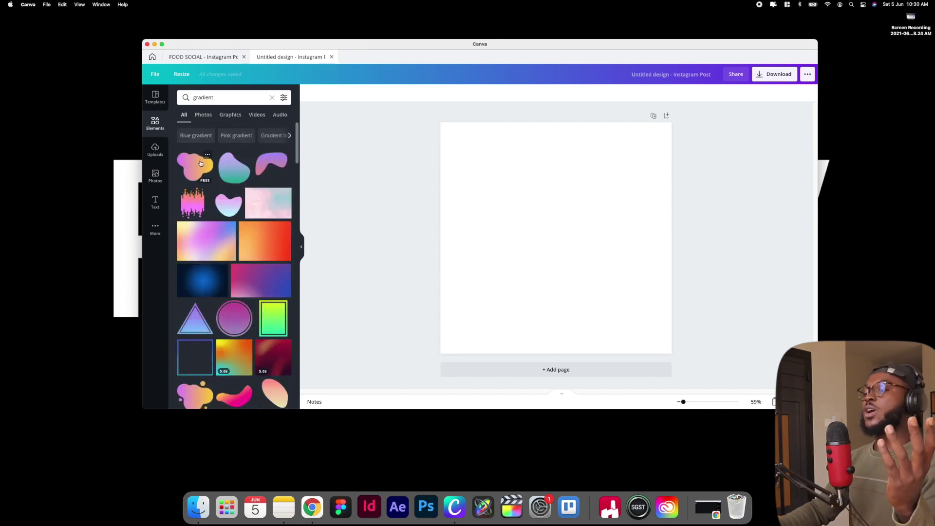
pyautogui.click(200, 167)
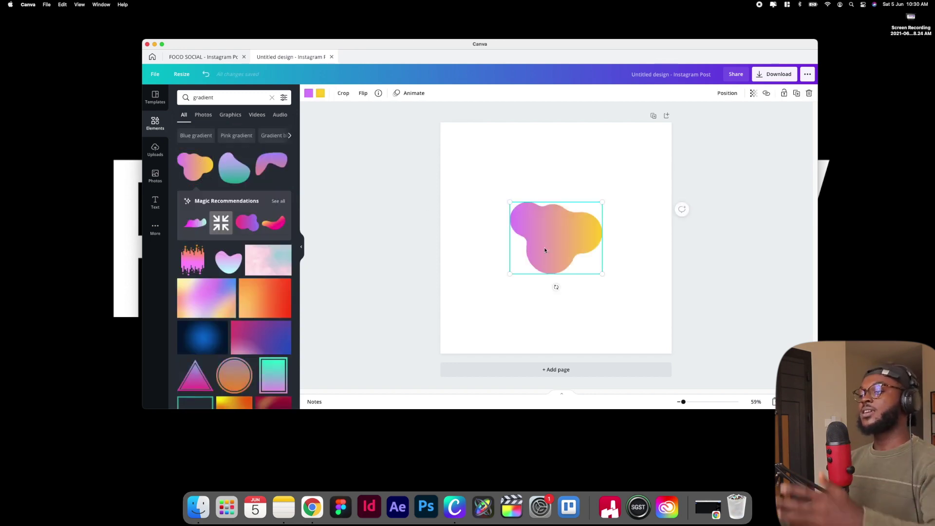
# Enlarge the gradient blob and drag it past the page's top and left edges
pyautogui.moveTo(510, 273); pyautogui.dragTo(437, 330)
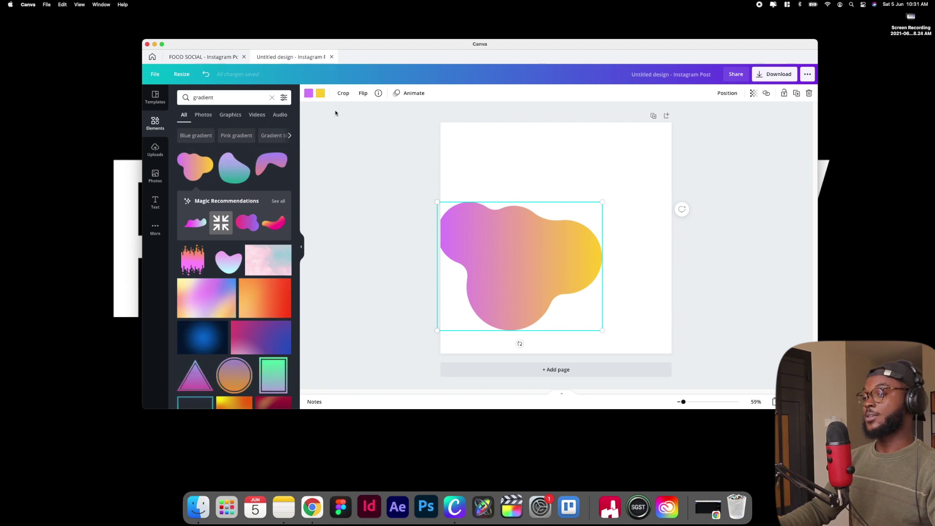
pyautogui.moveTo(522, 238); pyautogui.dragTo(503, 150)
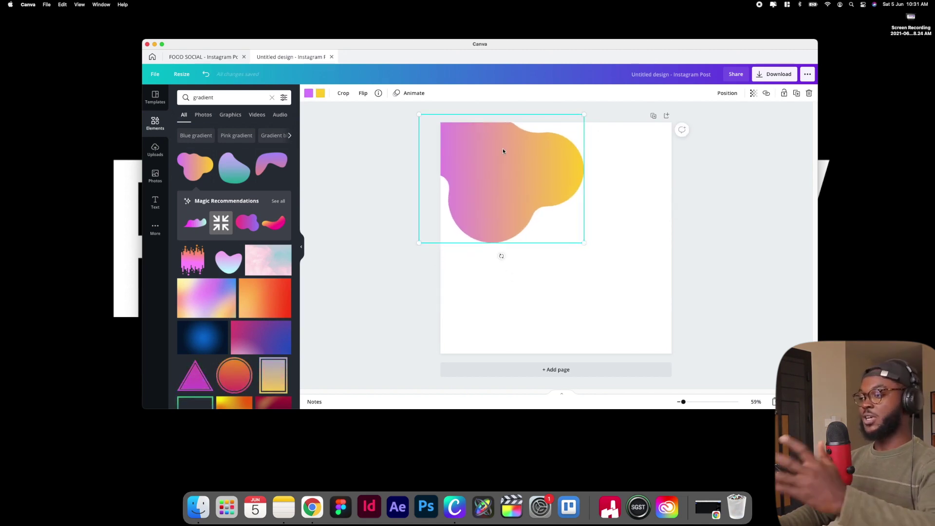
pyautogui.moveTo(417, 245); pyautogui.dragTo(314, 347)
pyautogui.moveTo(567, 145); pyautogui.dragTo(640, 85)
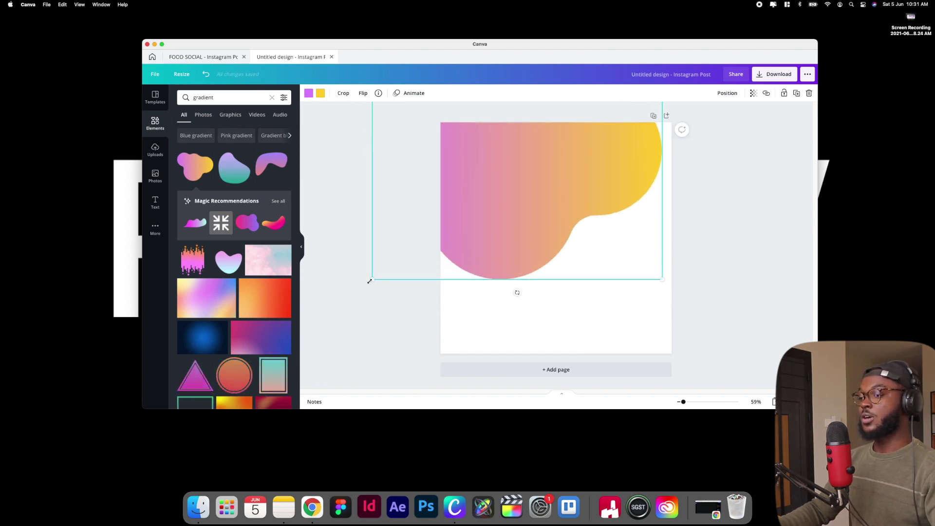
pyautogui.scroll(-3, 651, 291)
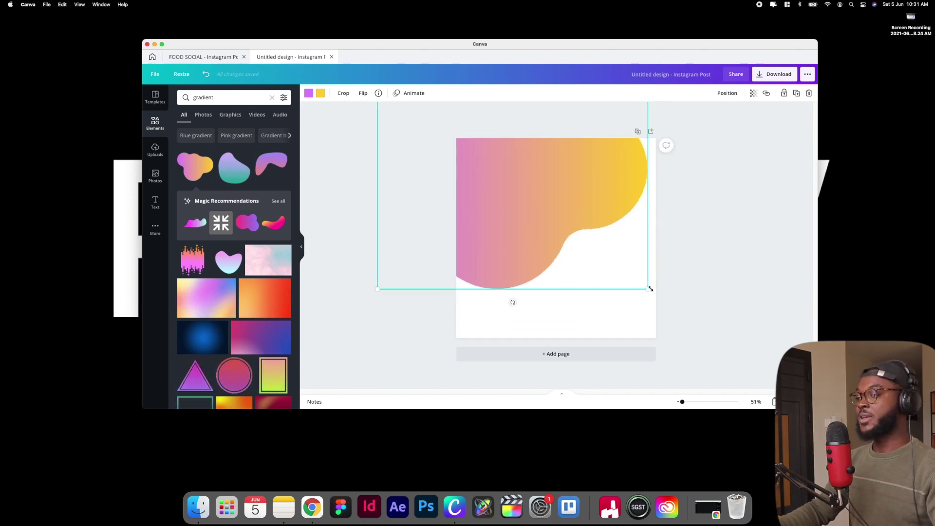
pyautogui.scroll(-3, 651, 290)
pyautogui.scroll(1, 651, 291)
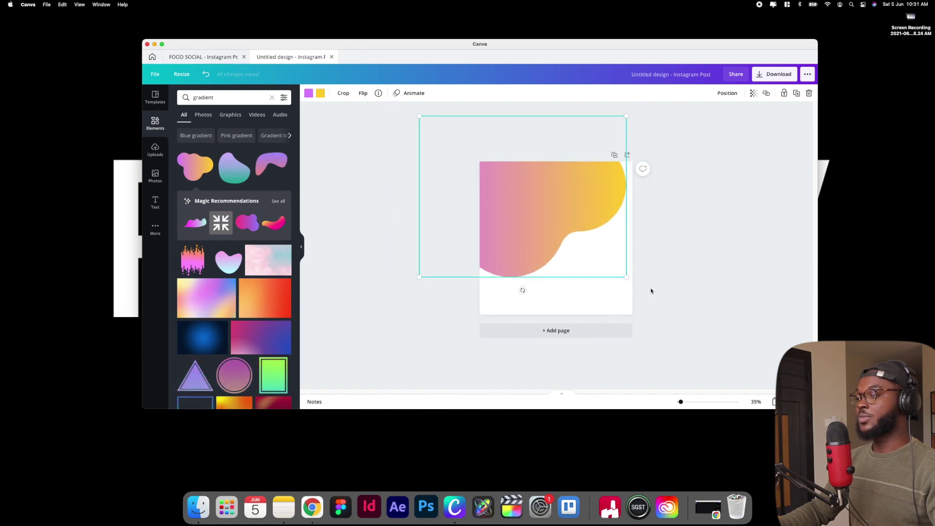
pyautogui.moveTo(627, 116); pyautogui.dragTo(653, 101)
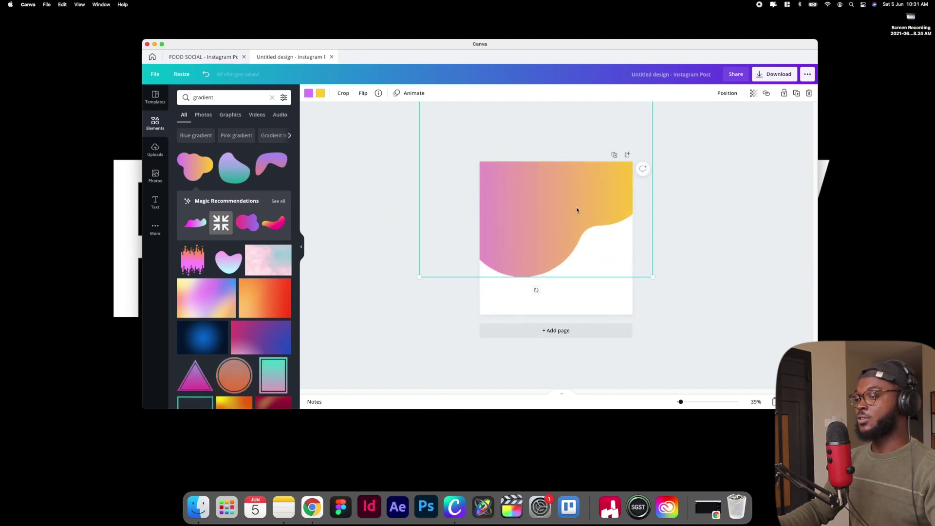
pyautogui.moveTo(578, 209); pyautogui.dragTo(563, 211)
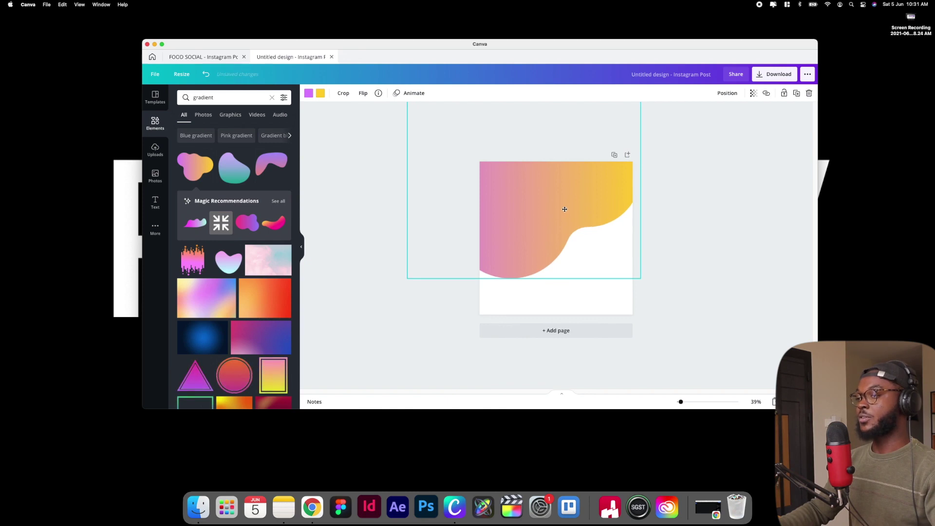
# Make the blob gradient's start colour red
pyautogui.click(720, 193)
pyautogui.click(533, 213)
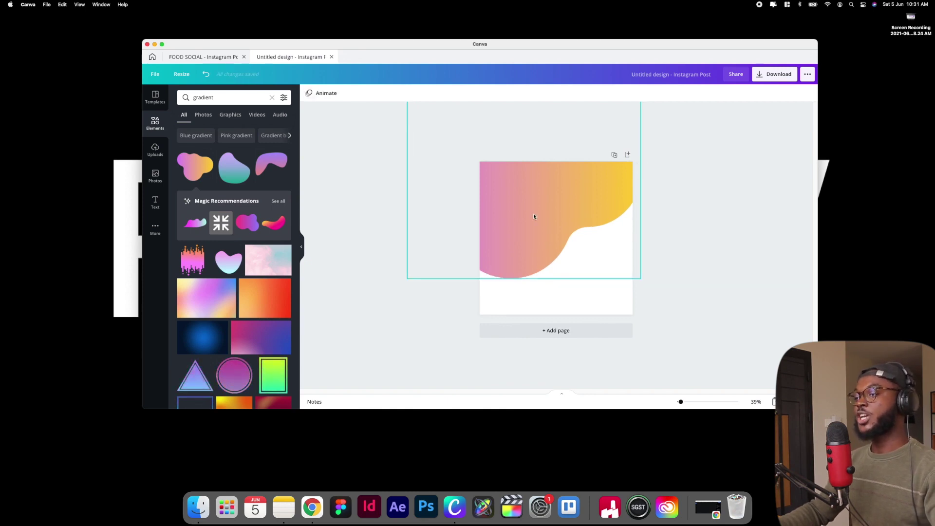
pyautogui.click(308, 93)
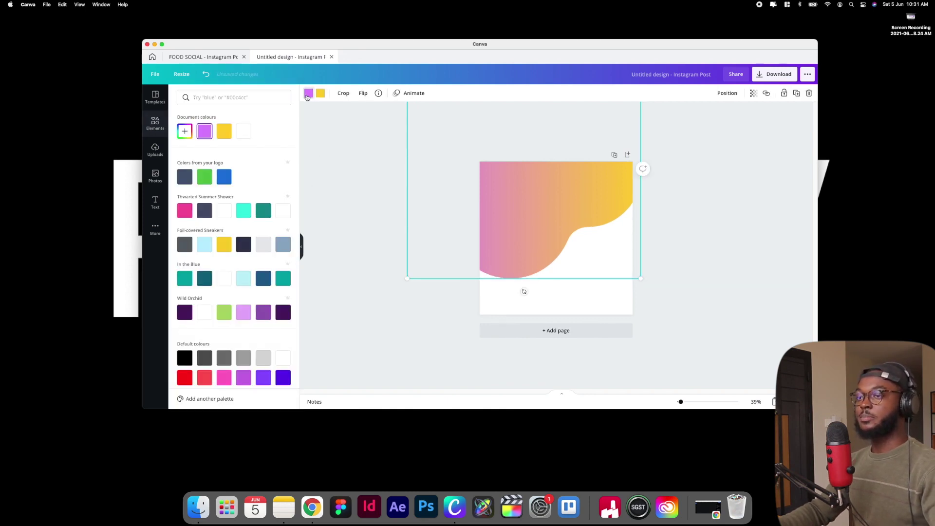
pyautogui.scroll(-2, 190, 274)
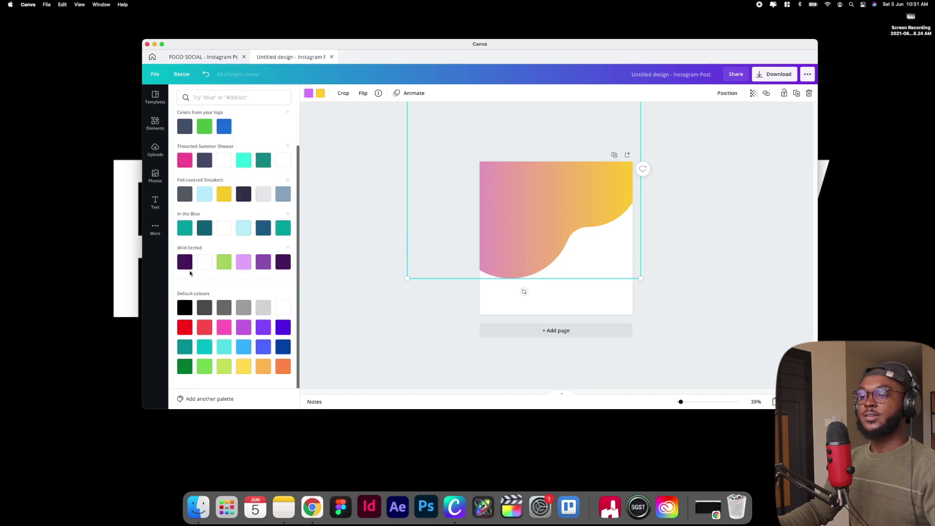
pyautogui.click(184, 327)
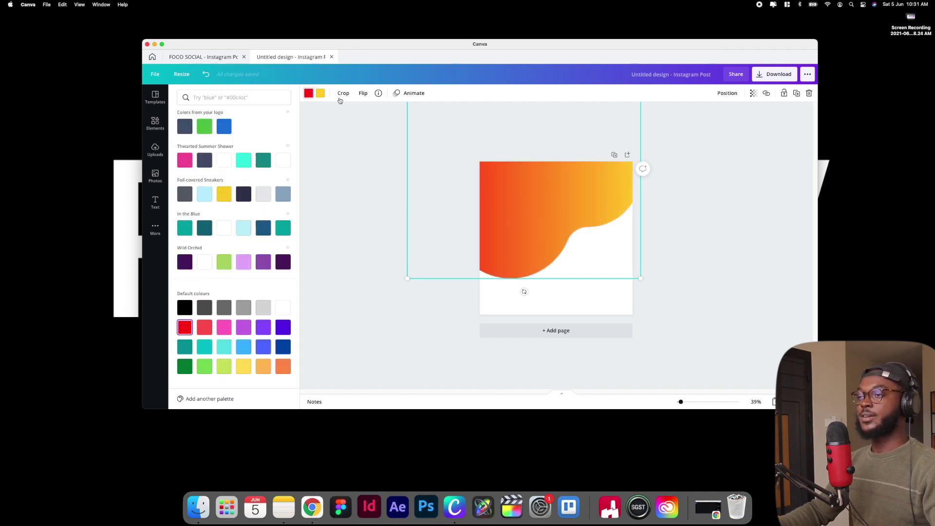
# Set the gradient's end colour to a warm orange from the custom colour picker
pyautogui.click(320, 94)
pyautogui.click(283, 366)
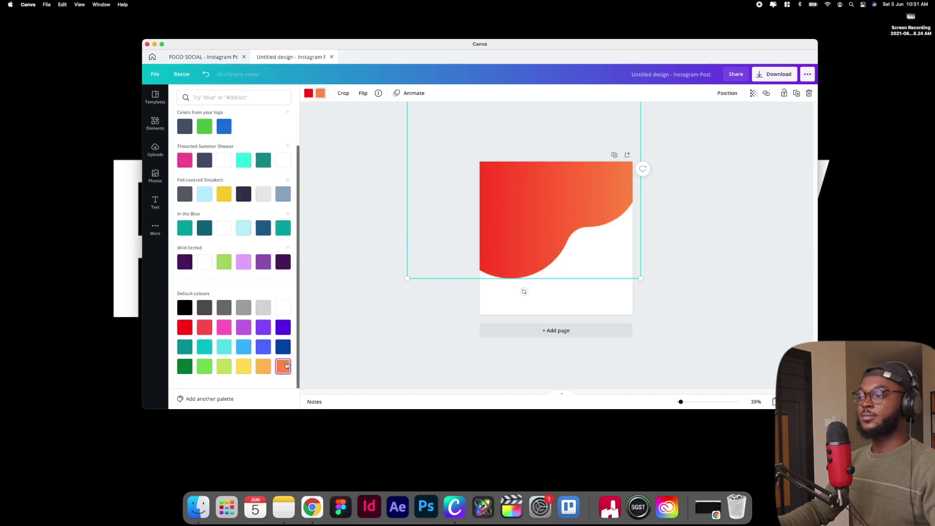
pyautogui.click(263, 366)
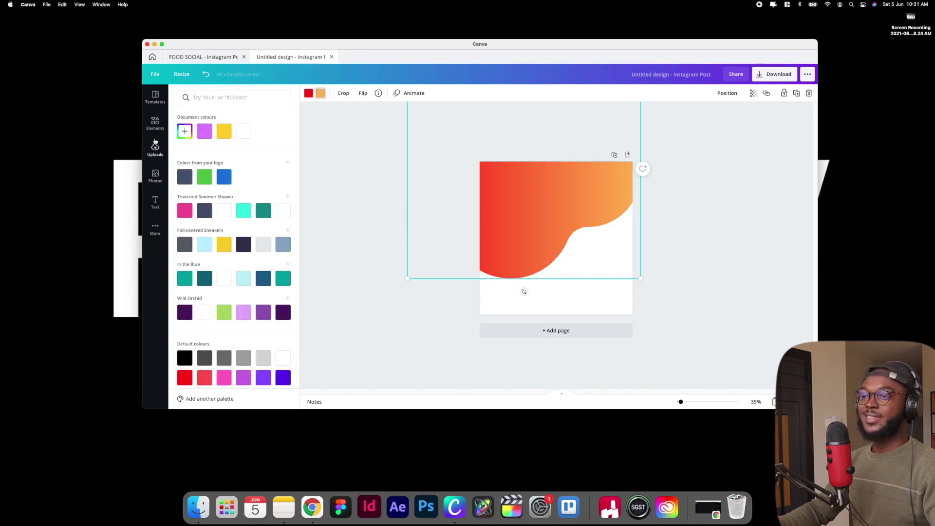
pyautogui.click(184, 132)
pyautogui.click(267, 150)
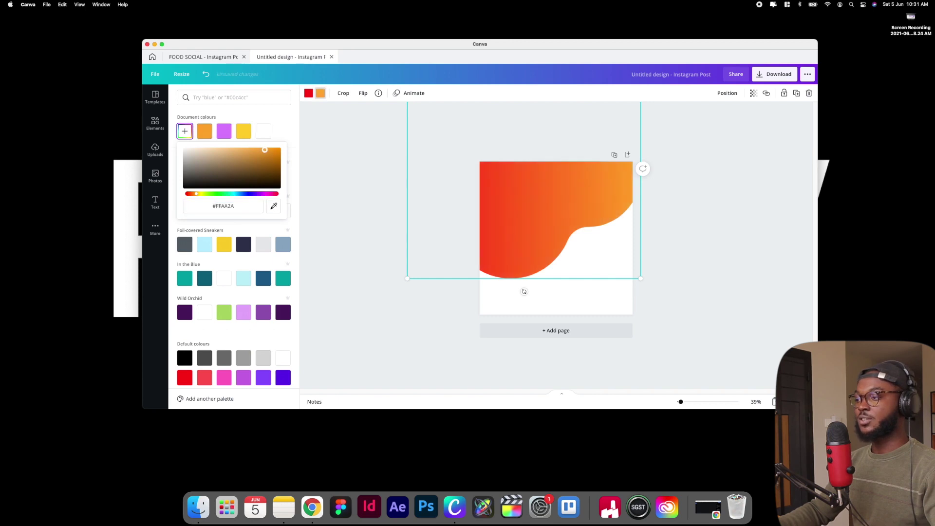
pyautogui.click(358, 175)
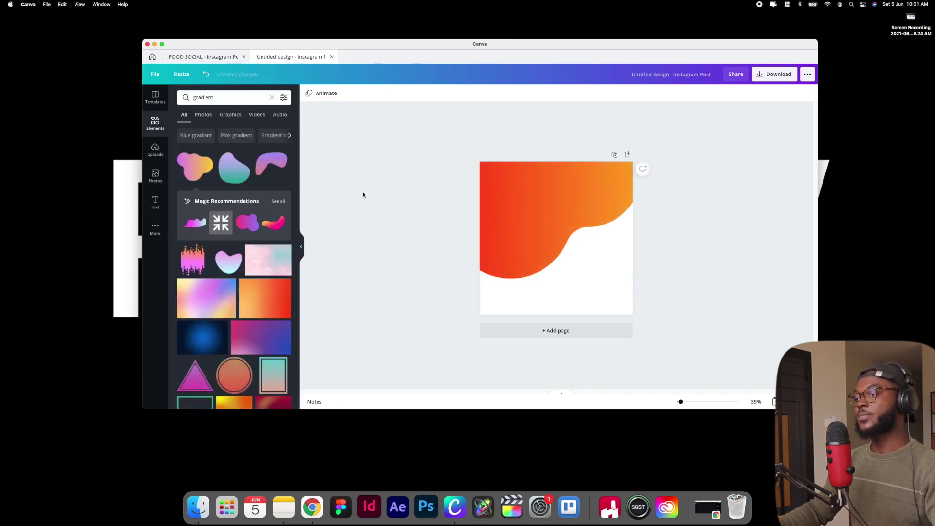
pyautogui.click(606, 290)
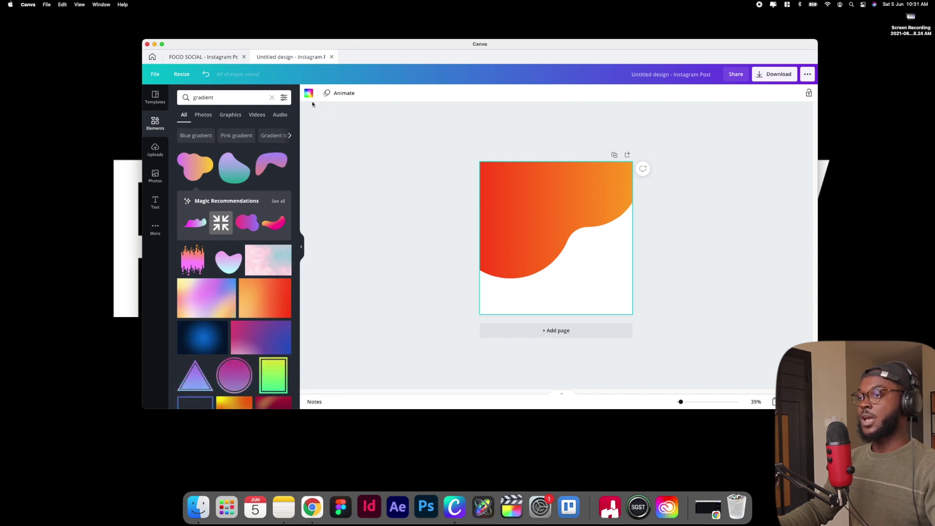
# Make the page background black, then glance at FOOD SOCIAL and return to this design
pyautogui.click(310, 97)
pyautogui.scroll(-3, 192, 254)
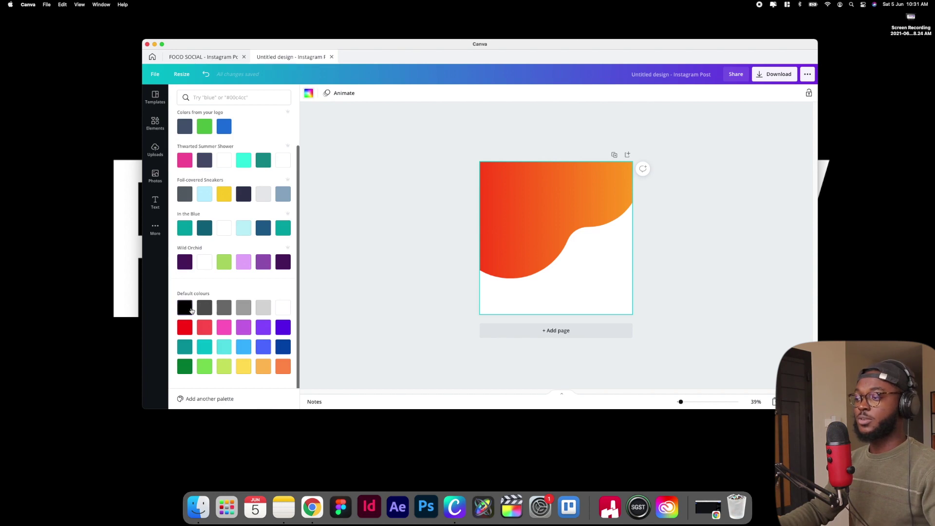
pyautogui.click(190, 309)
pyautogui.click(372, 271)
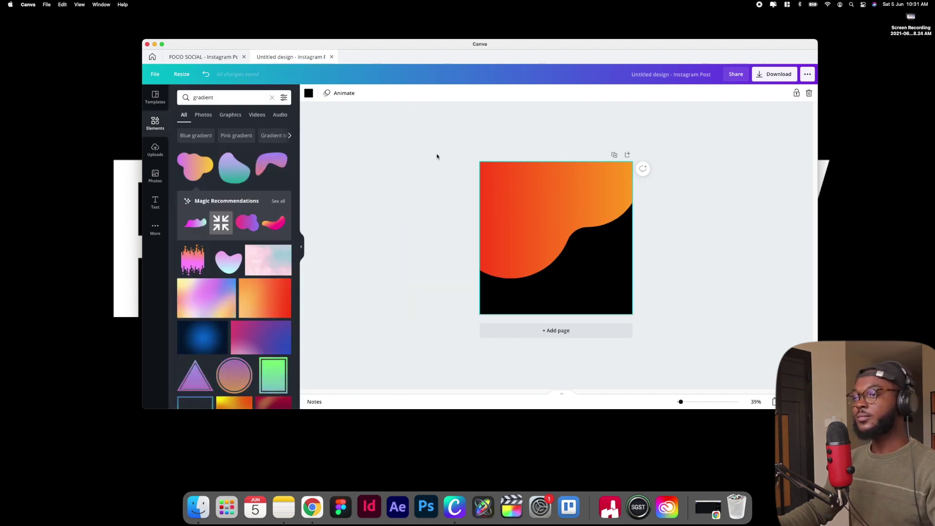
pyautogui.click(224, 57)
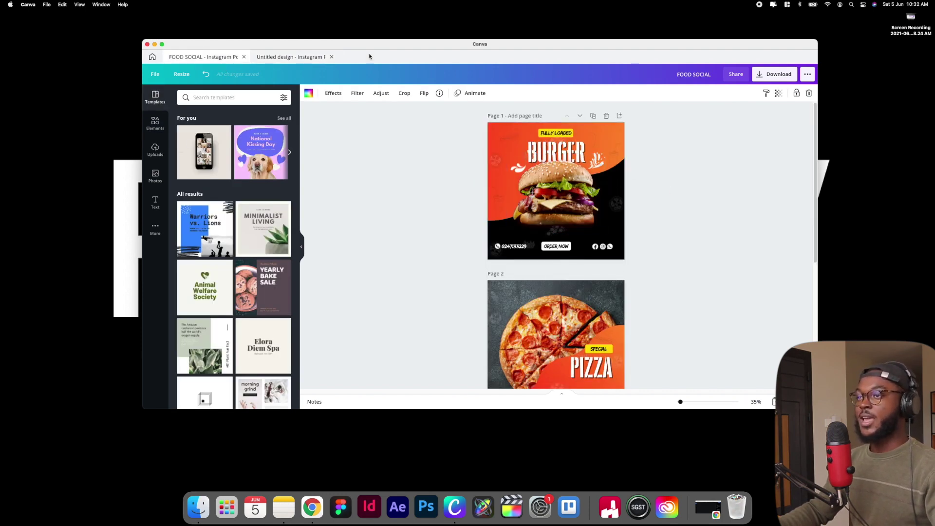
pyautogui.click(267, 57)
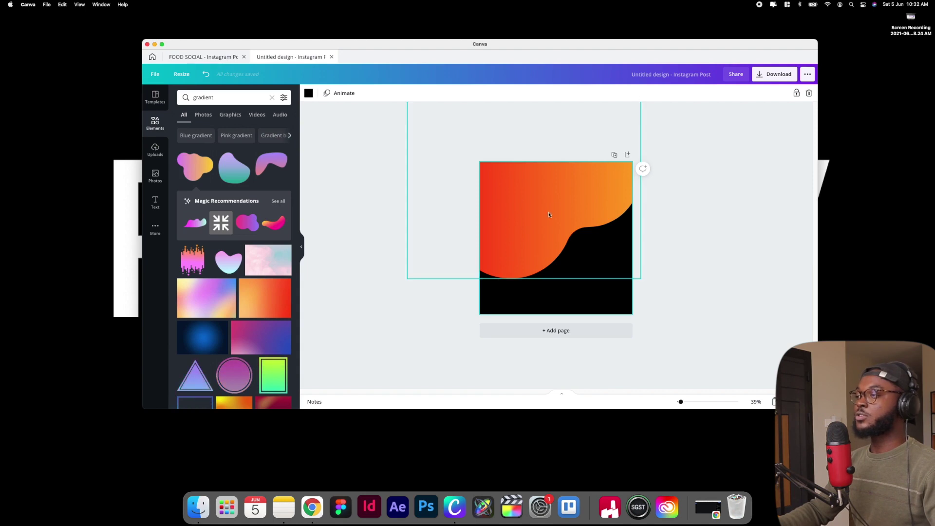
# Rename the design to 'Food post for instagram'
pyautogui.click(663, 75)
pyautogui.press('BackSpace')
pyautogui.write('F')
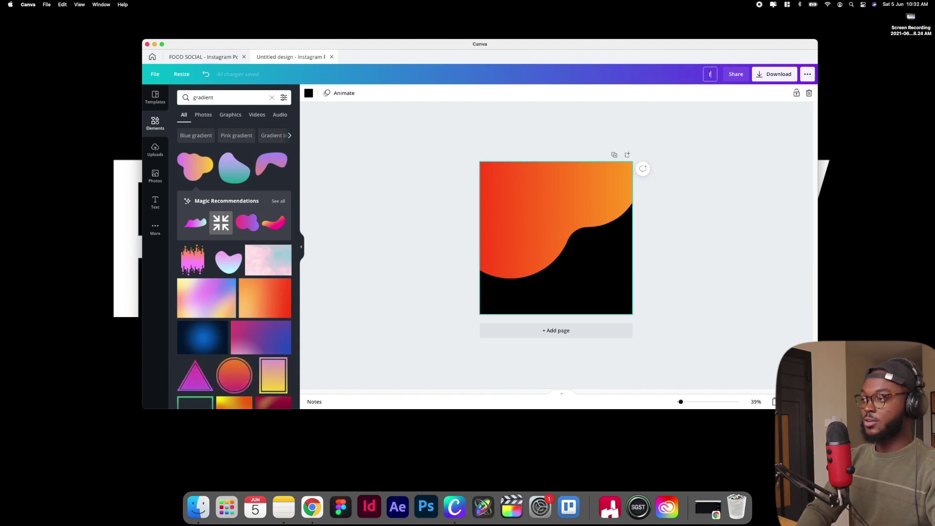
pyautogui.write('ood post fp')
pyautogui.press('BackSpace')
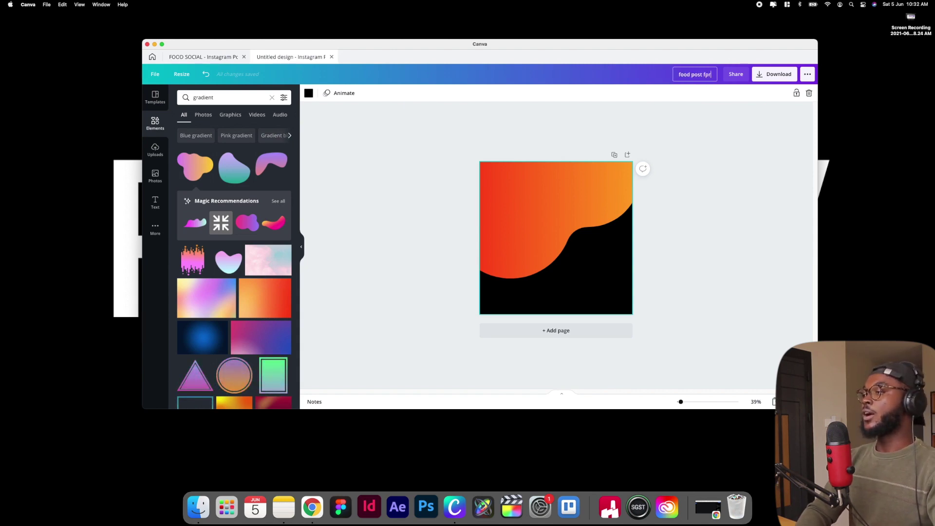
pyautogui.write('t for in')
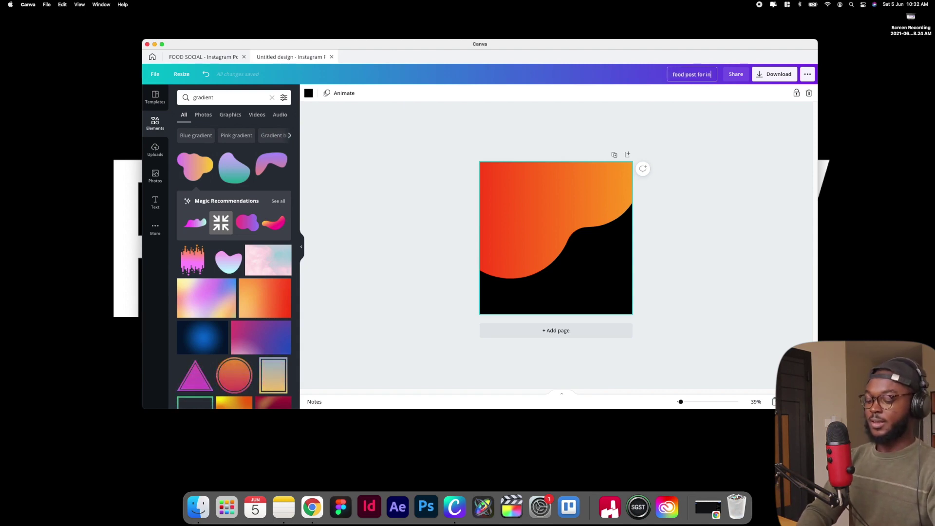
pyautogui.write('stagrasm')
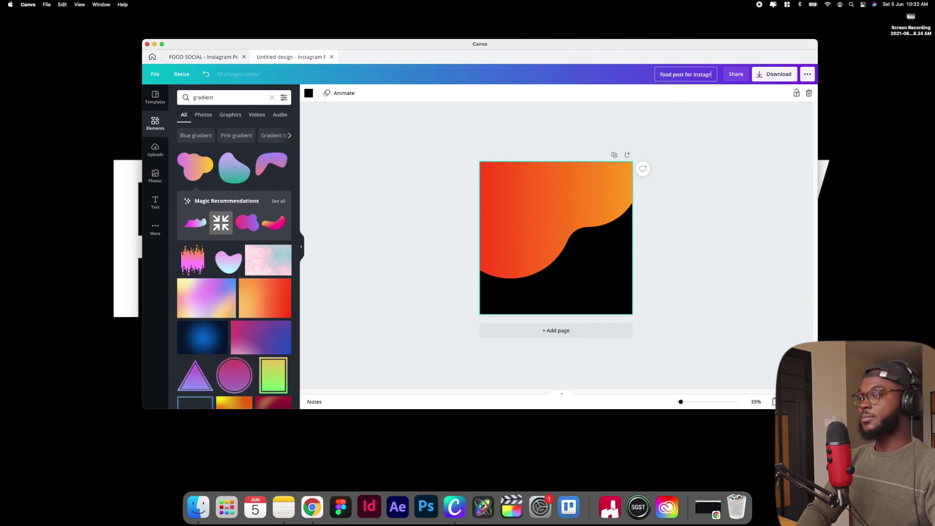
pyautogui.press('BackSpace')
pyautogui.press('BackSpace')
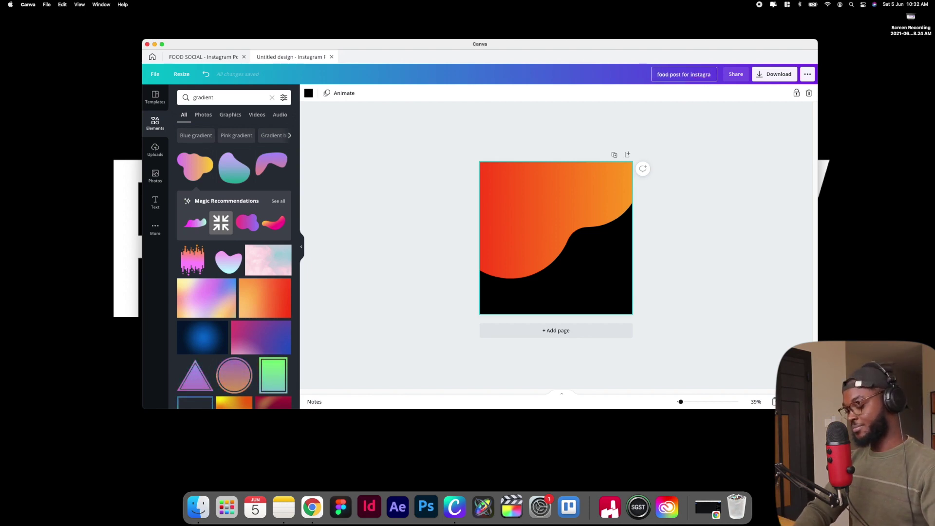
pyautogui.write('m')
pyautogui.press('Return')
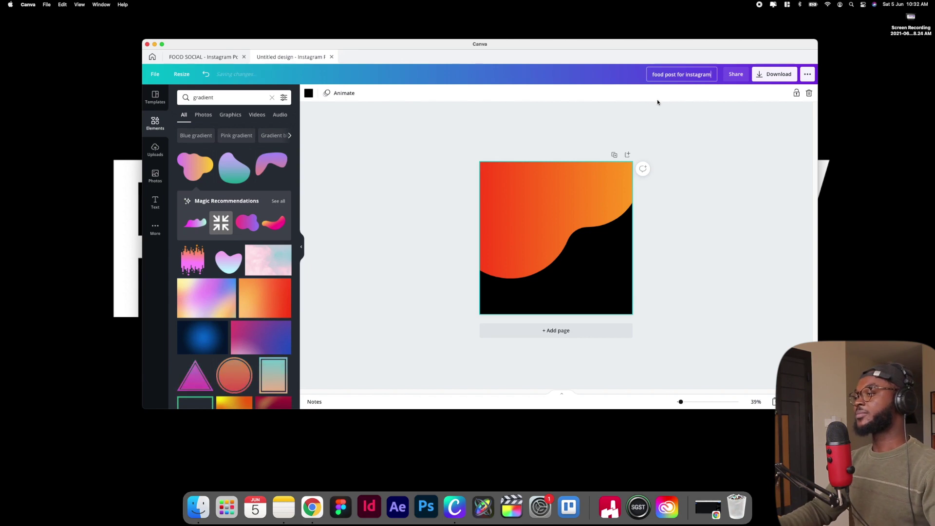
pyautogui.click(756, 233)
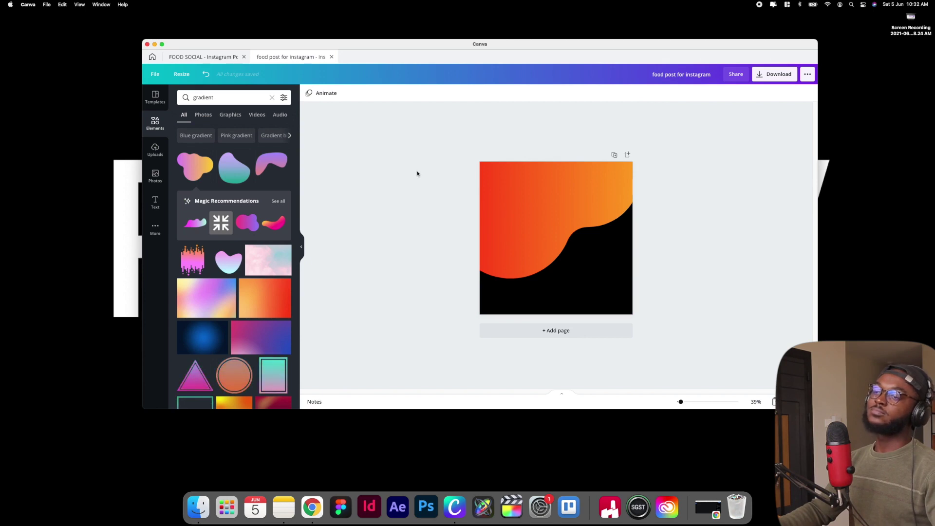
pyautogui.click(156, 150)
# Search the Photos library for 'burger' and scroll through the results
pyautogui.click(154, 176)
pyautogui.click(241, 100)
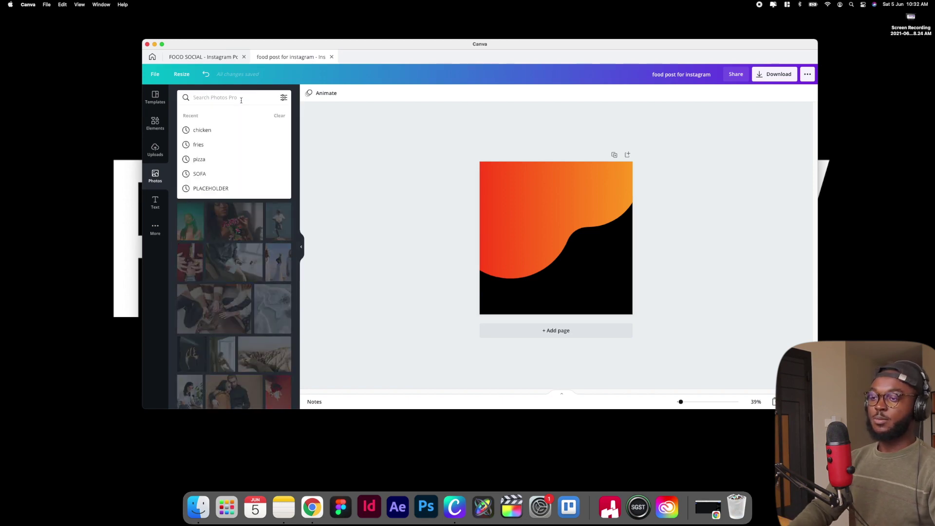
pyautogui.write('burger')
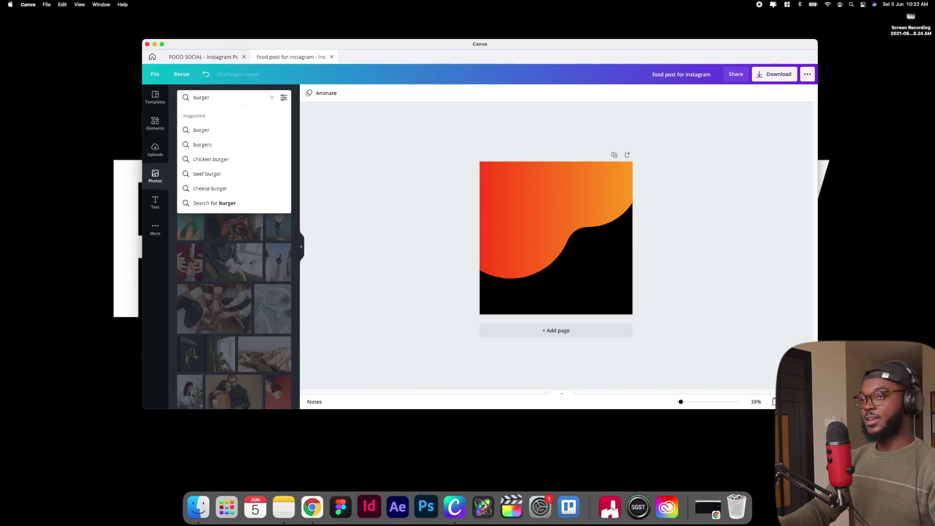
pyautogui.press('Return')
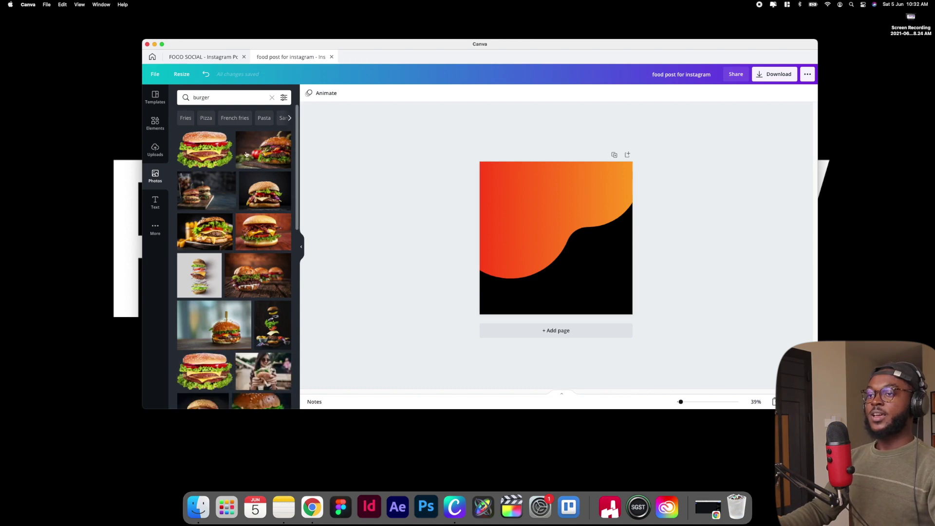
pyautogui.scroll(-2, 250, 175)
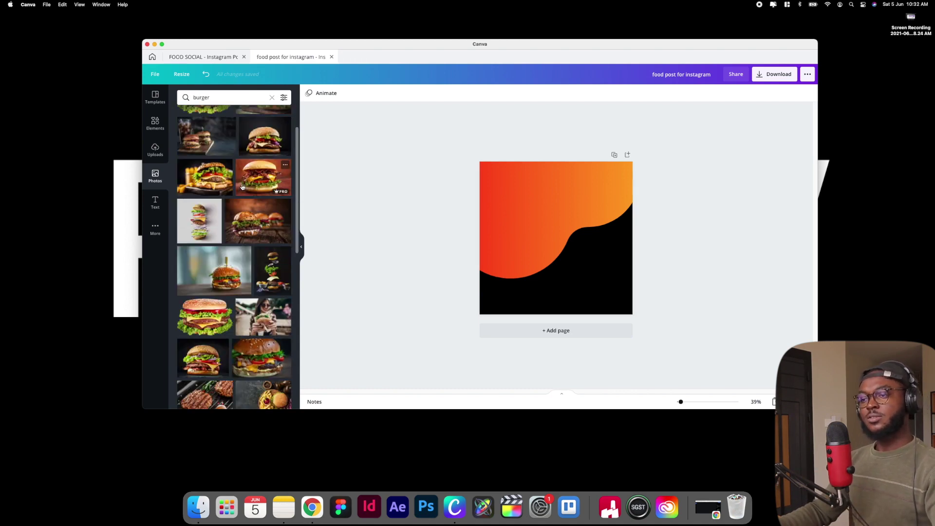
pyautogui.scroll(-4, 291, 235)
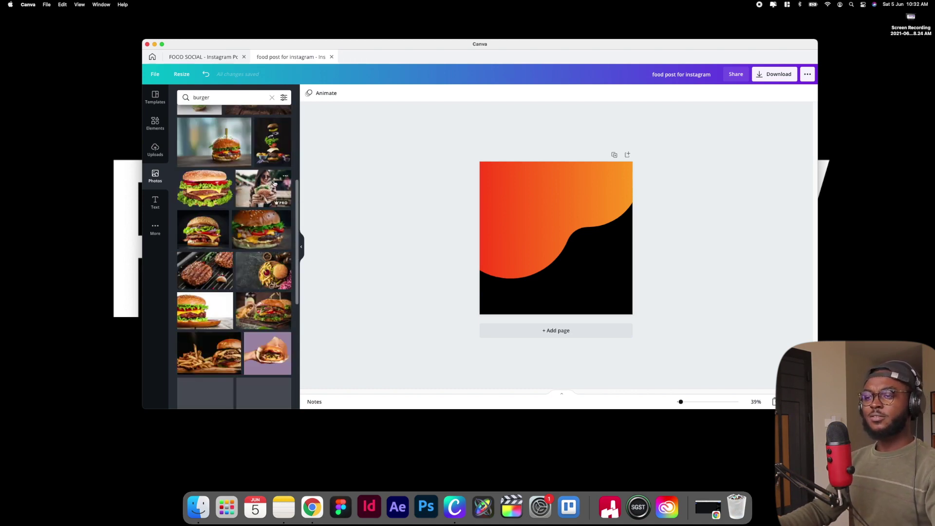
pyautogui.scroll(-3, 225, 250)
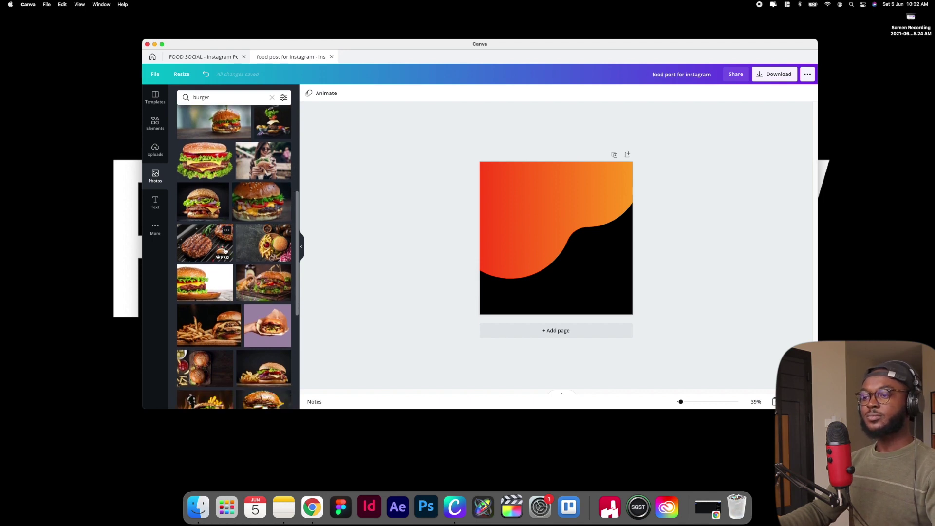
pyautogui.scroll(-1, 225, 250)
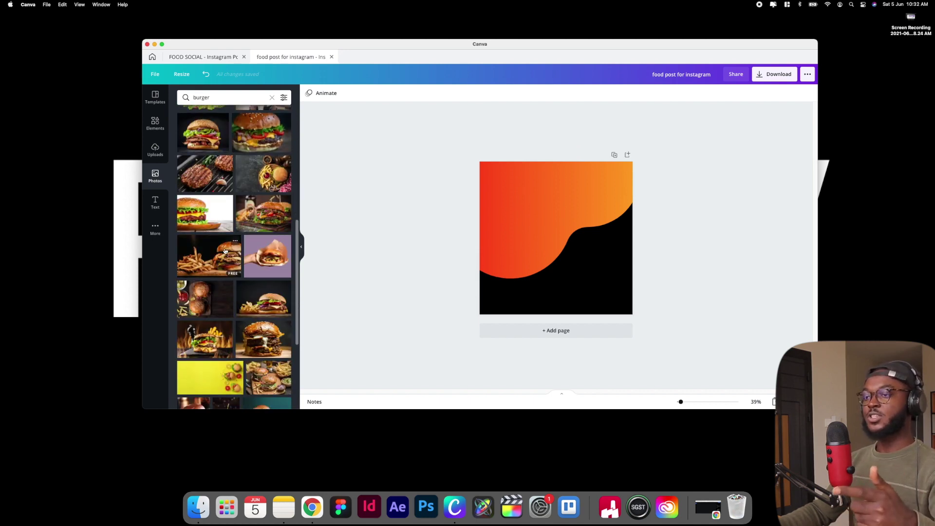
pyautogui.scroll(-8, 225, 250)
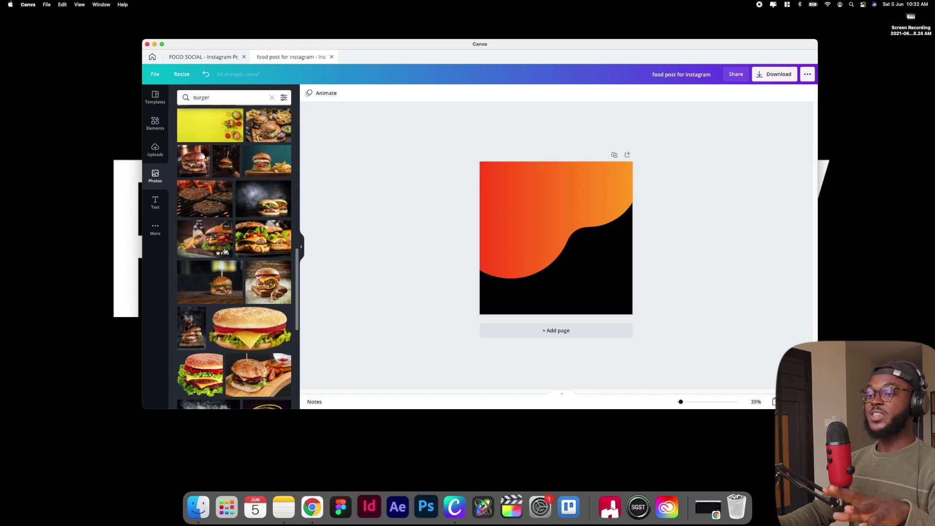
pyautogui.scroll(-3, 225, 251)
pyautogui.scroll(-3, 225, 251)
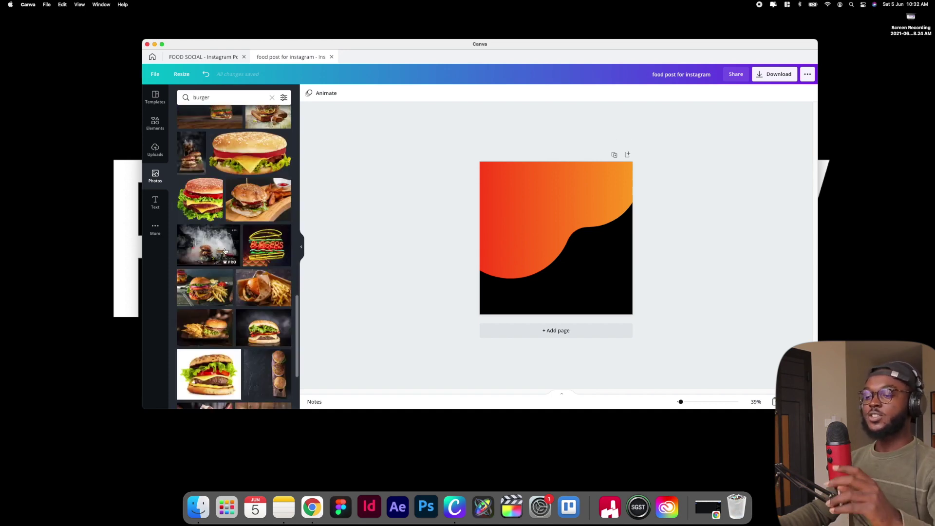
pyautogui.scroll(-1, 225, 251)
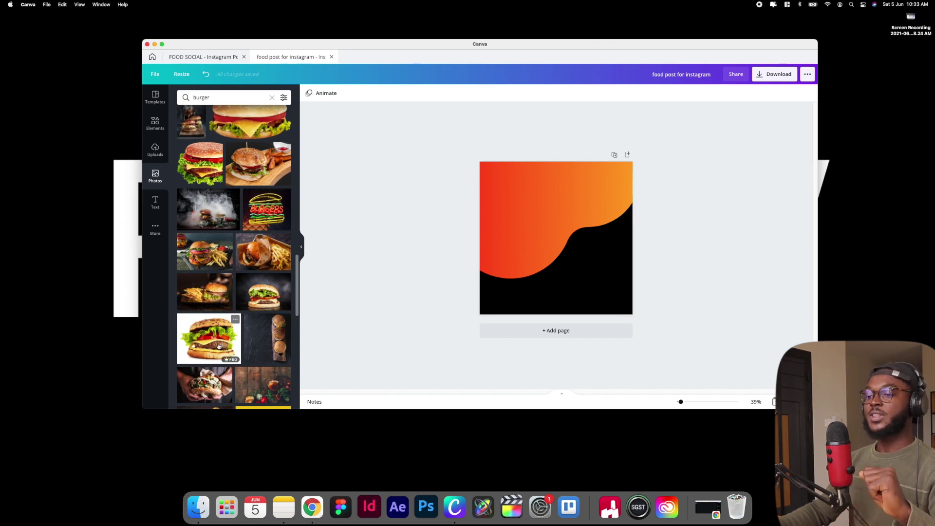
# Add the white-background burger photo to the centre of the post and bring up its Effects
pyautogui.click(219, 347)
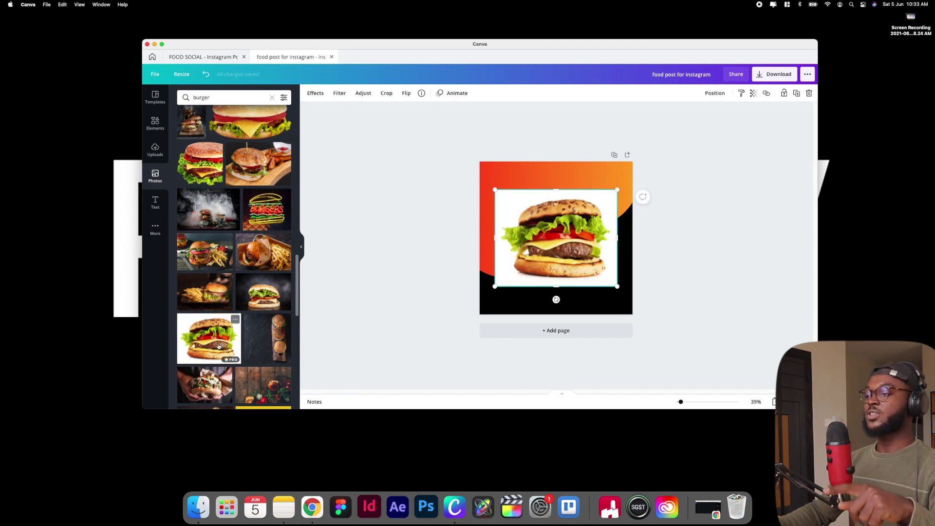
pyautogui.moveTo(574, 235); pyautogui.dragTo(574, 237)
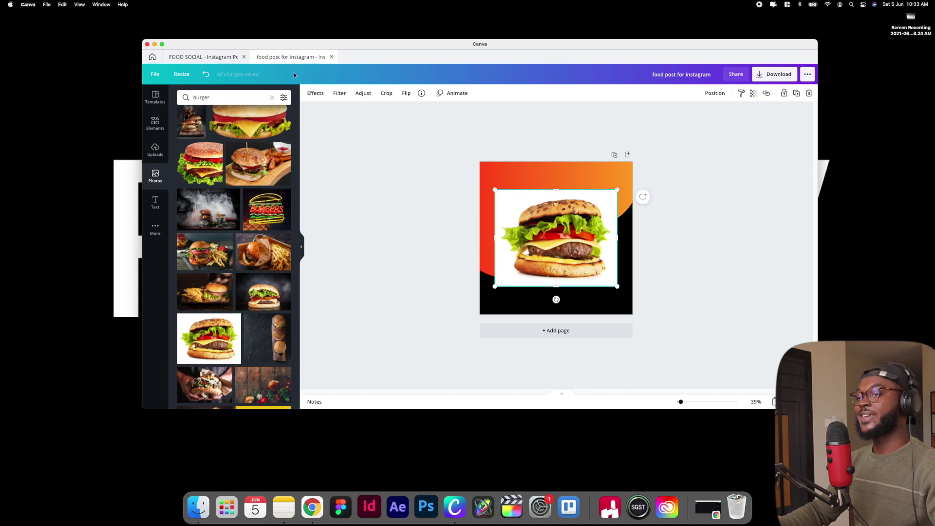
pyautogui.click(307, 93)
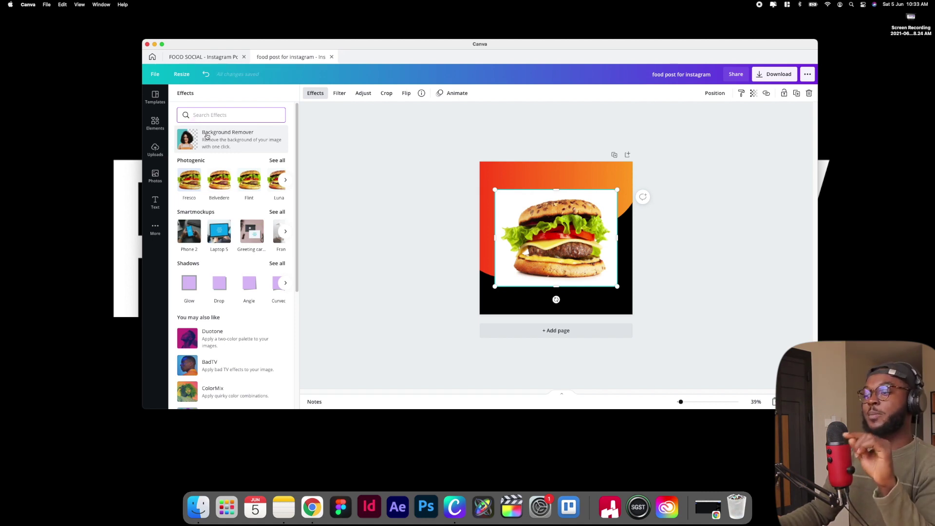
# Apply Background Remover to the burger photo and nudge it slightly upward
pyautogui.click(207, 137)
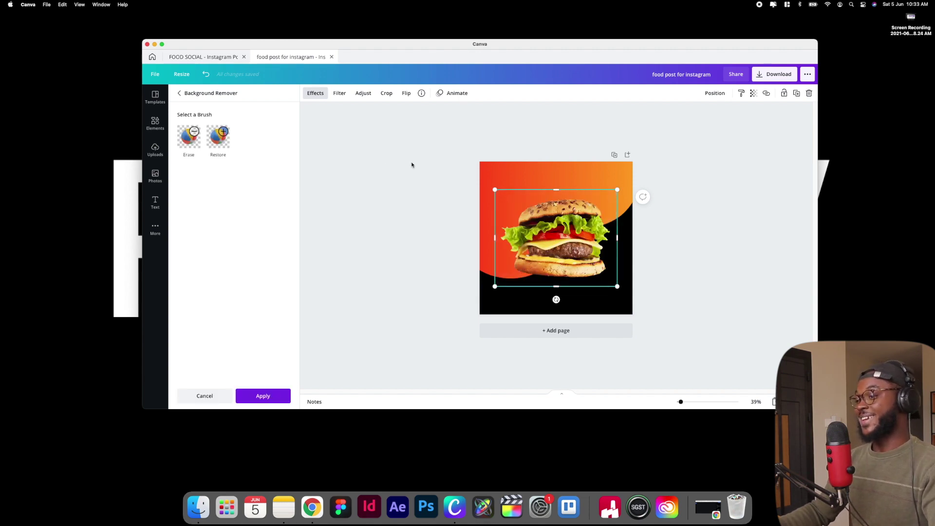
pyautogui.moveTo(547, 229); pyautogui.dragTo(549, 226)
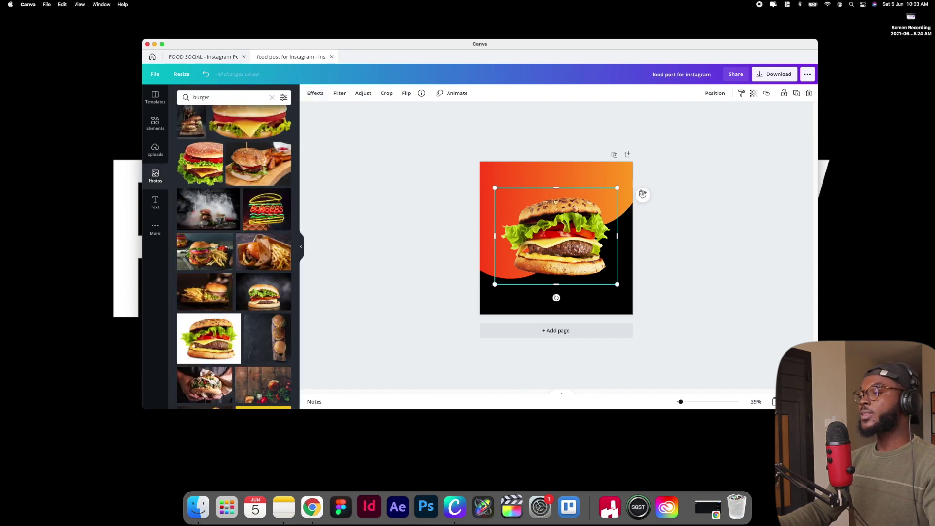
pyautogui.click(690, 204)
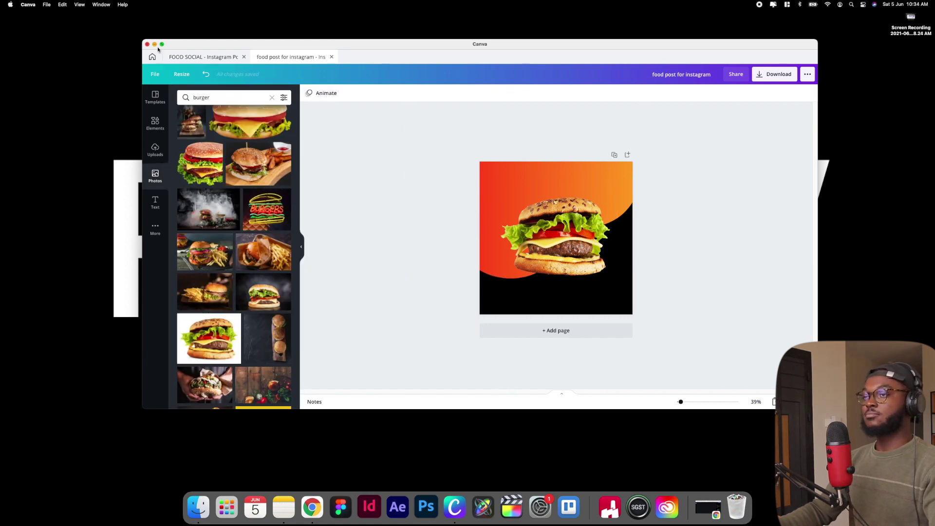
# Check the FOOD SOCIAL reference template, then return to the food post's Text styles panel
pyautogui.click(211, 58)
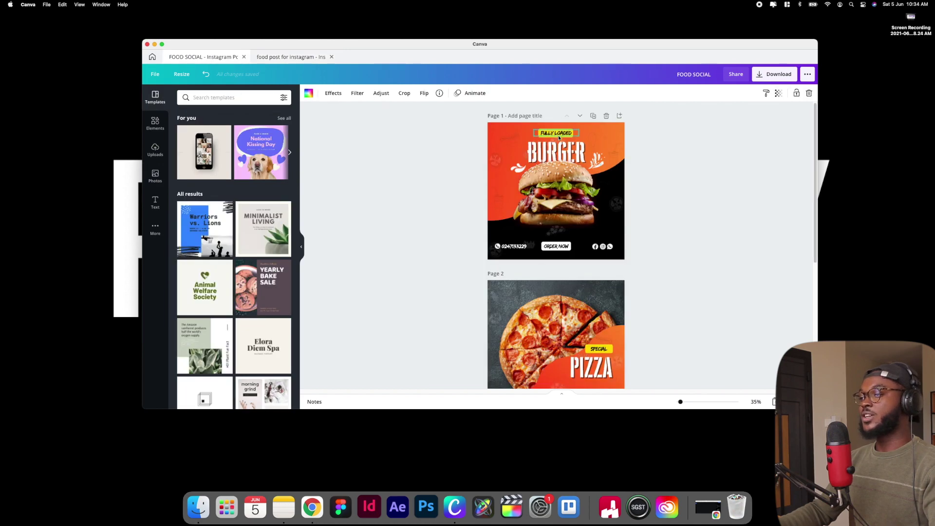
pyautogui.click(276, 58)
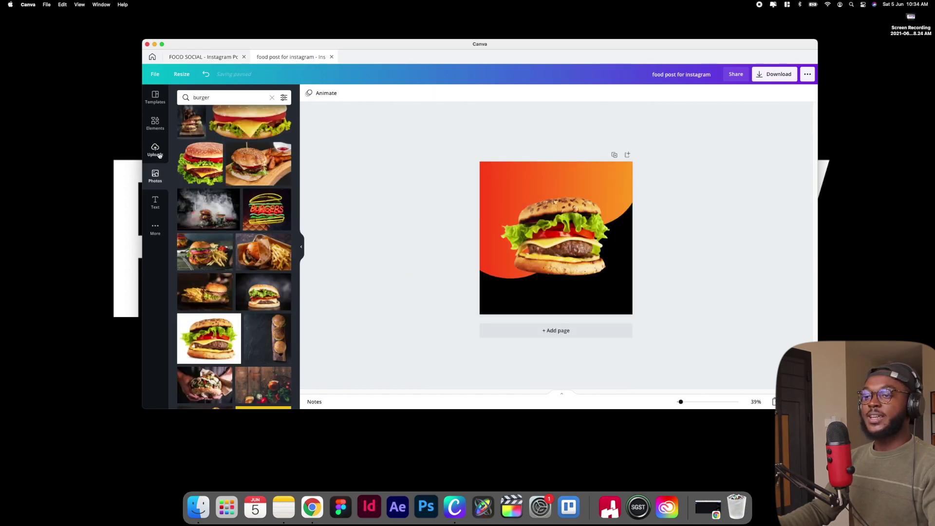
pyautogui.click(158, 202)
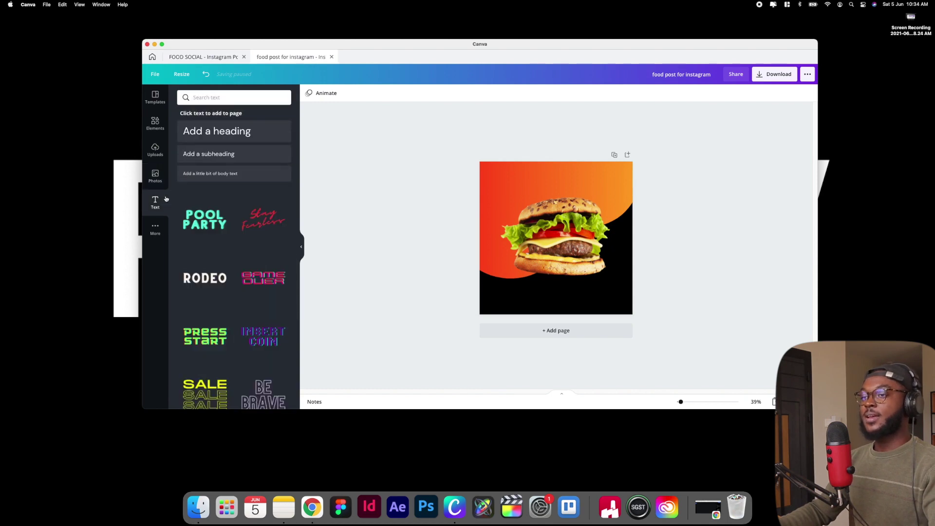
# Add a heading reading 'FULLY LOADED' and move it to the top of the post
pyautogui.click(217, 131)
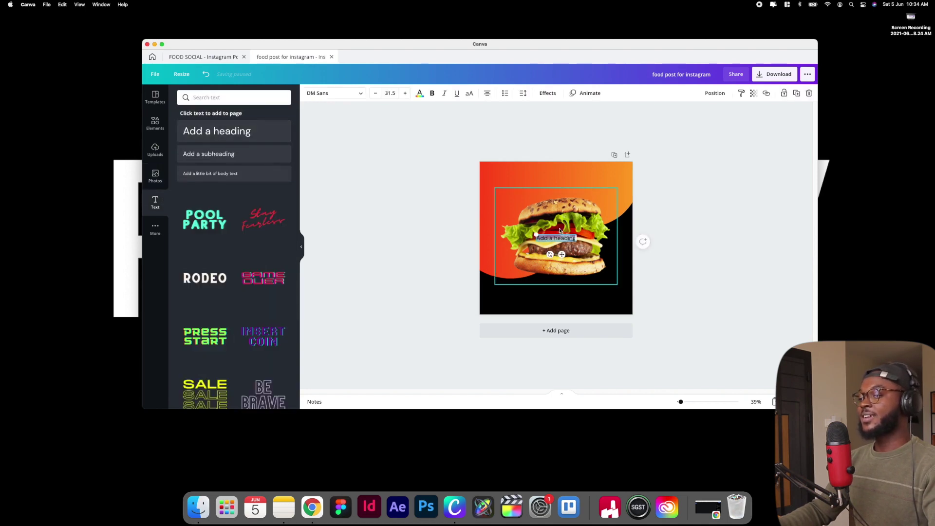
pyautogui.moveTo(562, 254); pyautogui.dragTo(562, 189)
pyautogui.scroll(2, 563, 190)
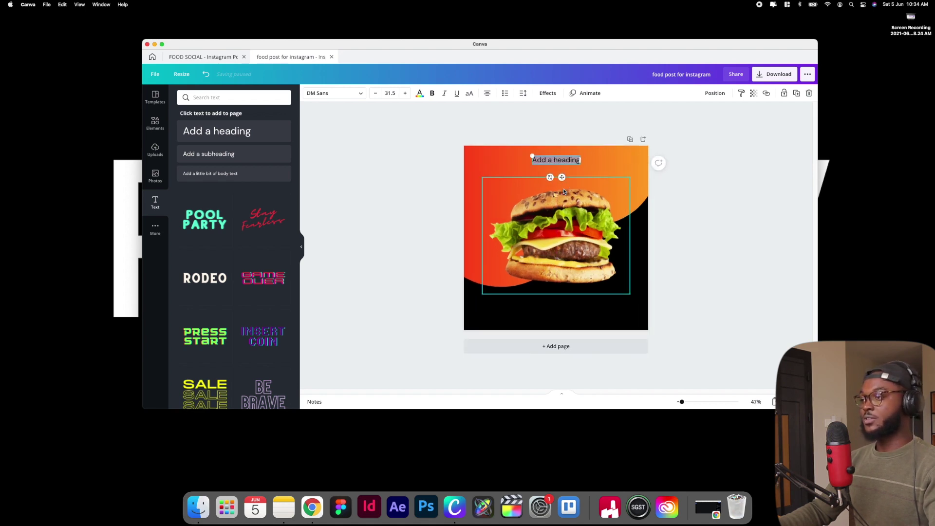
pyautogui.scroll(1, 563, 192)
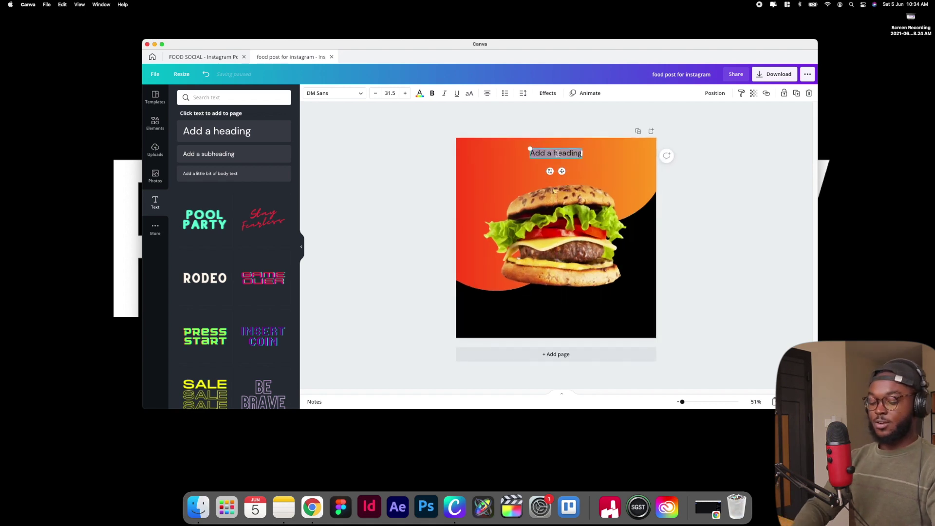
pyautogui.write('F')
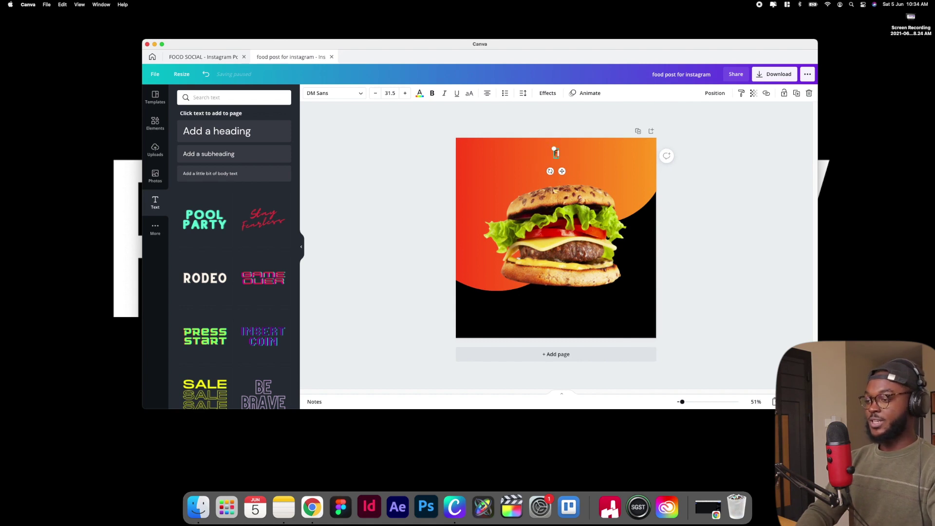
pyautogui.write('ULLY')
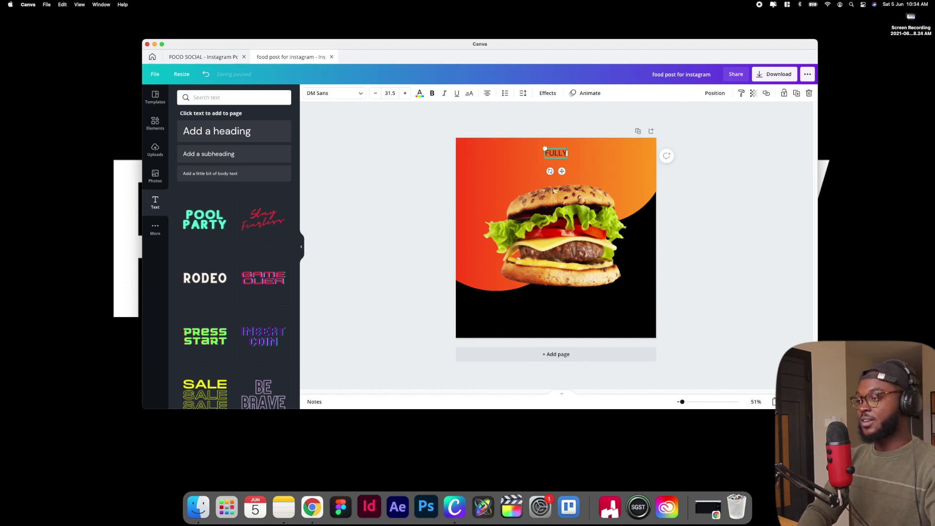
pyautogui.write(' LOADED')
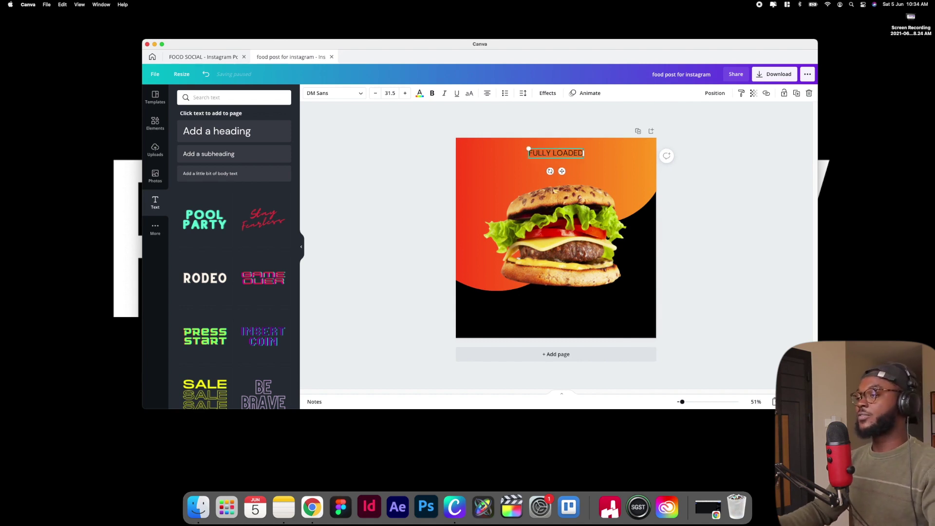
# Set the heading font to Fashionista and shrink it slightly to size 26.1
pyautogui.click(600, 167)
pyautogui.click(556, 153)
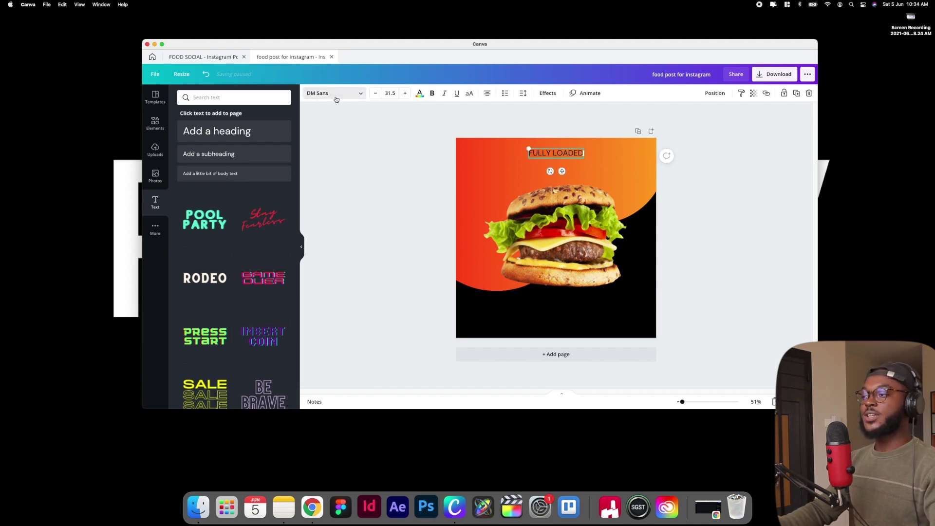
pyautogui.click(336, 98)
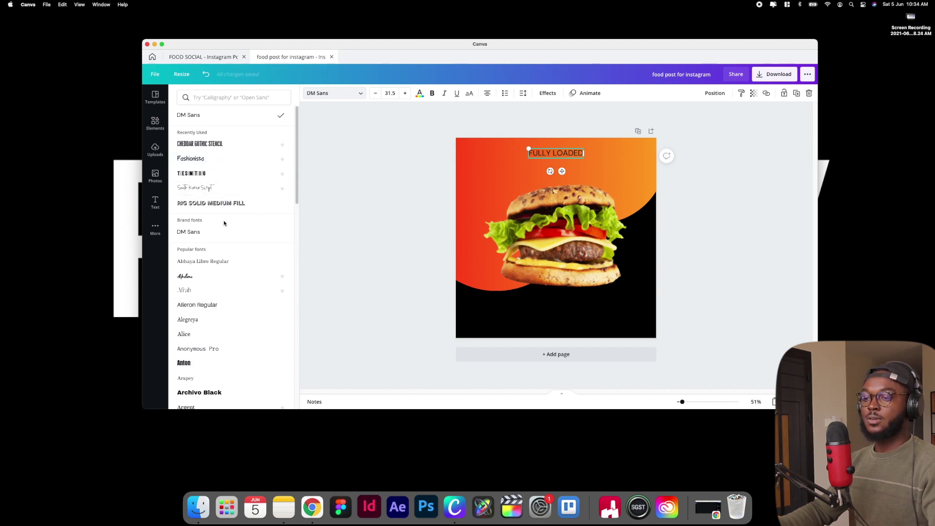
pyautogui.click(205, 161)
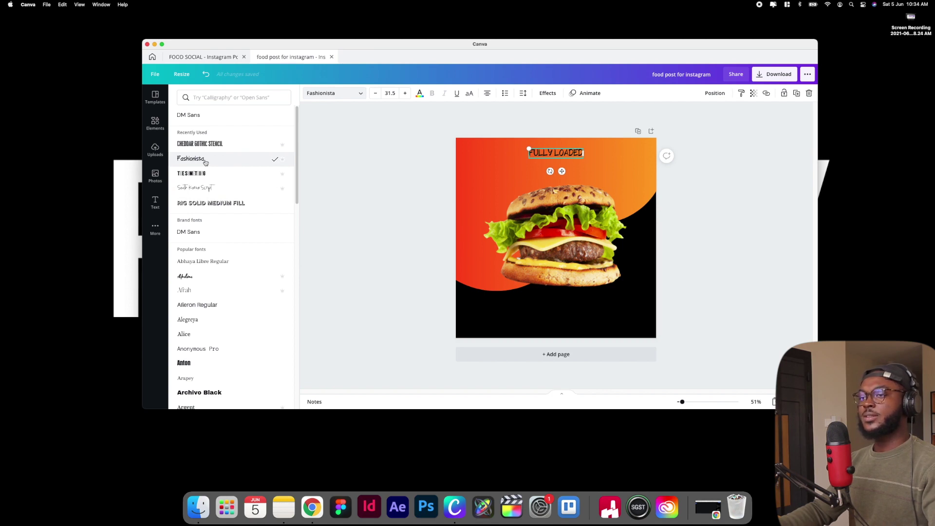
pyautogui.press('Escape')
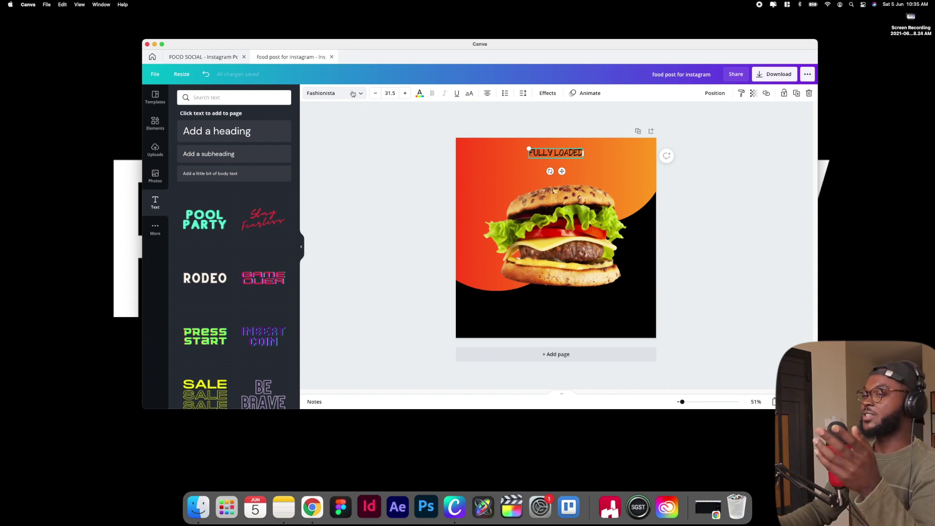
pyautogui.click(353, 94)
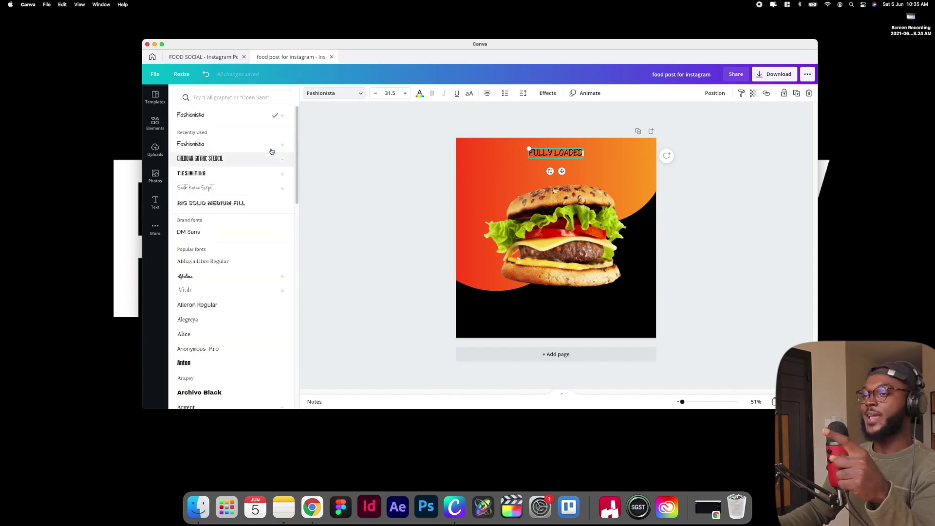
pyautogui.moveTo(284, 148)
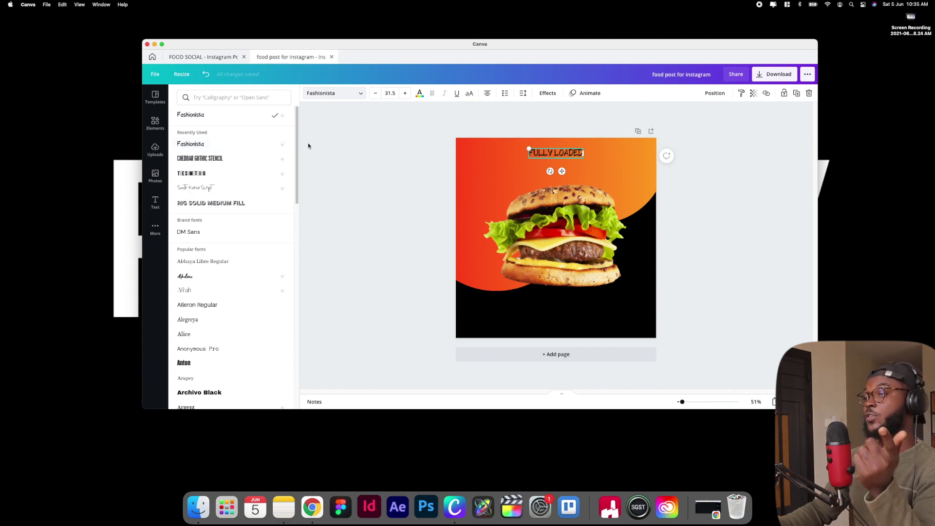
pyautogui.press('Escape')
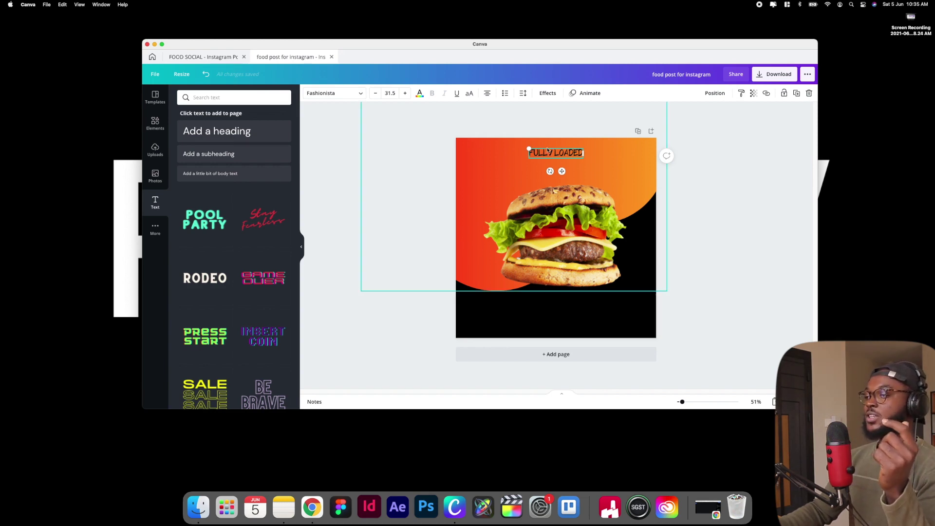
pyautogui.moveTo(529, 150); pyautogui.dragTo(537, 151)
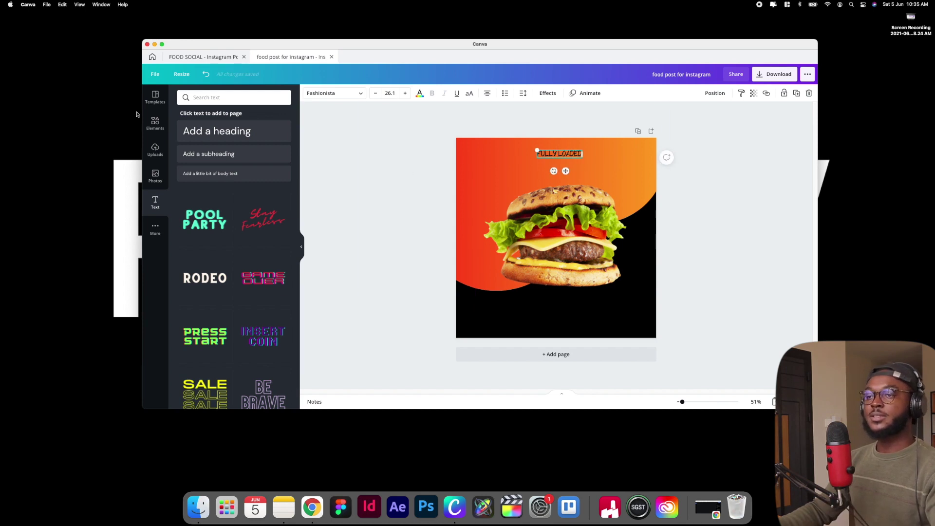
# Search the graphic elements library for 'RECT'
pyautogui.click(155, 123)
pyautogui.click(207, 98)
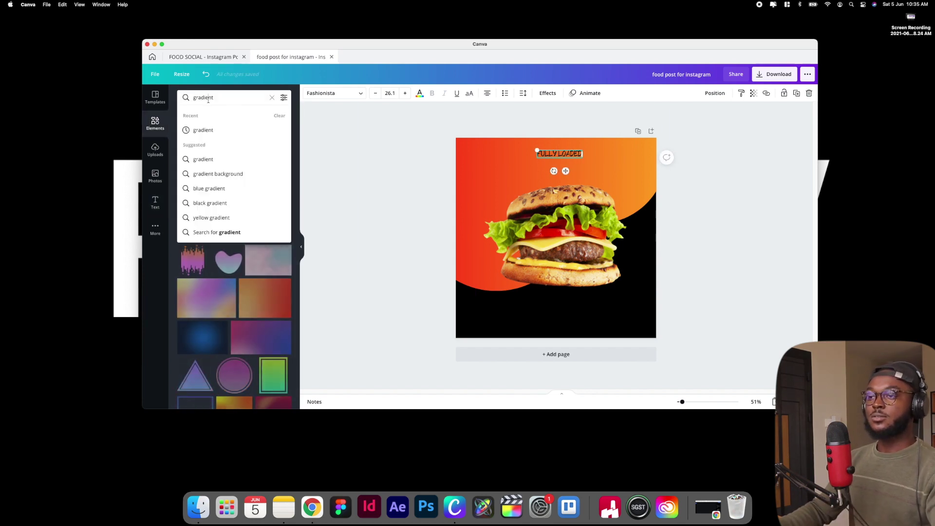
pyautogui.doubleClick(216, 98)
pyautogui.write('RECT')
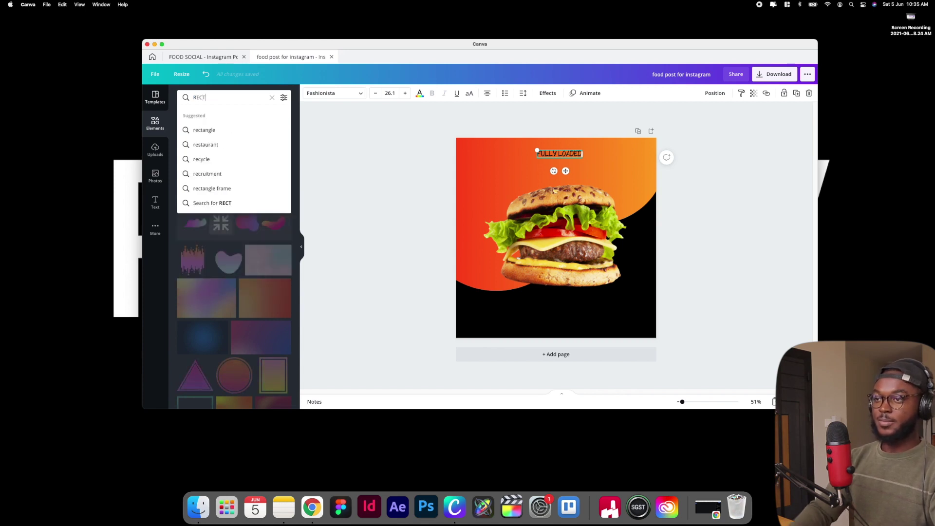
pyautogui.click(218, 130)
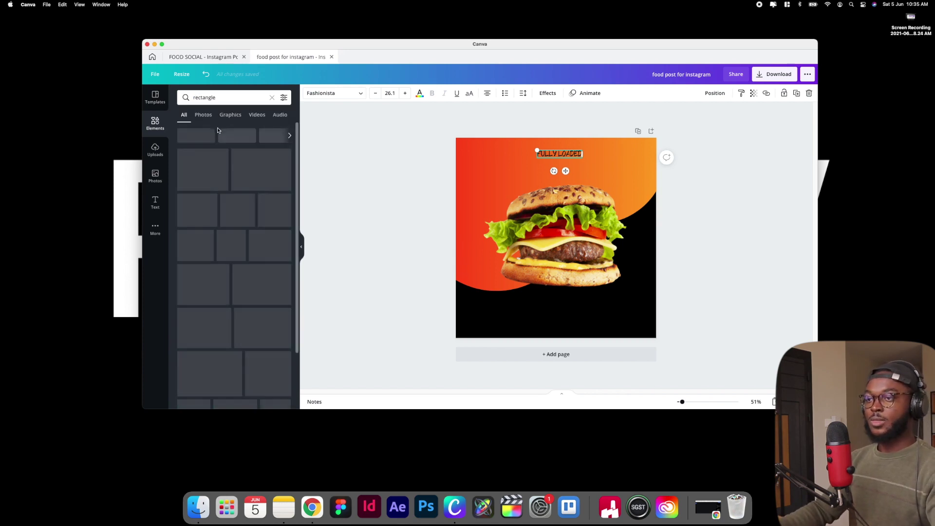
pyautogui.scroll(-3, 273, 209)
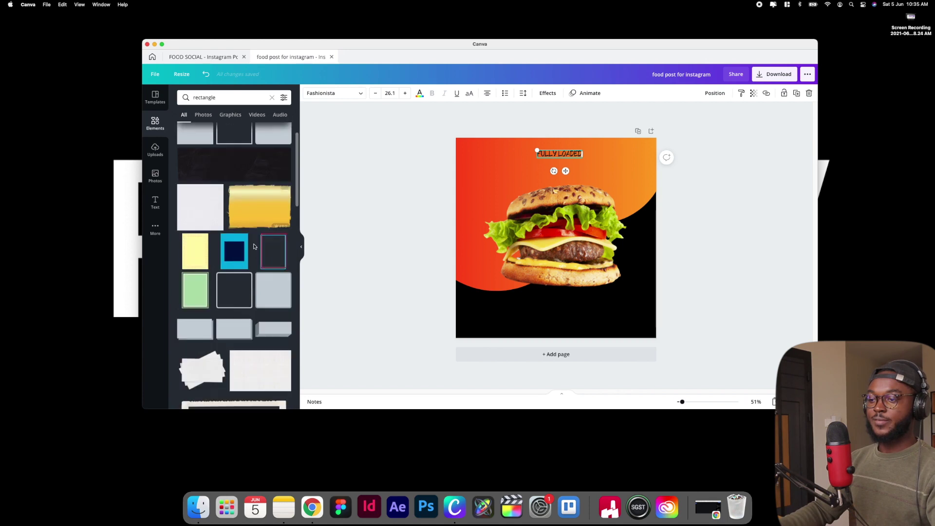
pyautogui.scroll(-5, 254, 247)
pyautogui.scroll(-3, 254, 247)
pyautogui.scroll(7, 233, 195)
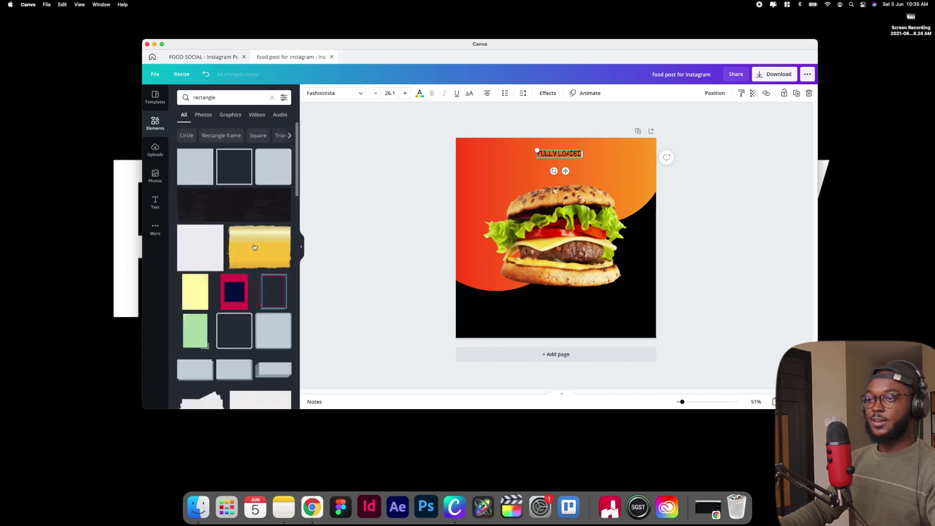
# Add a plain dark rectangle and resize it into a small banner behind the heading
pyautogui.click(231, 164)
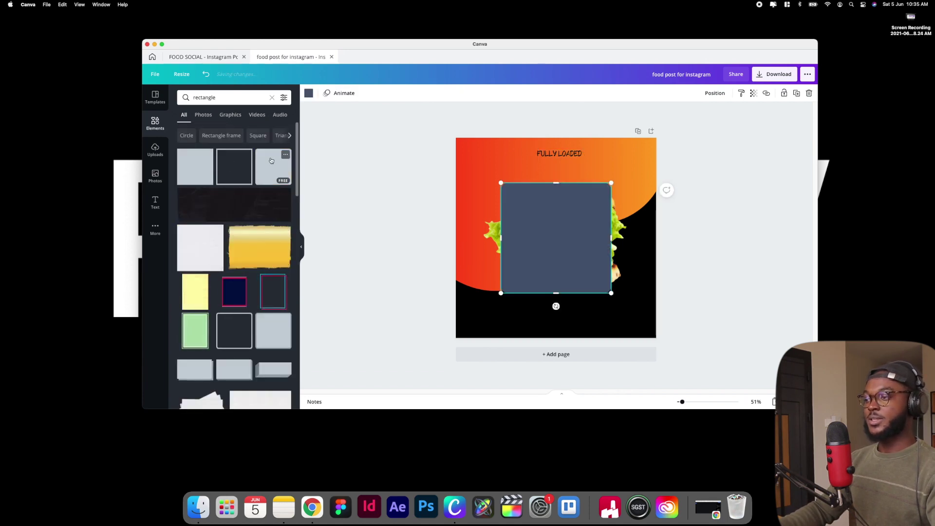
pyautogui.moveTo(545, 286); pyautogui.dragTo(545, 220)
pyautogui.moveTo(611, 220); pyautogui.dragTo(567, 154)
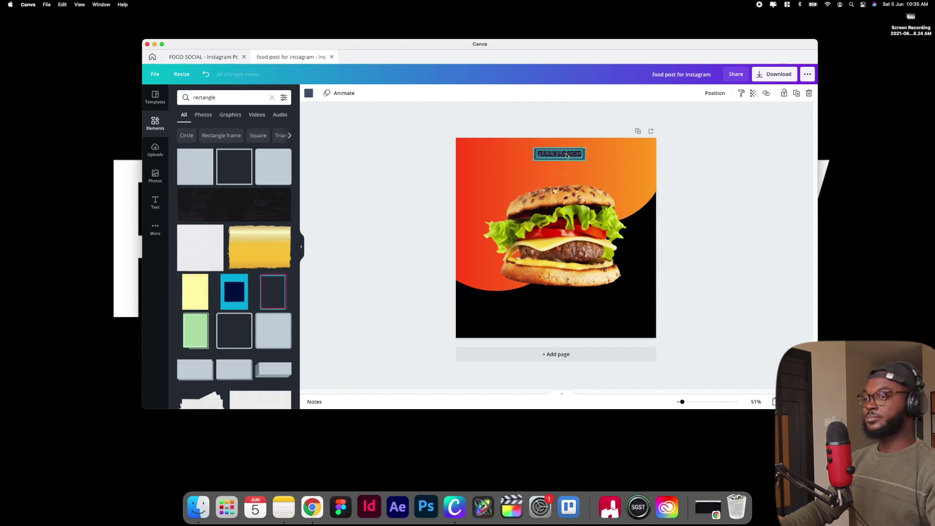
# Recolour the banner rectangle behind the heading yellow
pyautogui.click(309, 93)
pyautogui.click(225, 249)
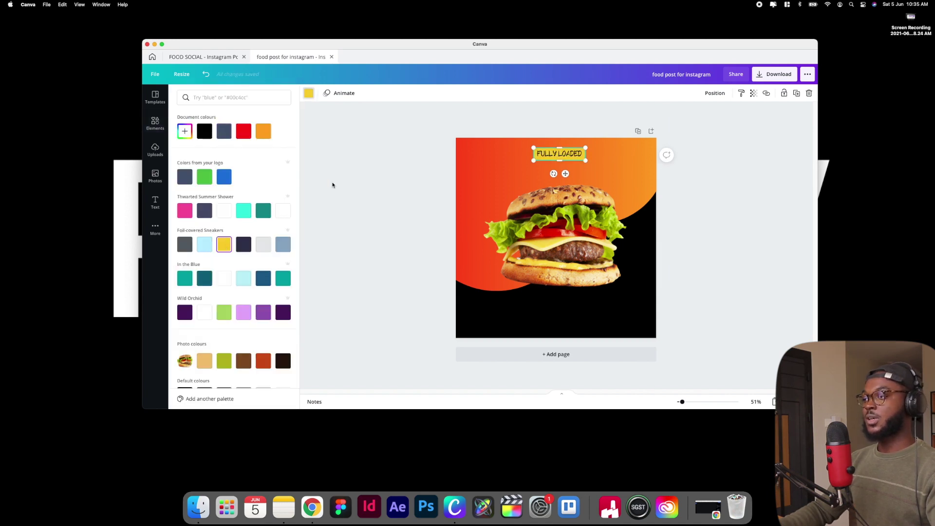
pyautogui.click(331, 183)
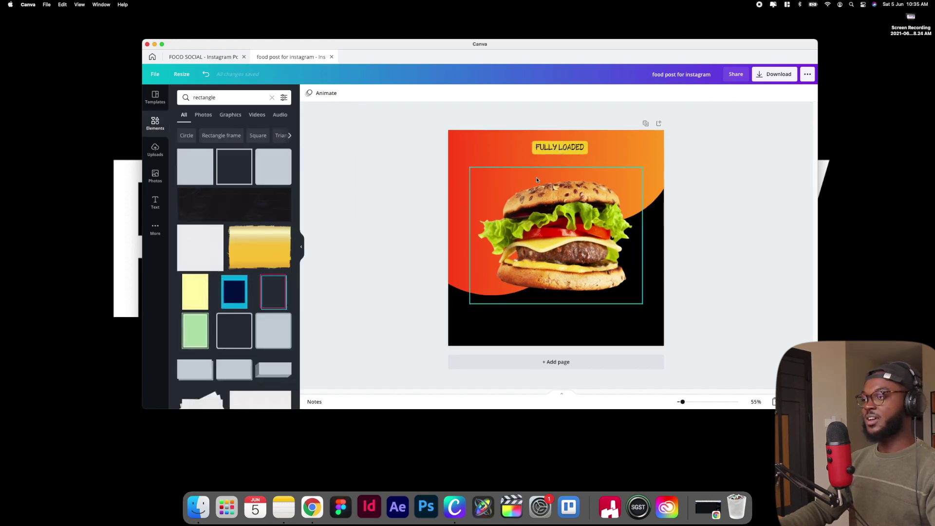
# Keep the heading in Fashionista, make it bold, and centre it on the yellow banner
pyautogui.scroll(5, 536, 176)
pyautogui.click(554, 155)
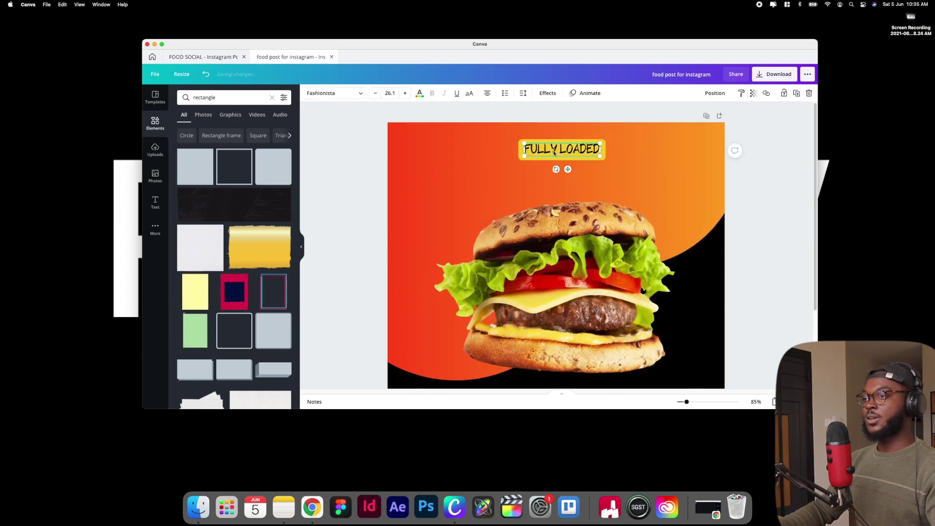
pyautogui.click(333, 93)
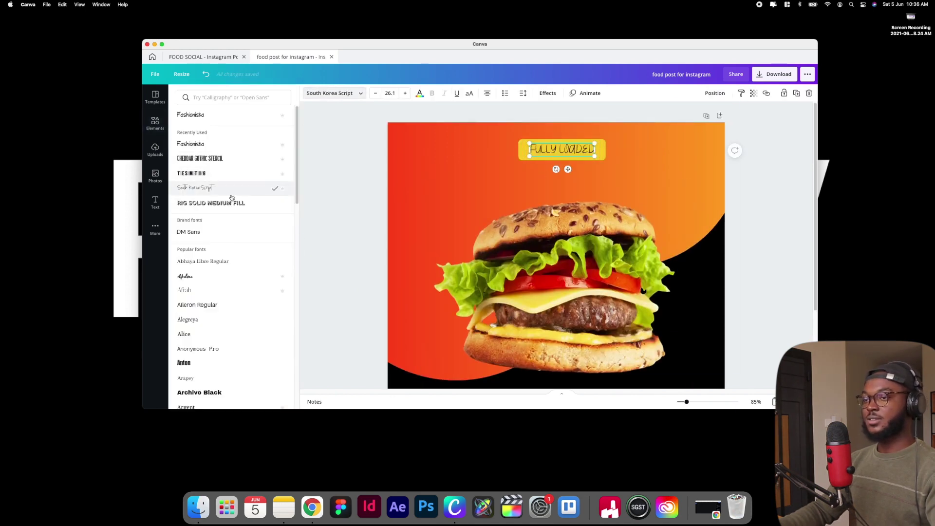
pyautogui.click(220, 158)
pyautogui.click(218, 148)
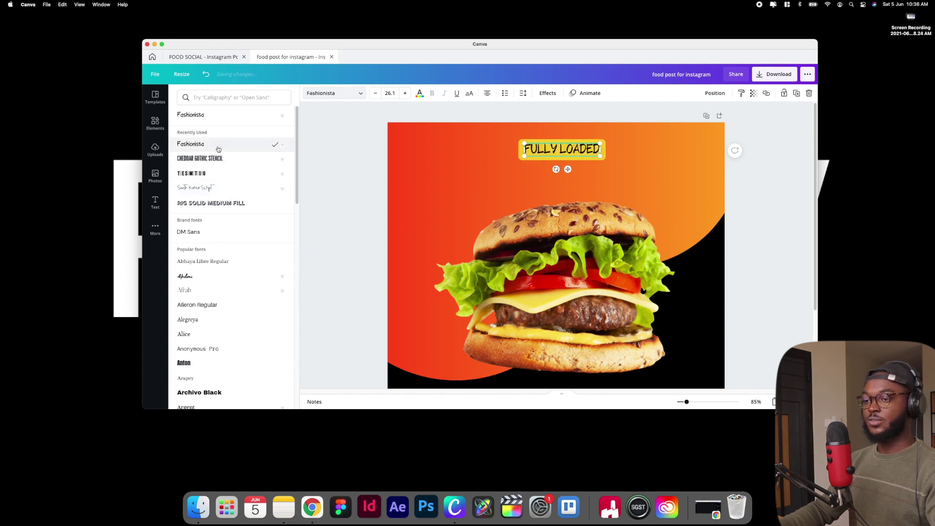
pyautogui.scroll(-6, 228, 194)
pyautogui.scroll(6, 235, 221)
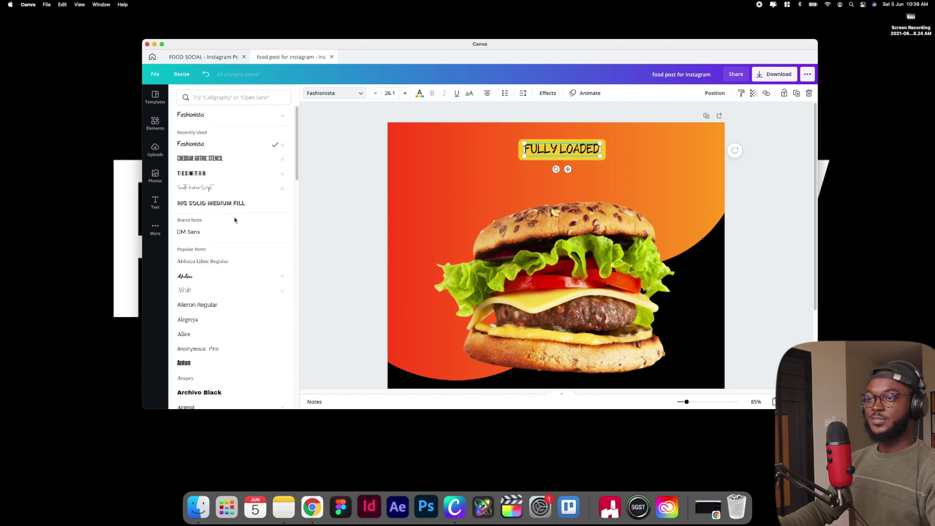
pyautogui.scroll(-15, 235, 221)
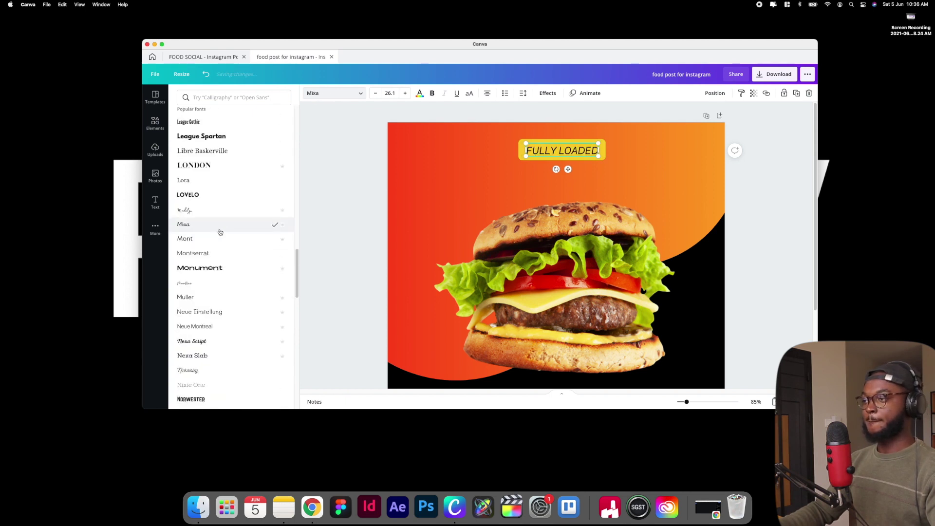
pyautogui.click(431, 94)
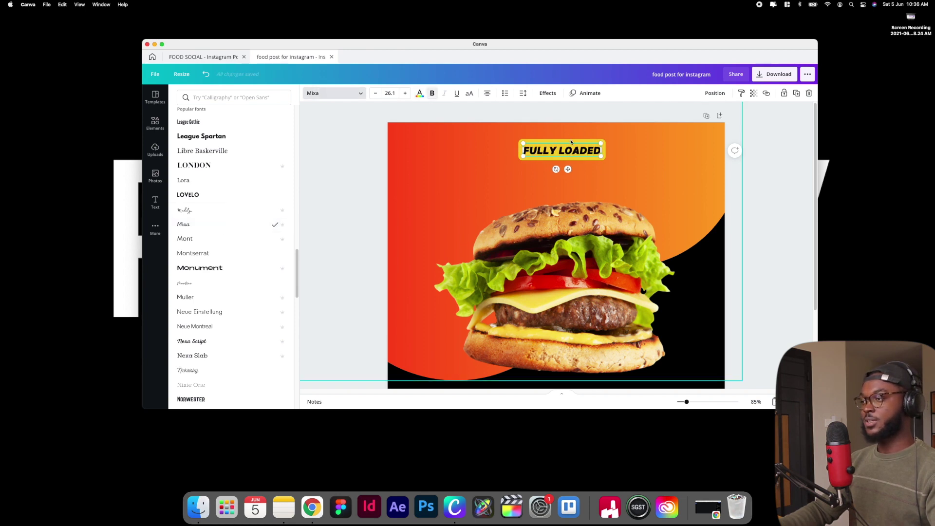
pyautogui.moveTo(568, 150); pyautogui.dragTo(568, 147)
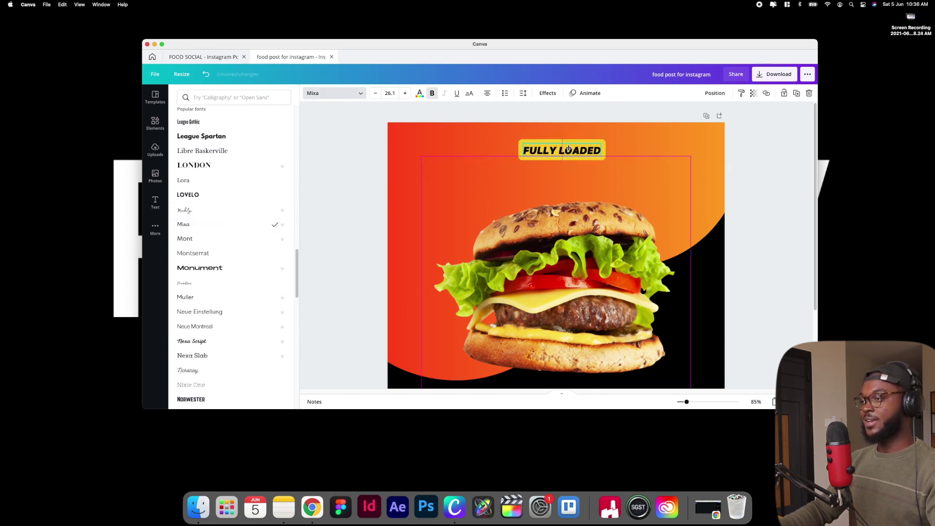
# Select the FULLY LOADED text and its yellow box together and group them
pyautogui.click(613, 136)
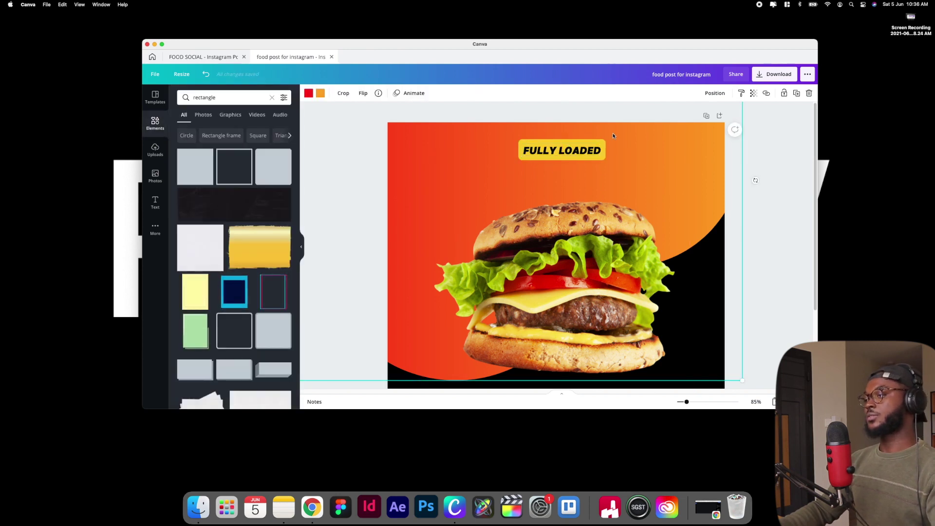
pyautogui.click(591, 151)
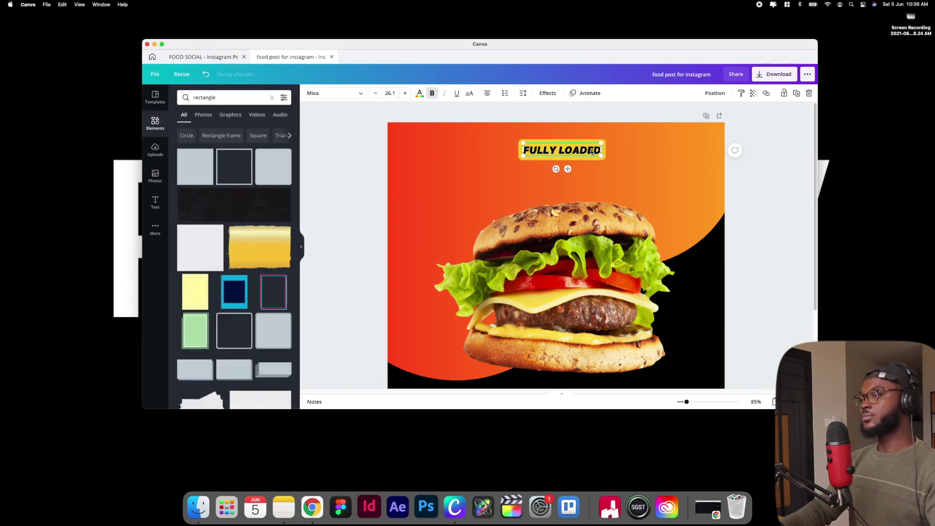
pyautogui.click(599, 152)
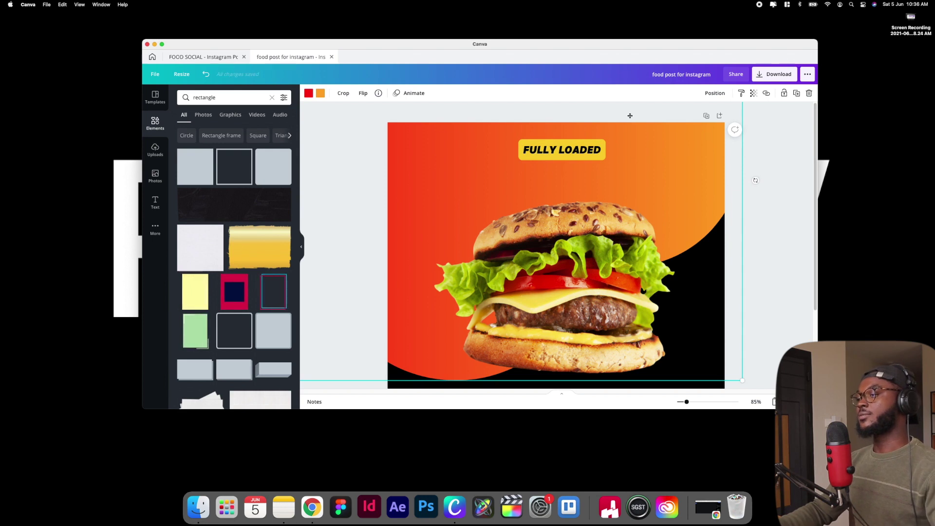
pyautogui.click(755, 177)
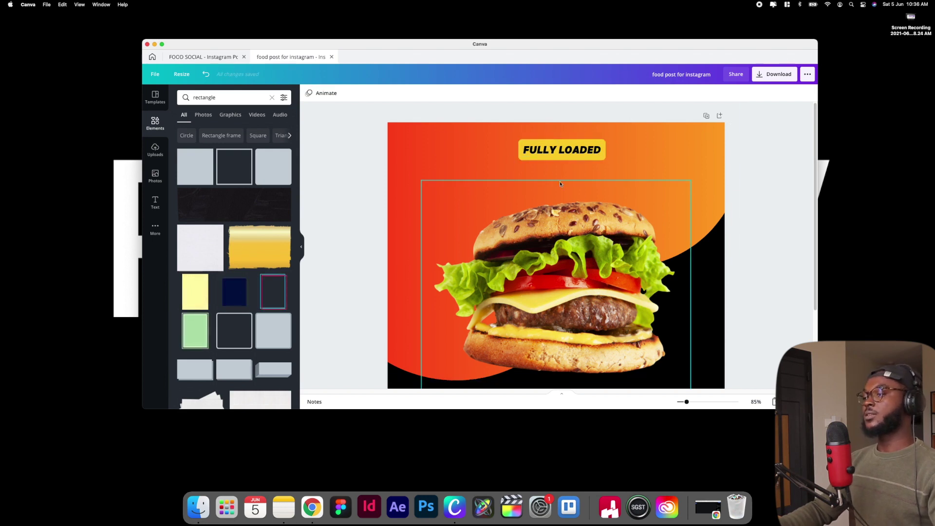
pyautogui.click(589, 150)
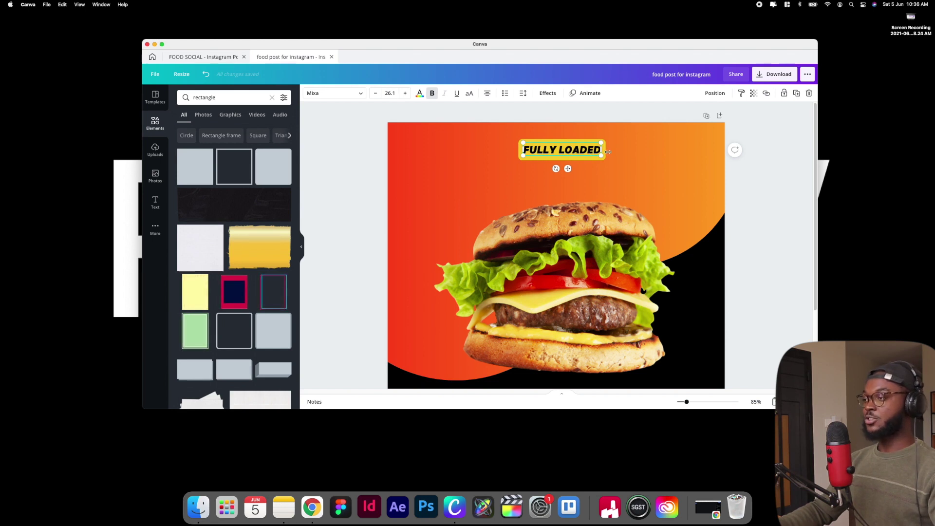
pyautogui.click(618, 139)
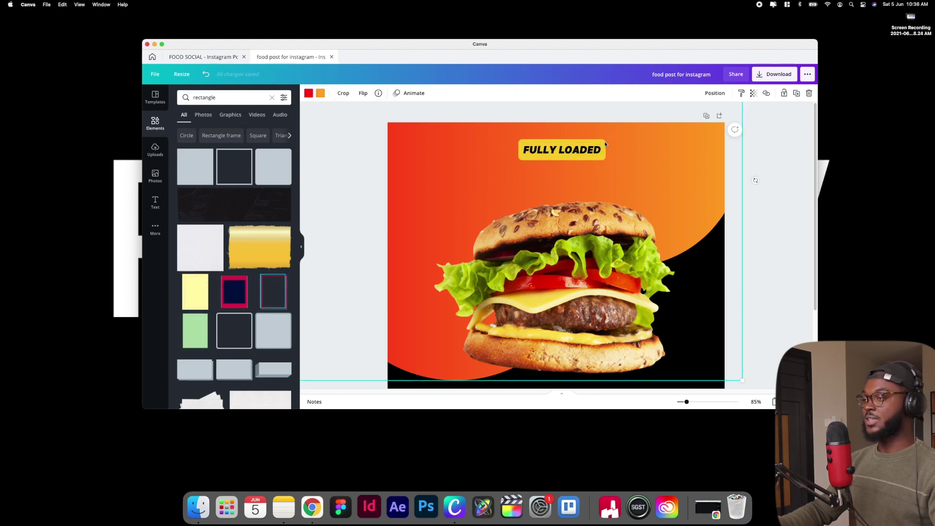
pyautogui.click(590, 155)
pyautogui.click(583, 153)
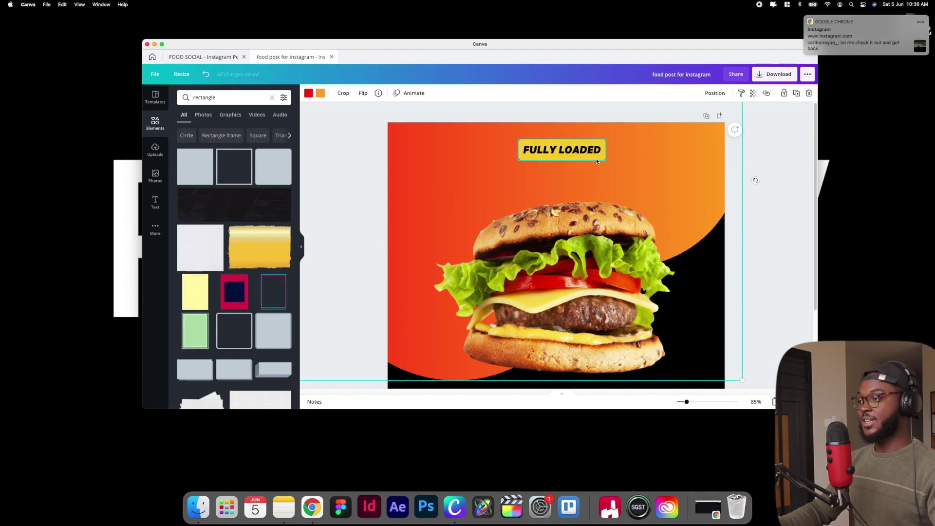
pyautogui.click(596, 159)
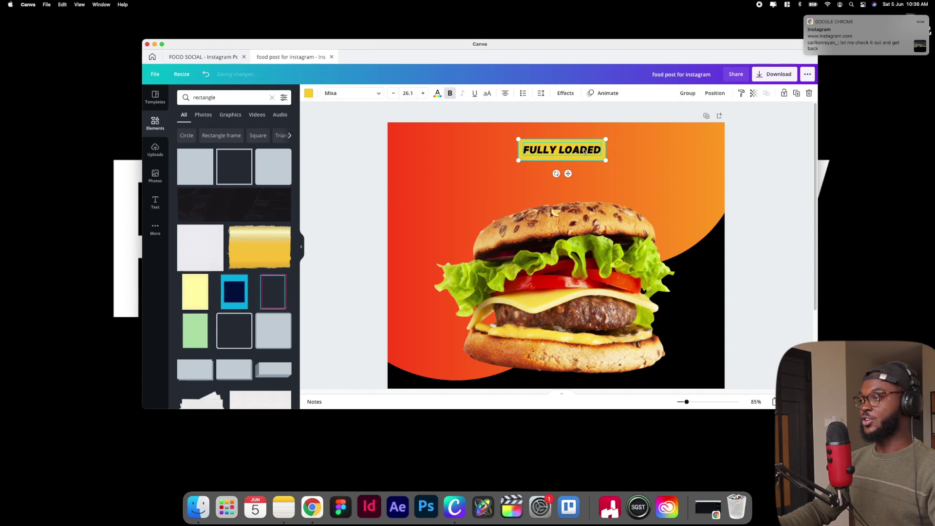
pyautogui.click(687, 93)
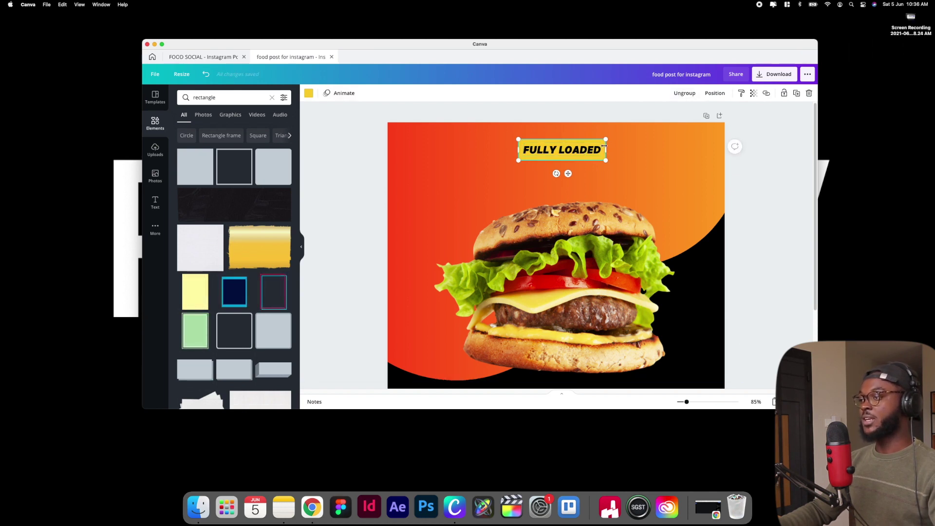
# Shrink the badge so the text measures 23.5, recentre it at the top, and zoom out
pyautogui.moveTo(606, 139); pyautogui.dragTo(596, 141)
pyautogui.moveTo(573, 151); pyautogui.dragTo(574, 146)
pyautogui.click(618, 150)
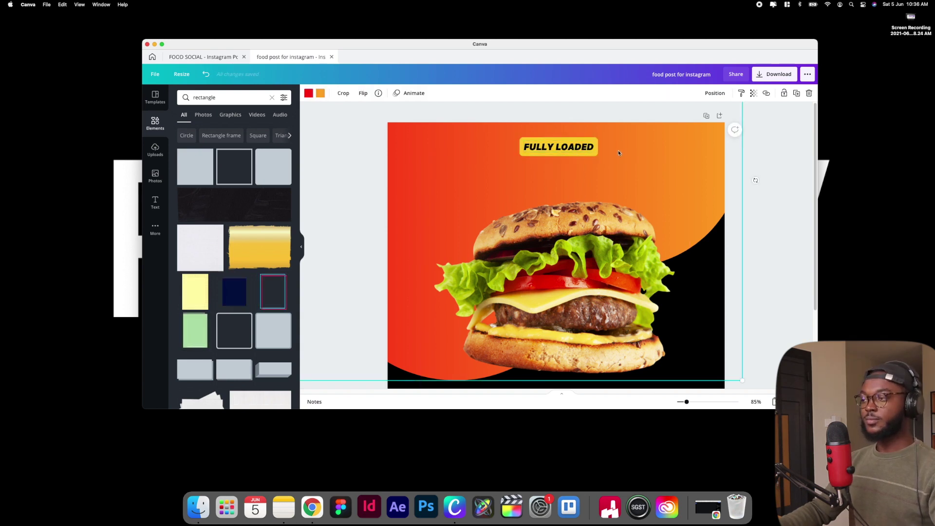
pyautogui.press('super+minus')
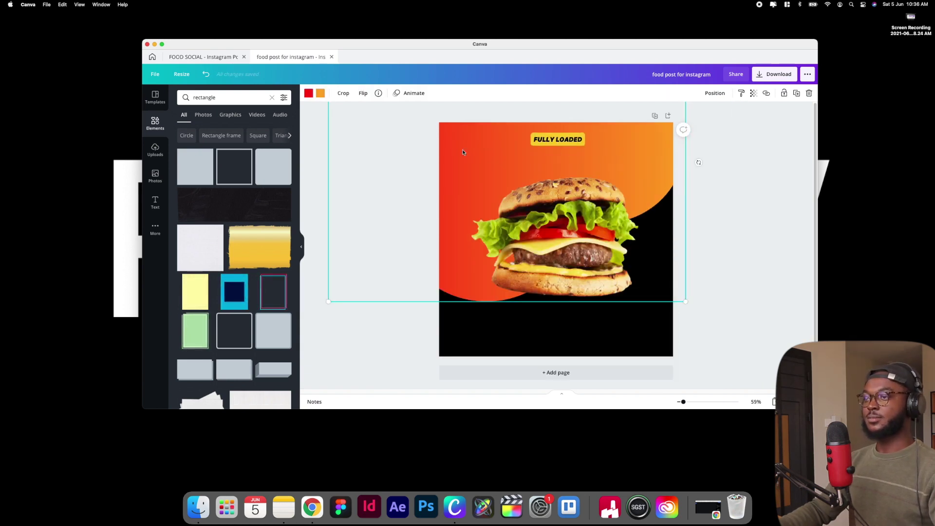
# Add a greatly enlarged 'pizza' heading just below FULLY LOADED
pyautogui.click(154, 202)
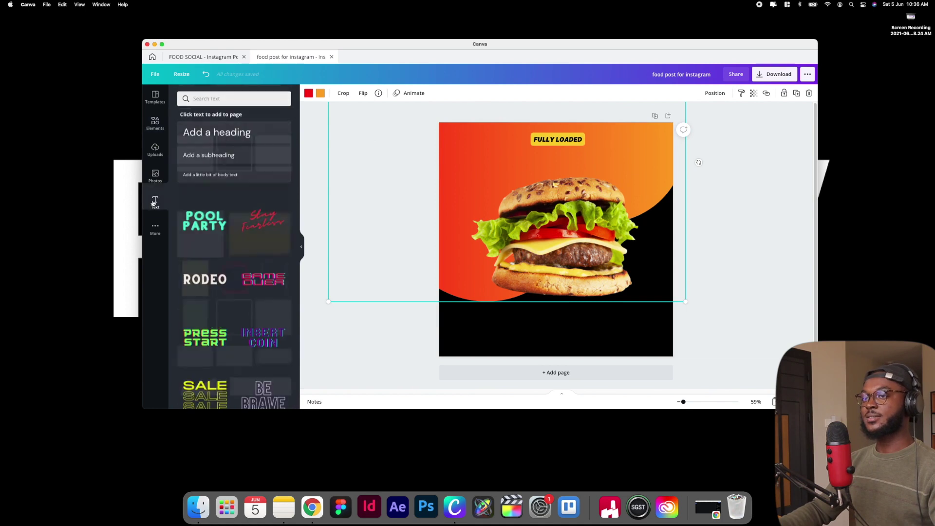
pyautogui.click(259, 132)
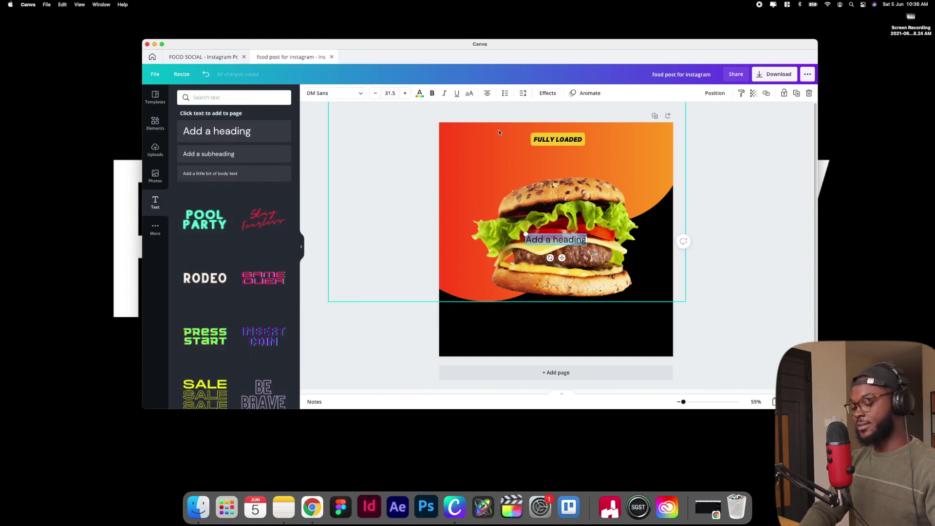
pyautogui.write('p')
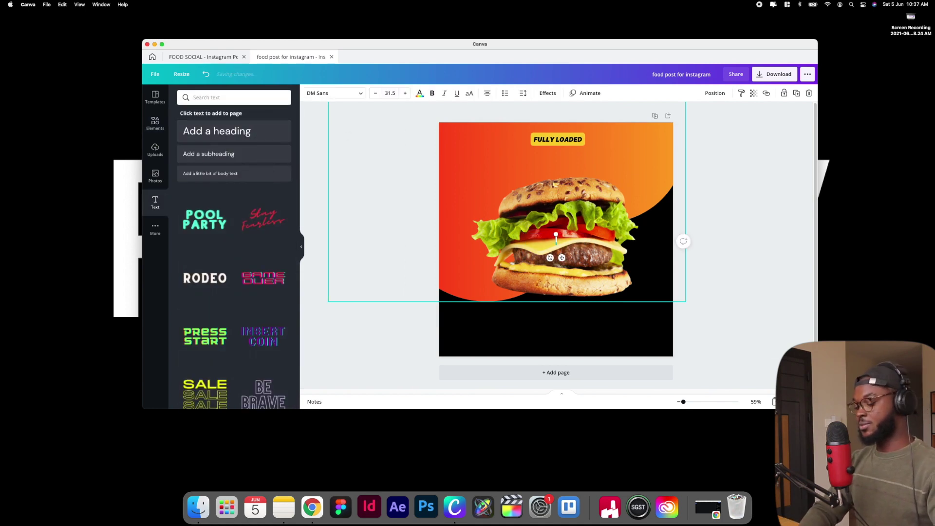
pyautogui.write('izza')
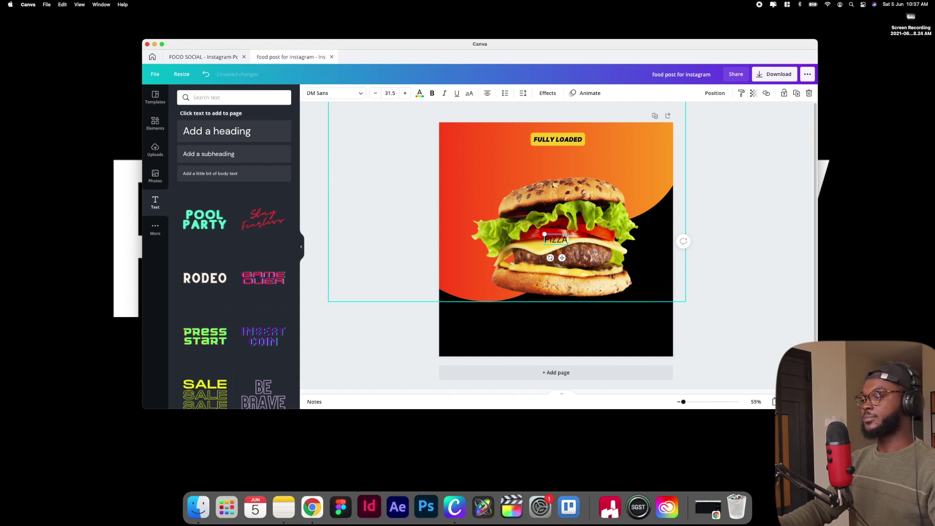
pyautogui.click(735, 195)
pyautogui.click(556, 239)
pyautogui.moveTo(568, 245); pyautogui.dragTo(648, 321)
pyautogui.moveTo(636, 258); pyautogui.dragTo(585, 173)
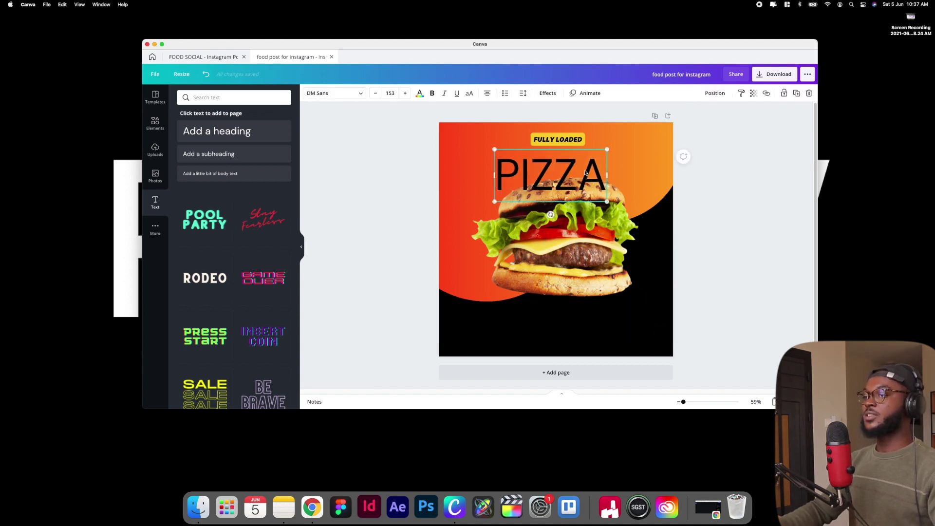
# Make the PIZZA text white and send it backwards behind the burger
pyautogui.click(419, 93)
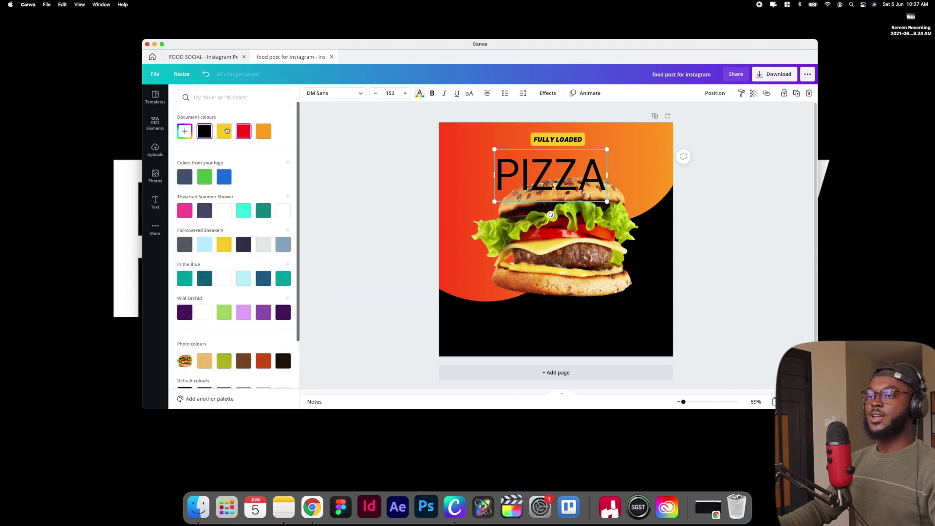
pyautogui.click(224, 211)
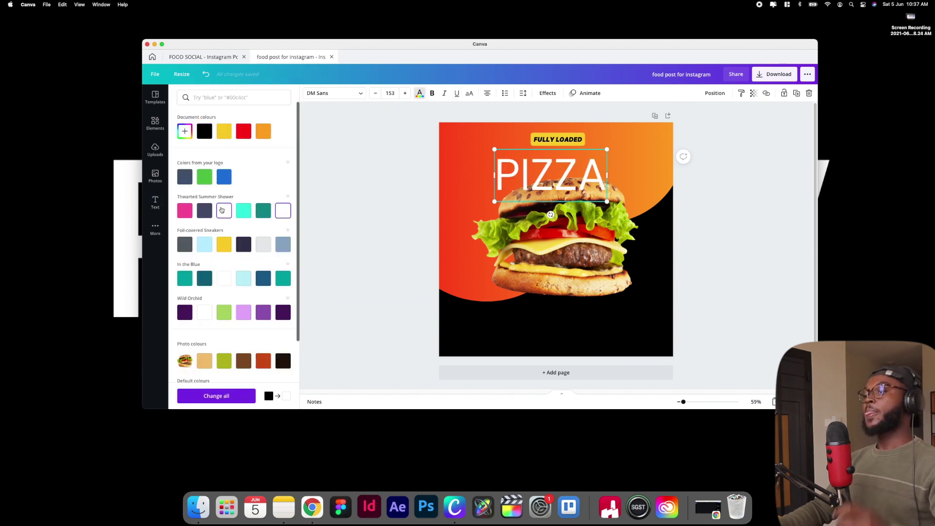
pyautogui.moveTo(551, 164); pyautogui.dragTo(557, 158)
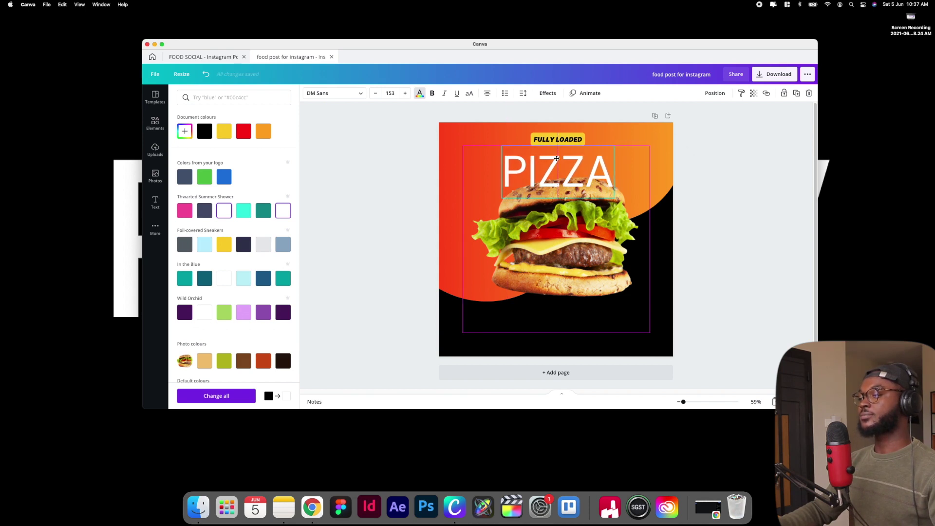
pyautogui.click(713, 93)
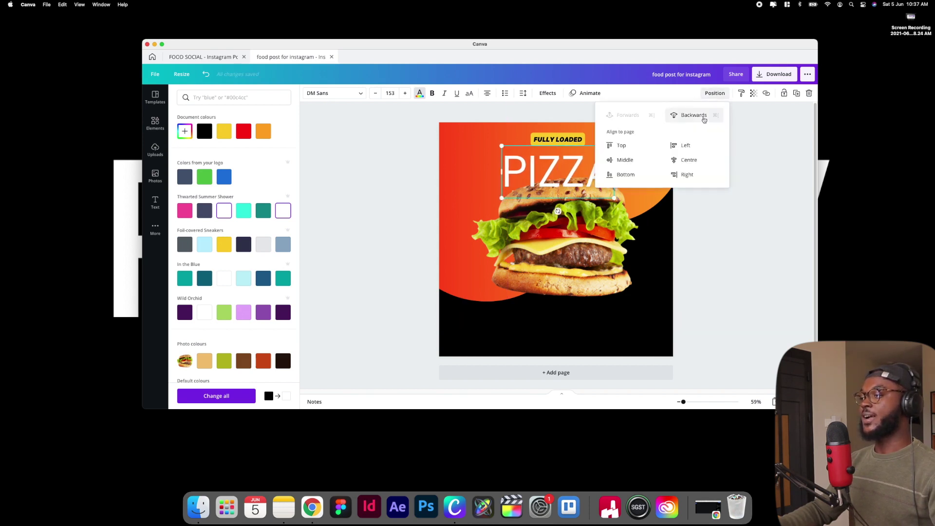
pyautogui.click(702, 116)
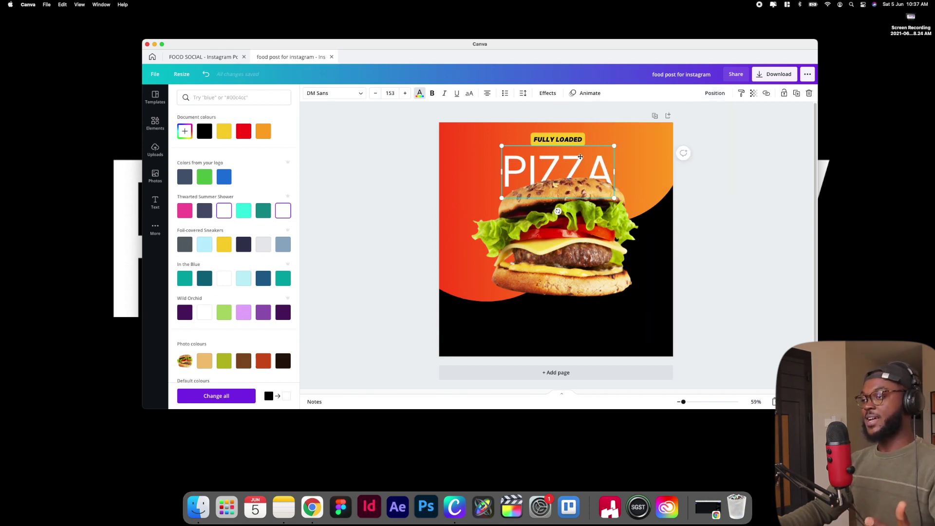
pyautogui.moveTo(580, 158); pyautogui.dragTo(581, 153)
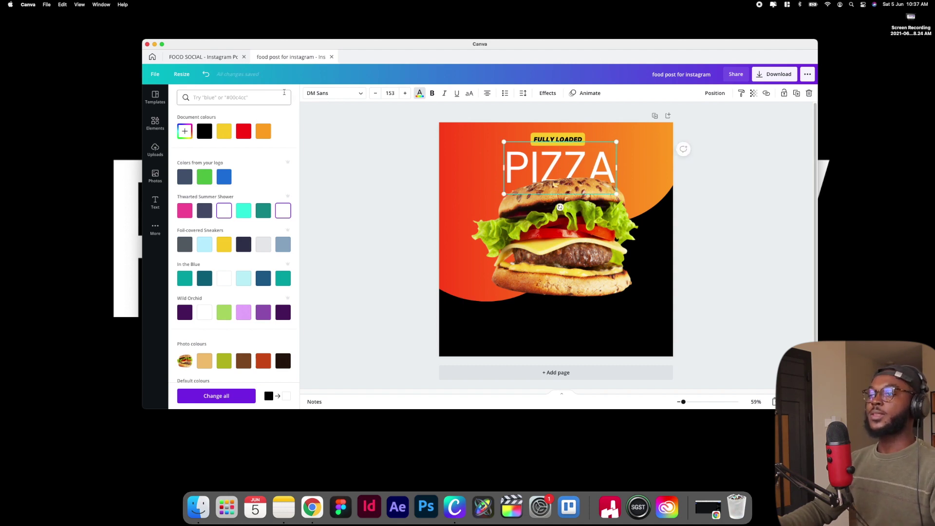
# Change PIZZA to the Cheddar Gothic Stencil font and shrink it slightly
pyautogui.click(339, 95)
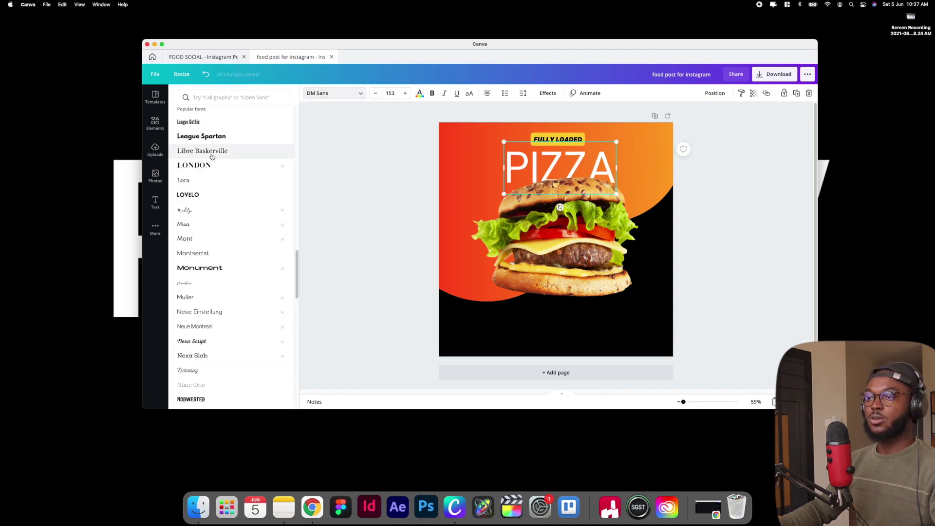
pyautogui.scroll(15, 212, 157)
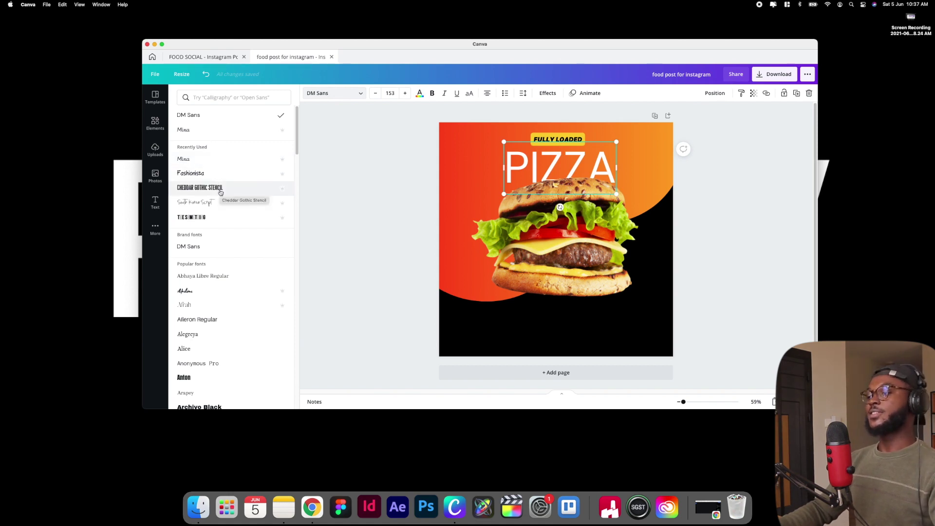
pyautogui.click(220, 192)
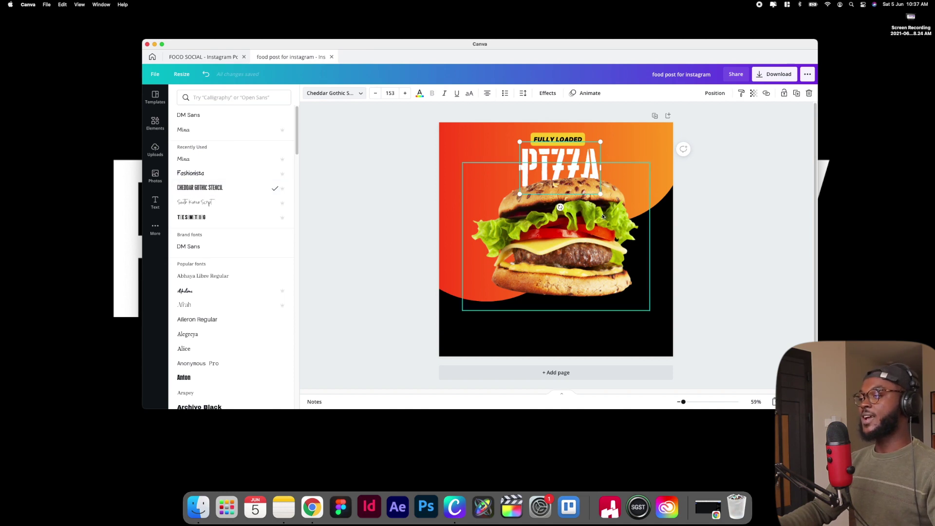
pyautogui.moveTo(600, 143); pyautogui.dragTo(579, 166)
# Shrink the burger slightly and reposition it to overlap the bottom of PIZZA
pyautogui.click(581, 162)
pyautogui.click(583, 165)
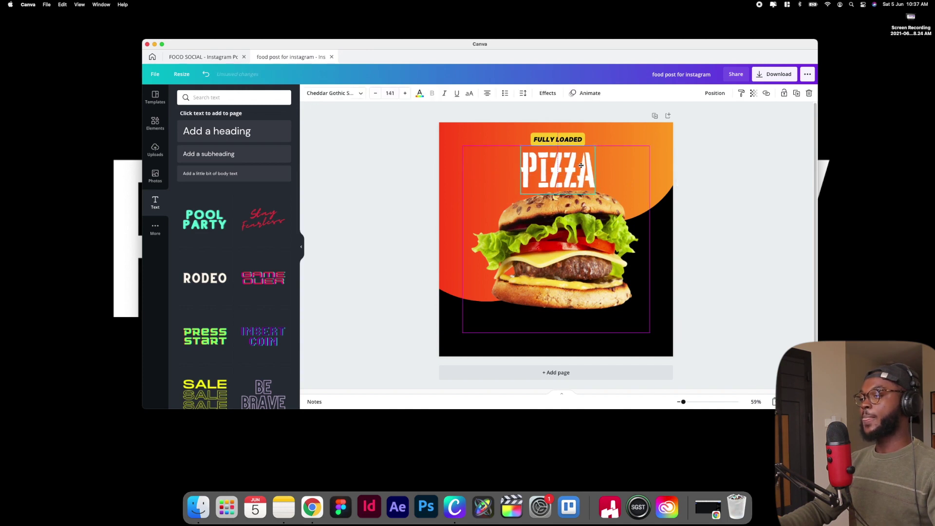
pyautogui.click(575, 216)
pyautogui.moveTo(575, 215); pyautogui.dragTo(572, 205)
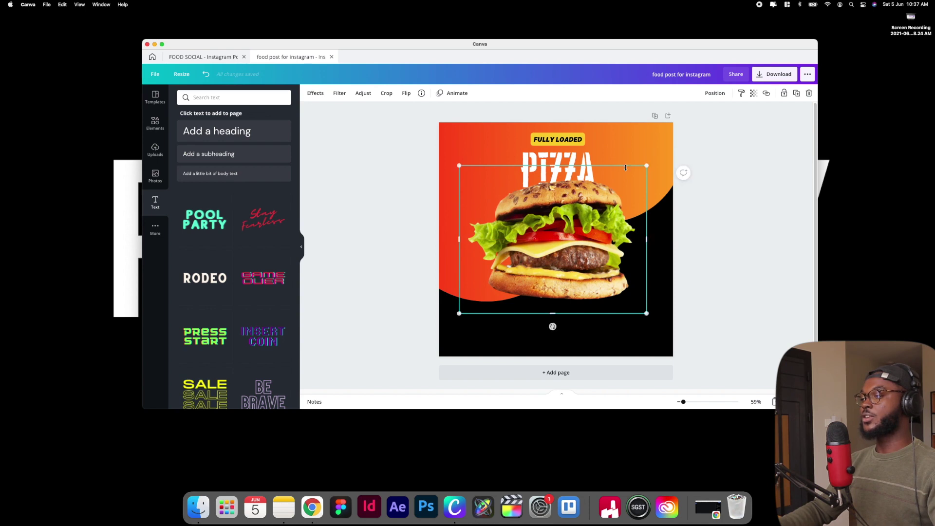
pyautogui.moveTo(647, 166); pyautogui.dragTo(630, 177)
pyautogui.moveTo(582, 246); pyautogui.dragTo(589, 237)
pyautogui.click(687, 174)
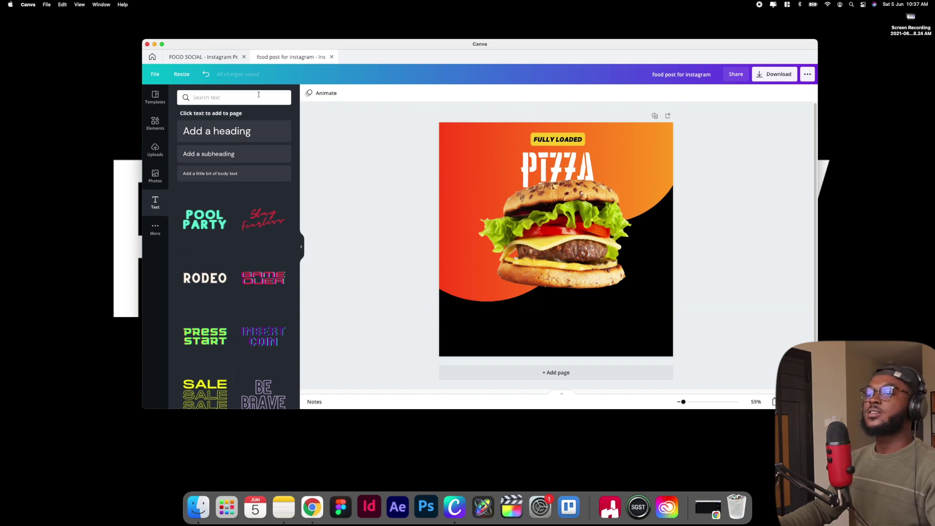
# Search the graphic elements for 'SPLASH'
pyautogui.click(155, 123)
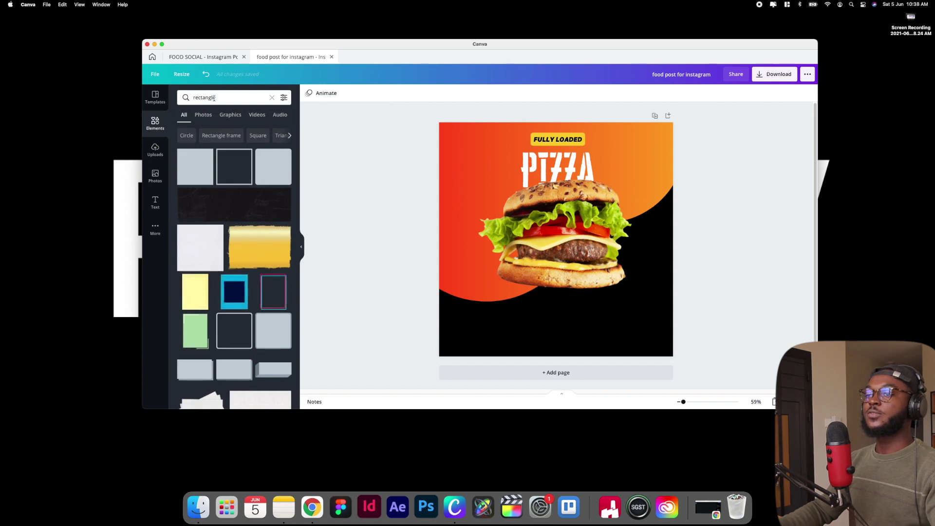
pyautogui.click(181, 97)
pyautogui.write('S')
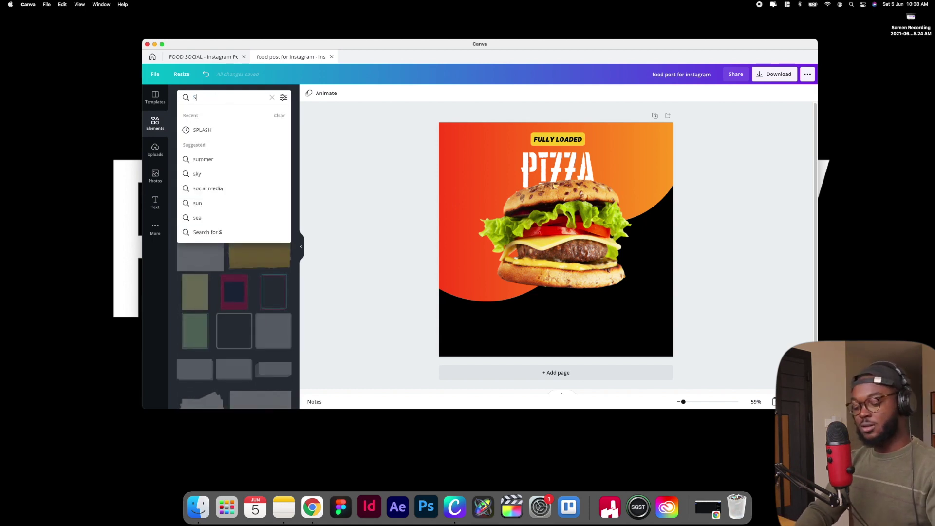
pyautogui.write('PLASH')
pyautogui.press('Return')
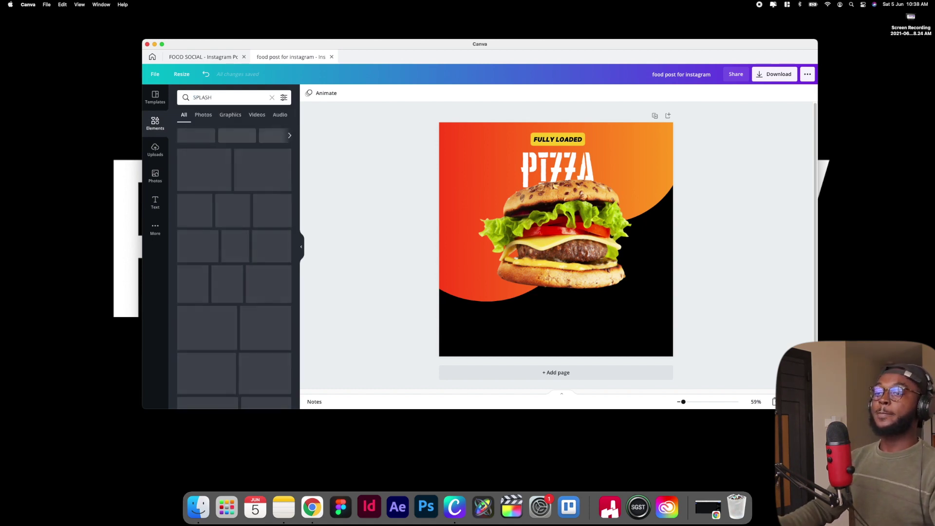
pyautogui.scroll(-10, 225, 249)
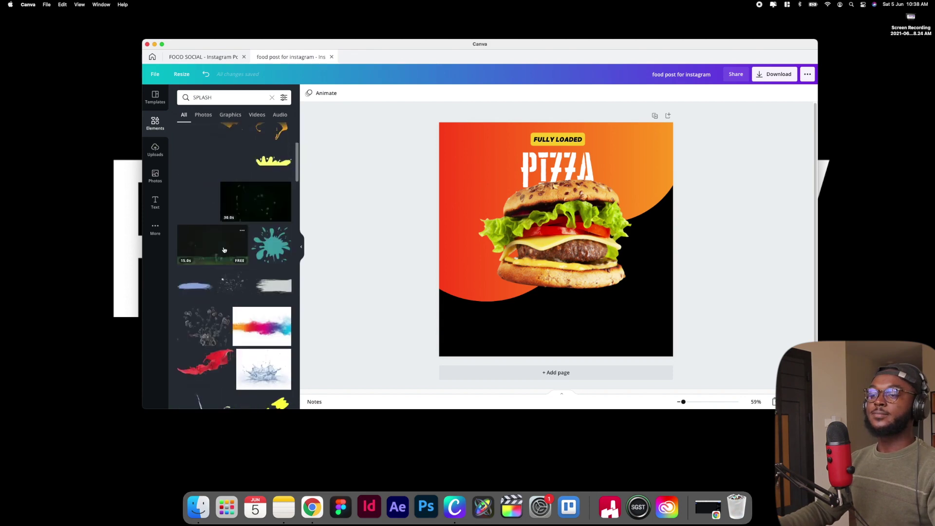
pyautogui.scroll(-10, 224, 249)
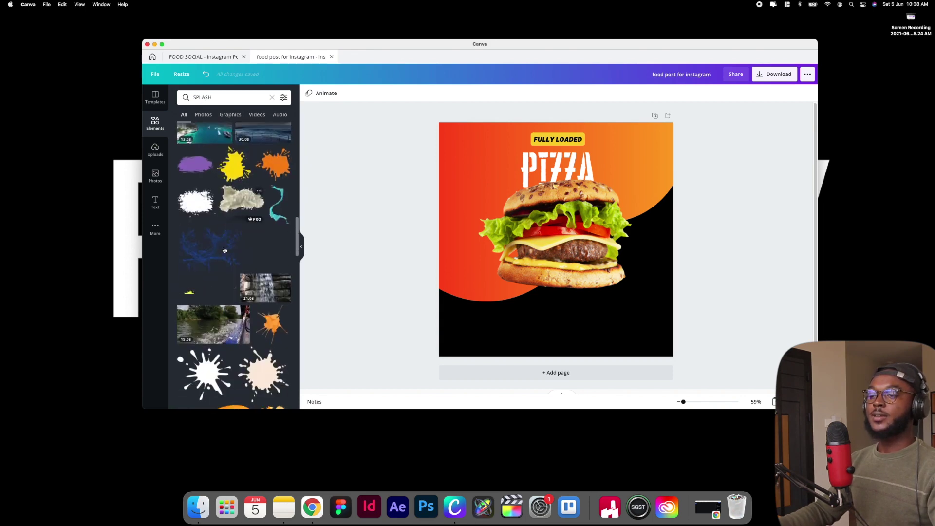
pyautogui.scroll(-8, 228, 245)
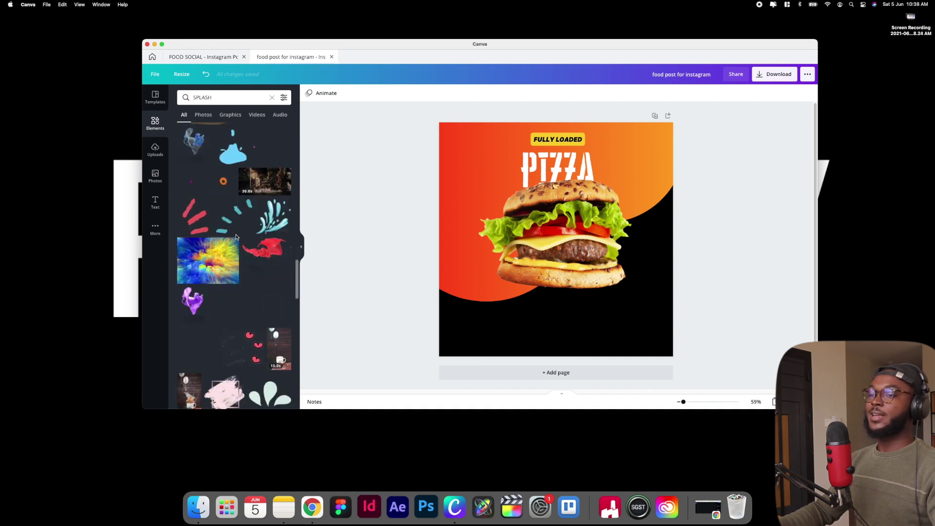
# Add the red strokes sticker, shrink it, make it white, and place it beside PIZZA
pyautogui.click(201, 229)
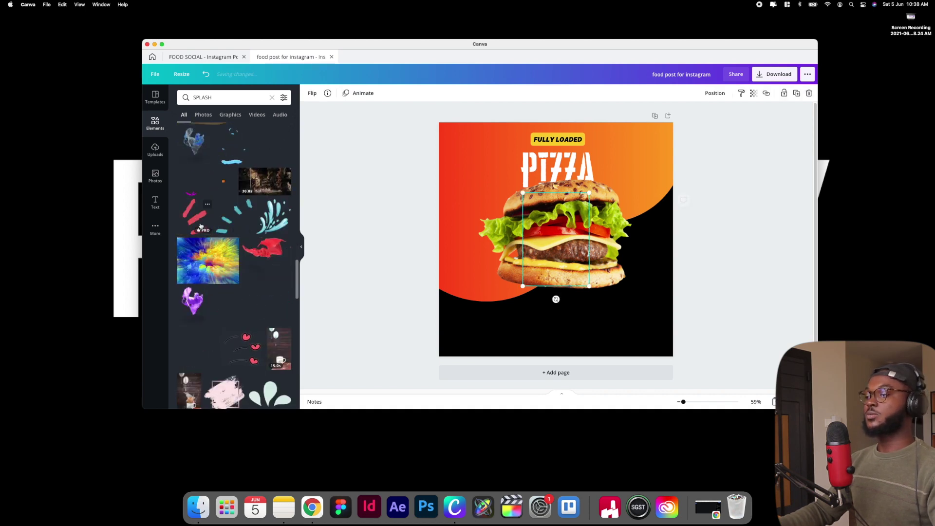
pyautogui.moveTo(522, 192); pyautogui.dragTo(554, 246)
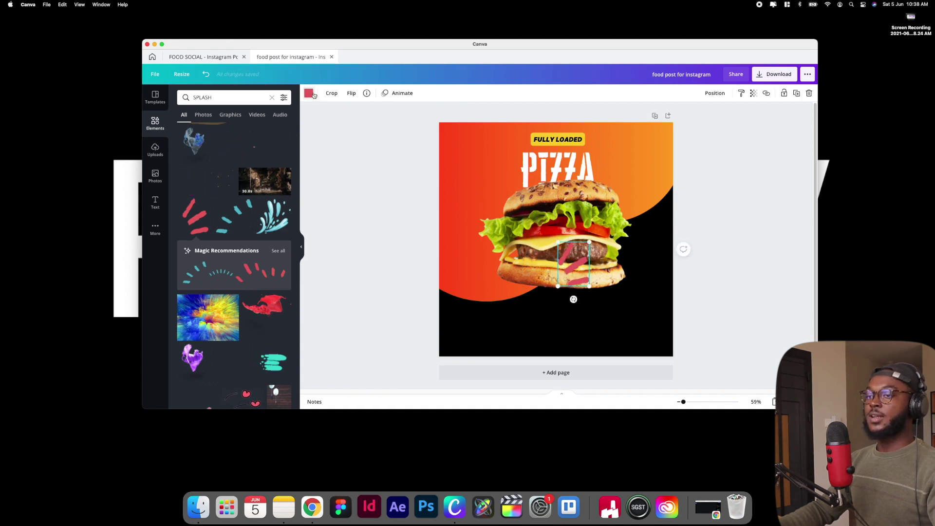
pyautogui.click(308, 93)
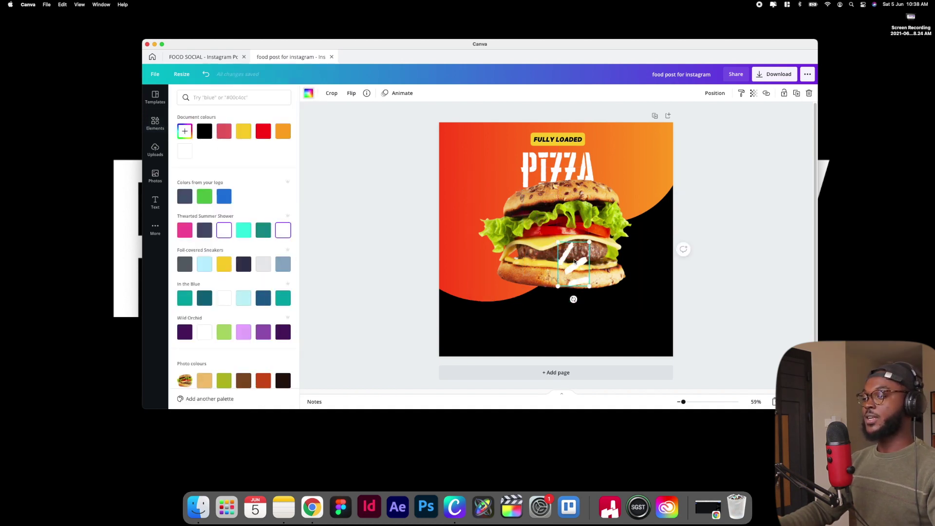
pyautogui.moveTo(614, 200)
pyautogui.mouseDown()
pyautogui.moveTo(630, 179)
pyautogui.moveTo(498, 182)
pyautogui.mouseUp()
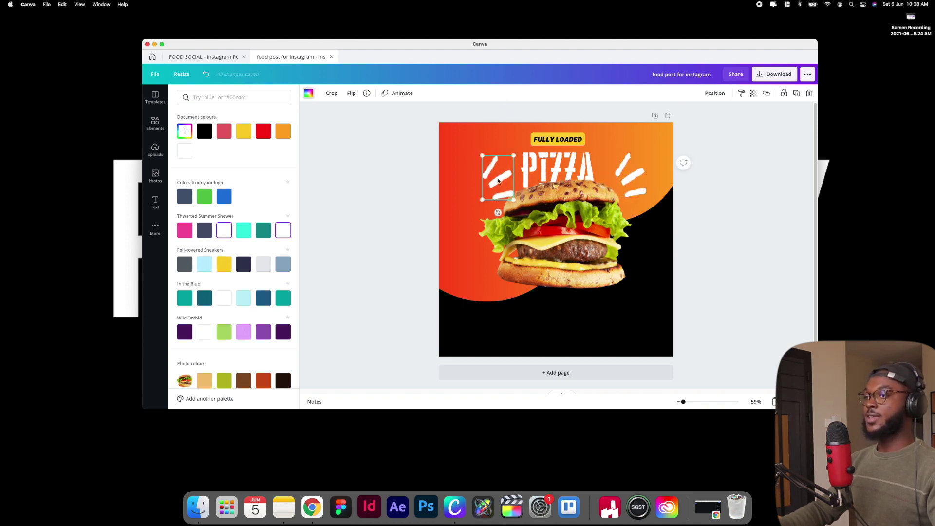
# Mirror the left strokes sticker horizontally so both accents face inward around PIZZA
pyautogui.click(352, 96)
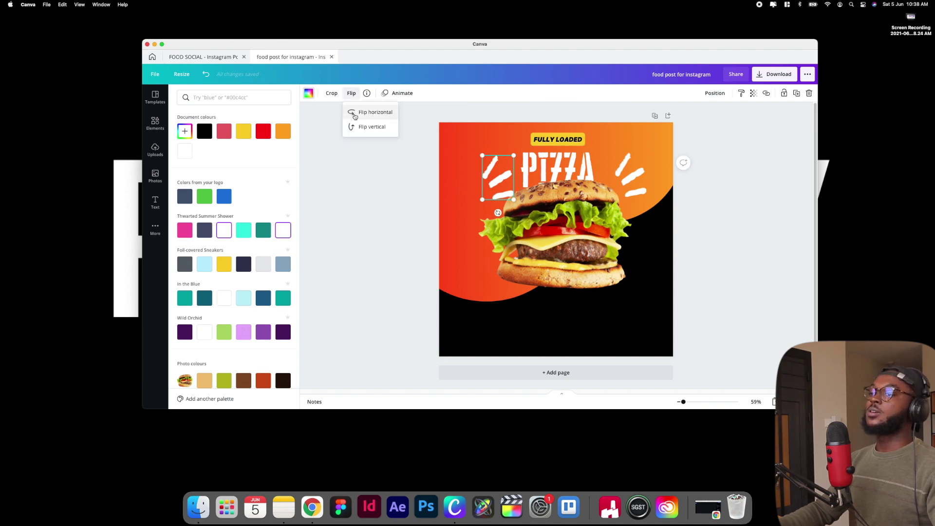
pyautogui.click(360, 112)
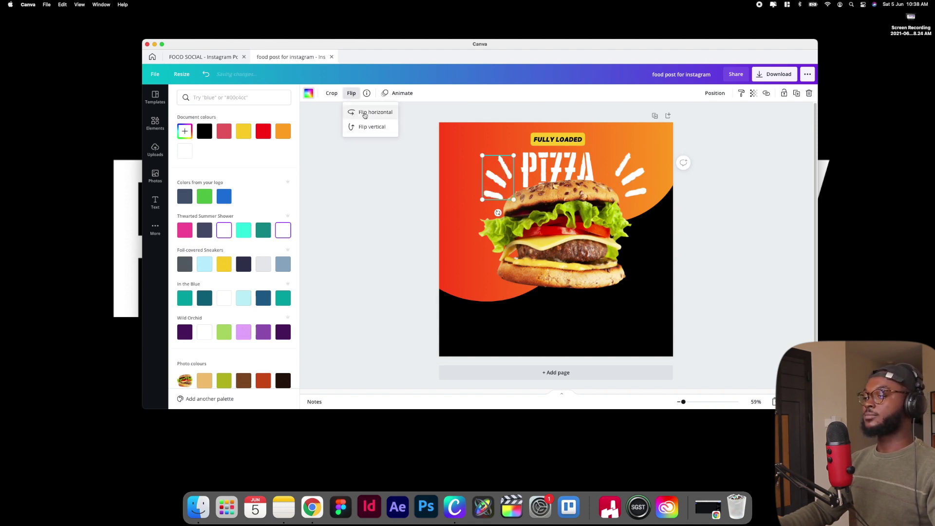
pyautogui.click(482, 179)
pyautogui.moveTo(482, 179)
pyautogui.mouseDown()
pyautogui.moveTo(480, 186)
pyautogui.moveTo(499, 185)
pyautogui.mouseUp()
pyautogui.click(630, 192)
pyautogui.scroll(-1, 535, 146)
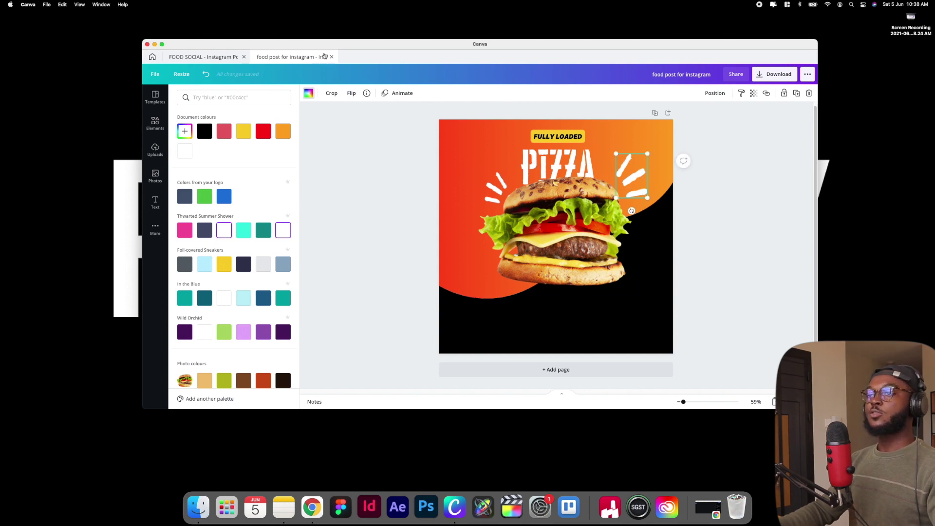
pyautogui.click(228, 58)
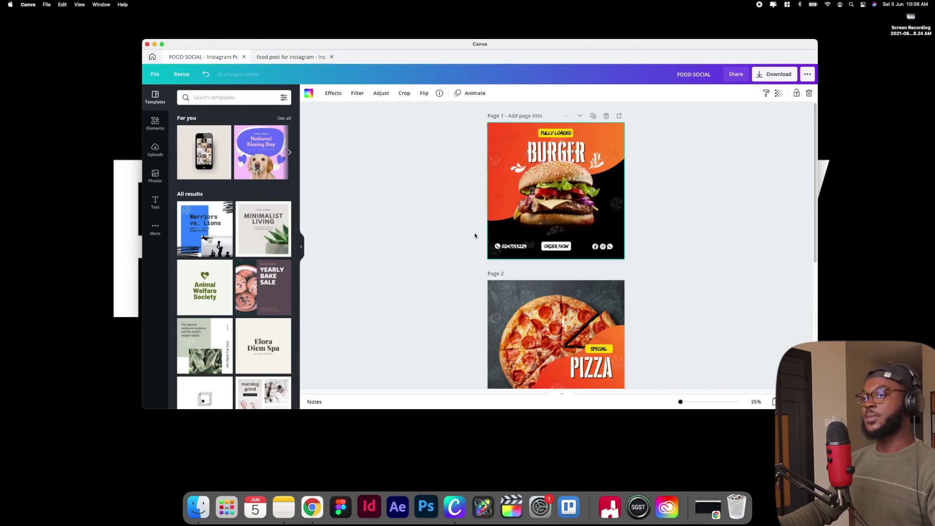
# Inspect the ORDER NOW button on FOOD SOCIAL, then return to the instagram food post
pyautogui.click(289, 57)
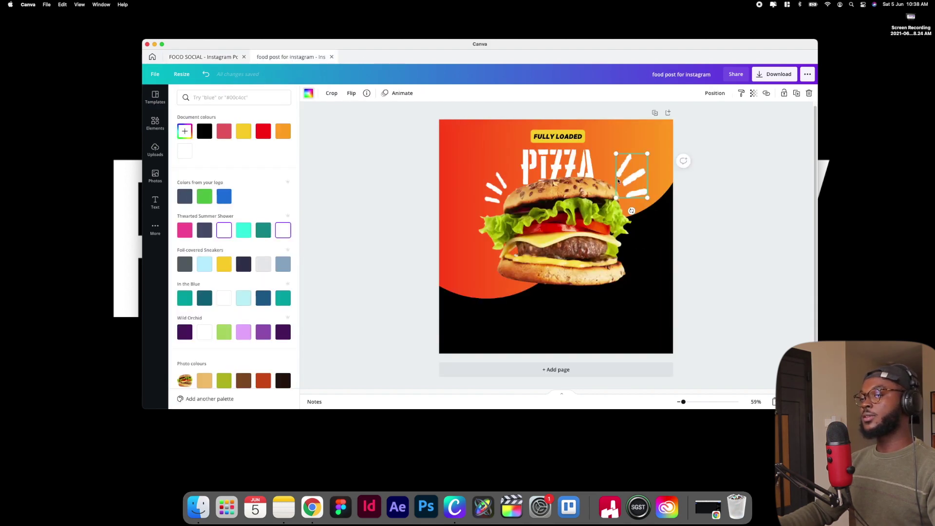
pyautogui.click(191, 57)
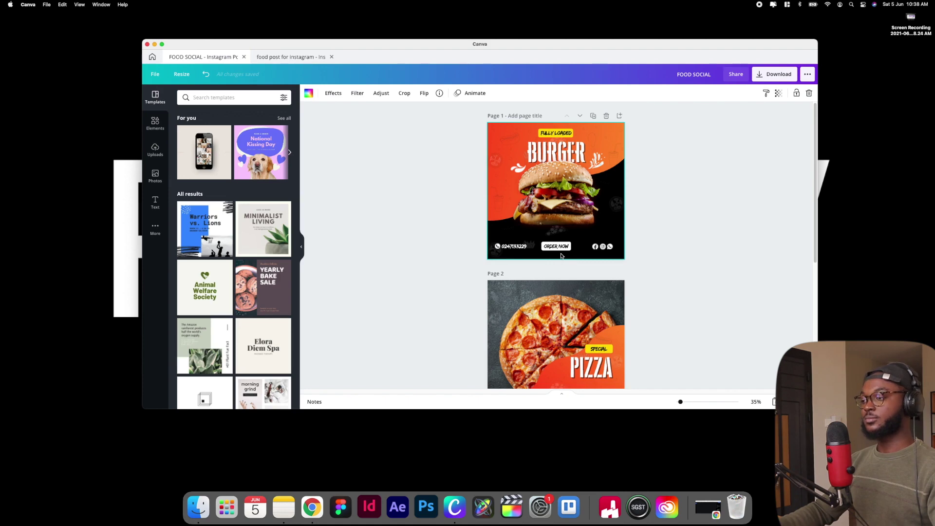
pyautogui.scroll(8, 561, 256)
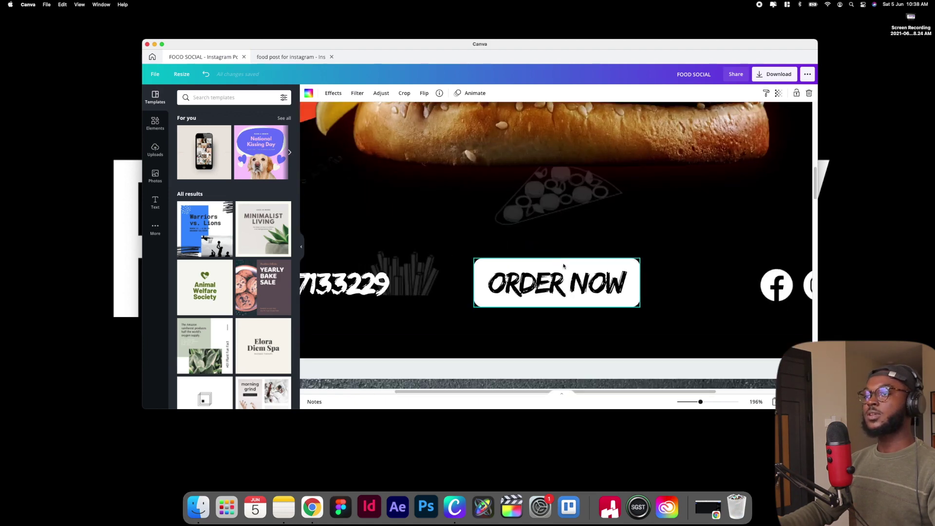
pyautogui.scroll(-7, 559, 261)
pyautogui.scroll(-6, 555, 263)
pyautogui.scroll(3, 554, 244)
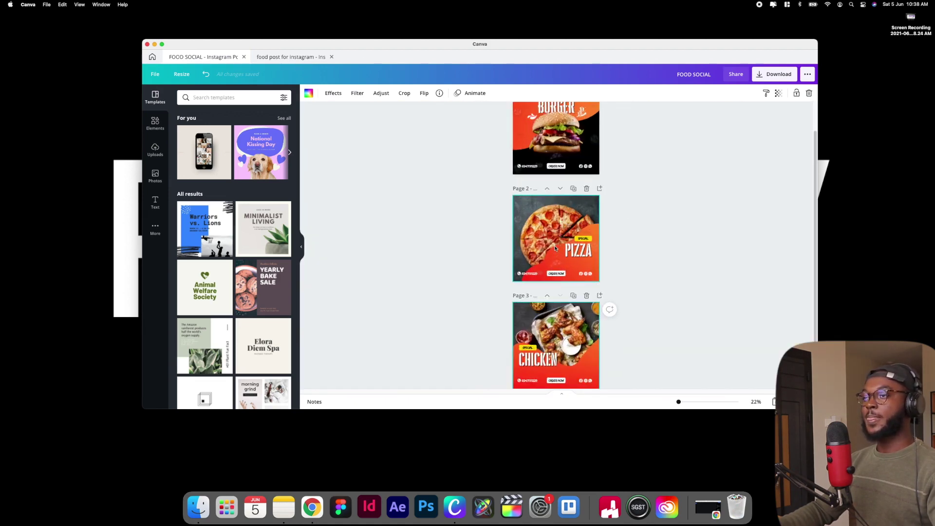
pyautogui.click(296, 57)
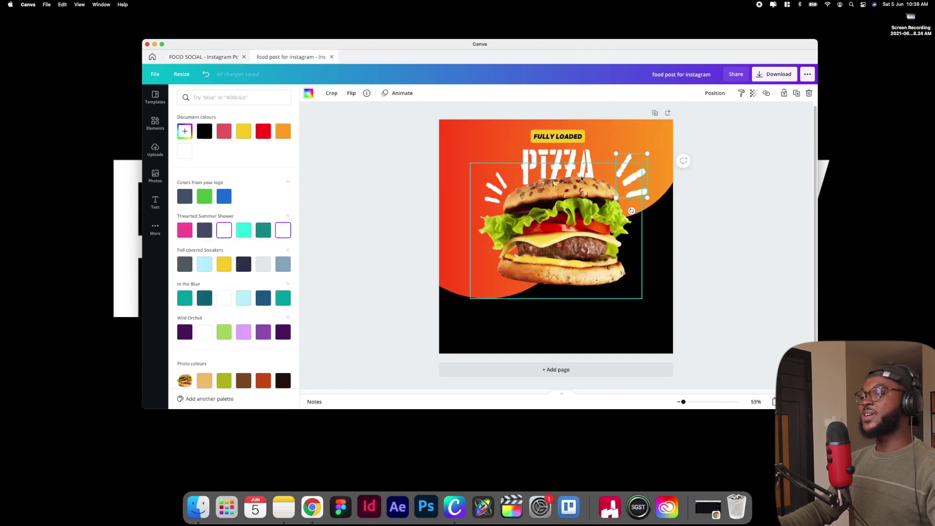
pyautogui.click(546, 137)
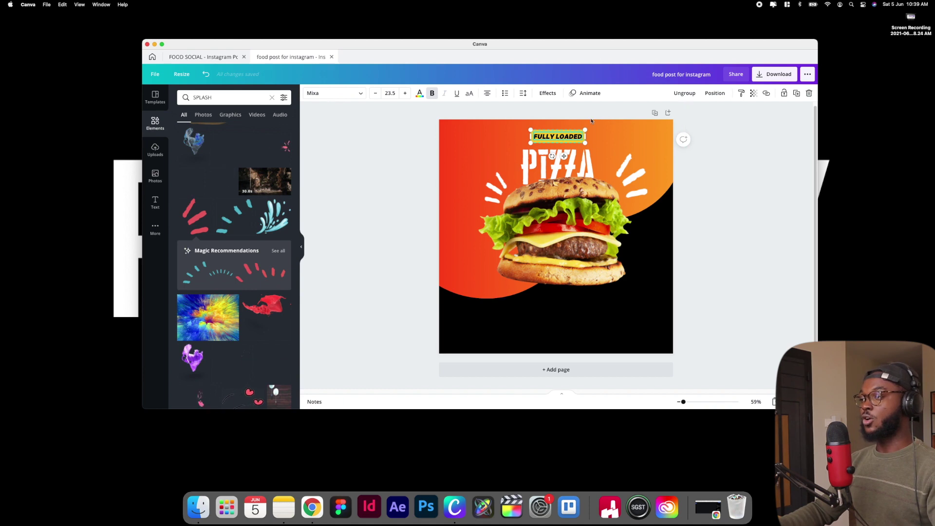
# Duplicate the FULLY LOADED tag to the bottom of the post and retype it 'ORDER NOW'
pyautogui.press('Escape')
pyautogui.moveTo(563, 136); pyautogui.dragTo(561, 325)
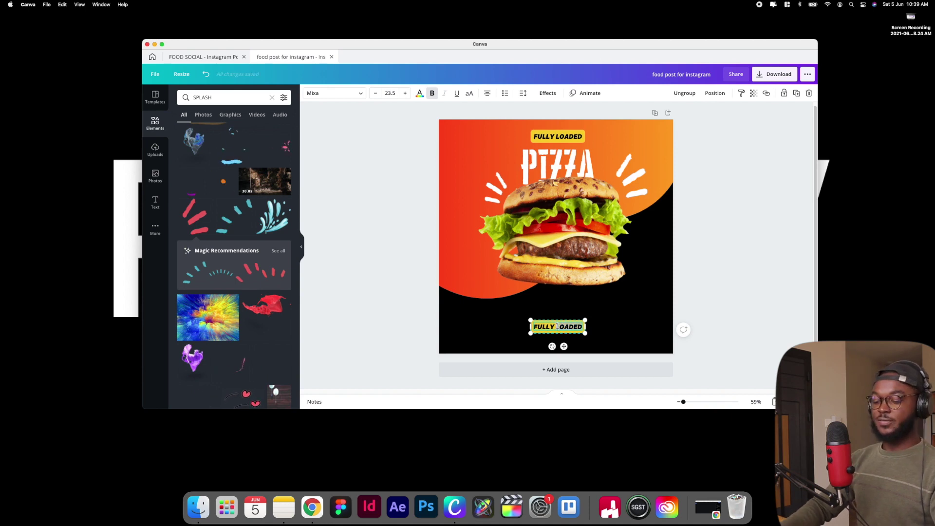
pyautogui.tripleClick(558, 326)
pyautogui.write('ORDER NOW')
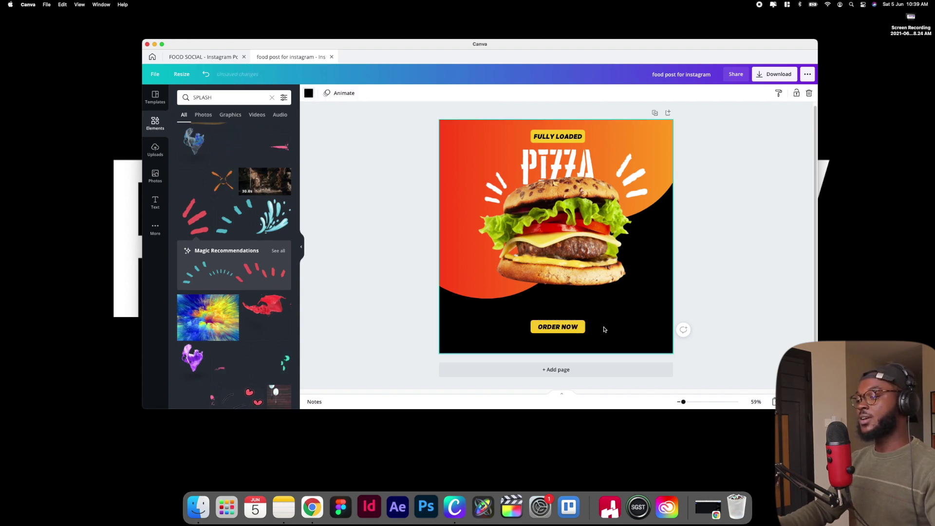
pyautogui.press('Escape')
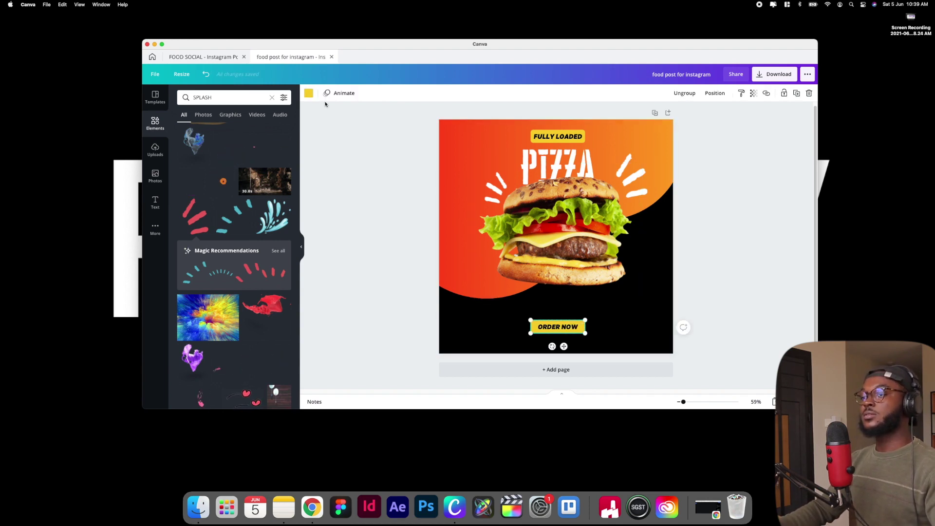
# Make the ORDER NOW tag's box white and nudge its text into place
pyautogui.click(308, 93)
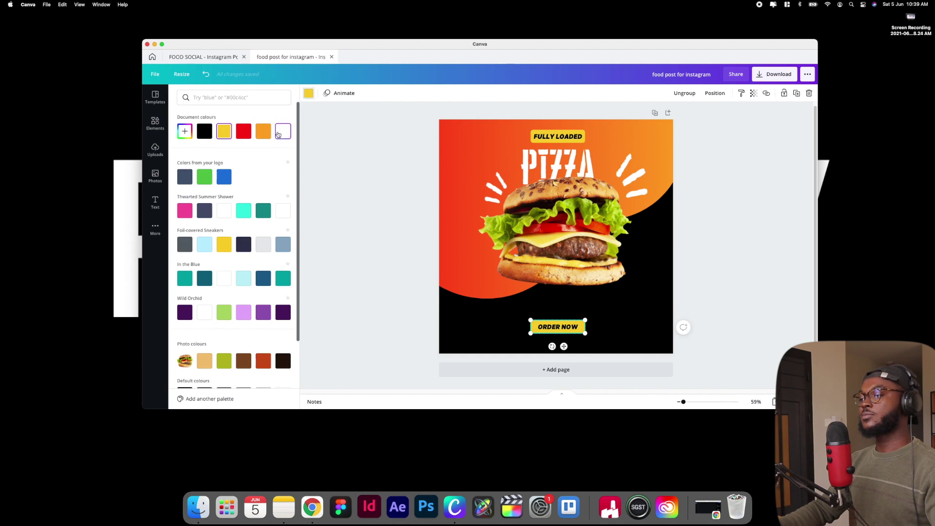
pyautogui.click(278, 134)
pyautogui.press('Escape')
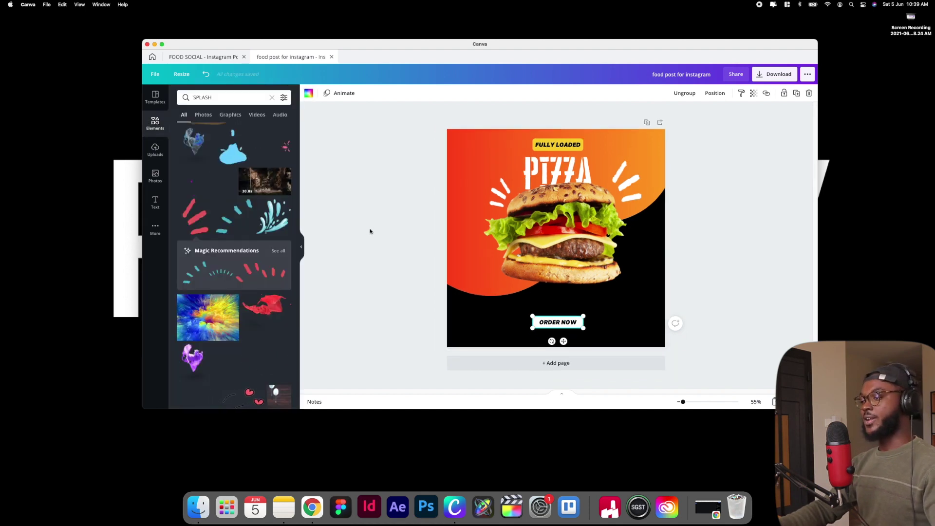
pyautogui.click(561, 325)
pyautogui.moveTo(561, 325); pyautogui.dragTo(561, 325)
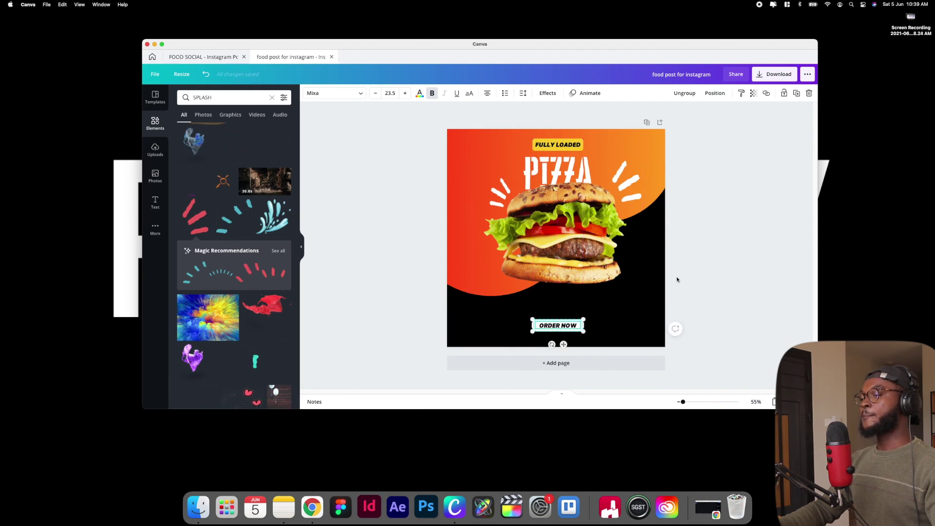
pyautogui.click(713, 264)
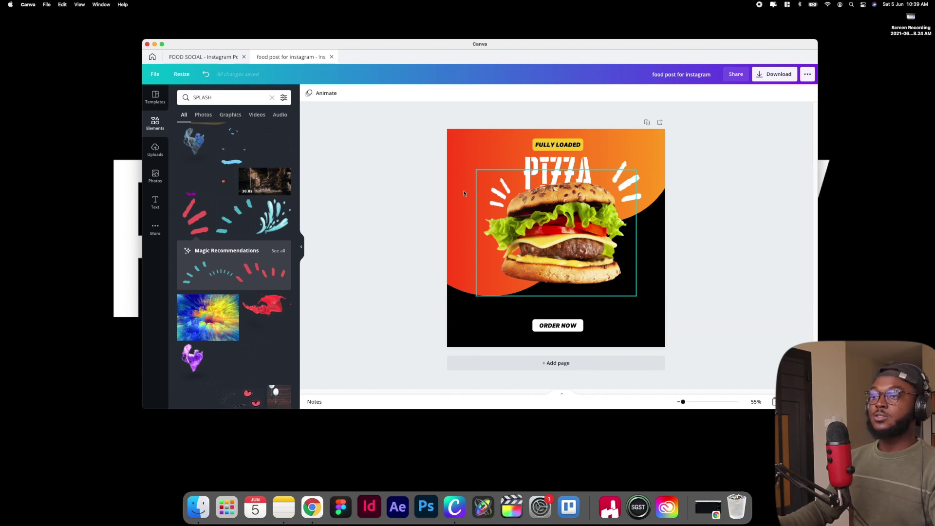
# Replace the SPLASH query with an elements search for Facebook graphics
pyautogui.click(273, 97)
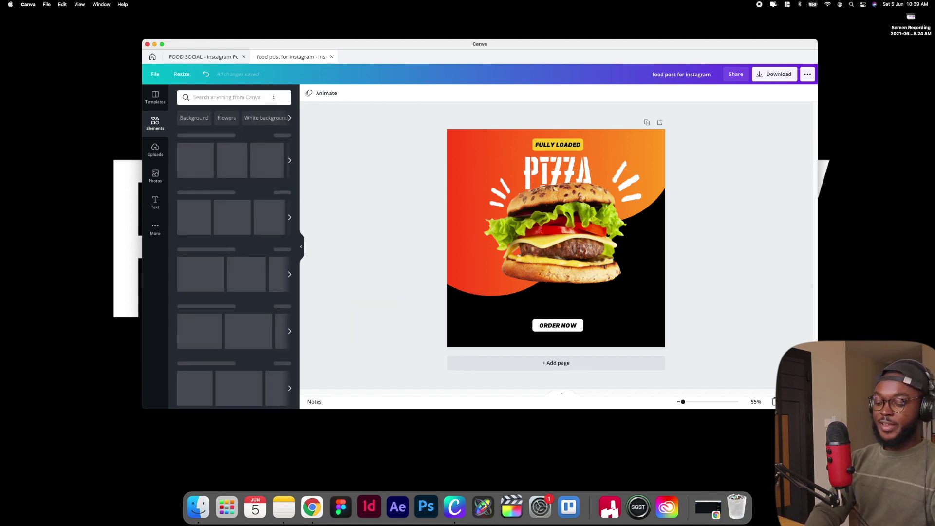
pyautogui.write('H')
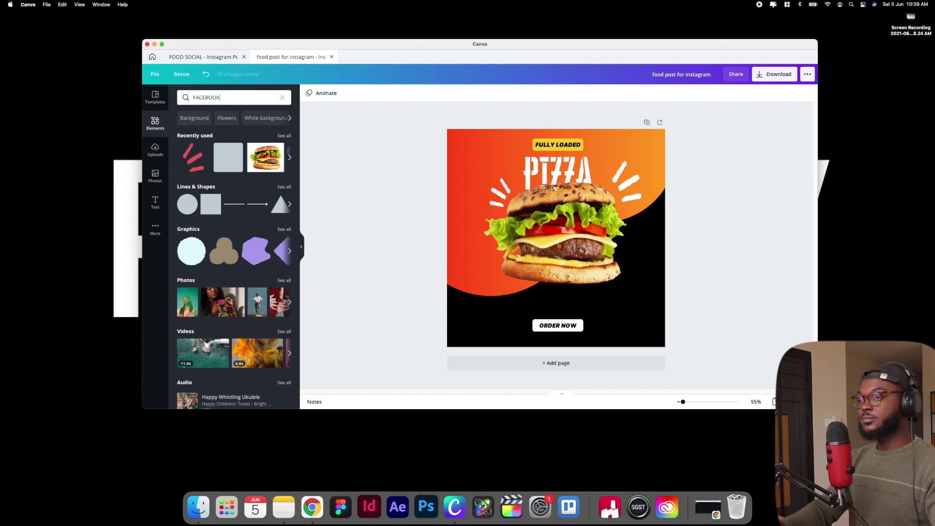
pyautogui.write('ACEBOOK')
pyautogui.press('Return')
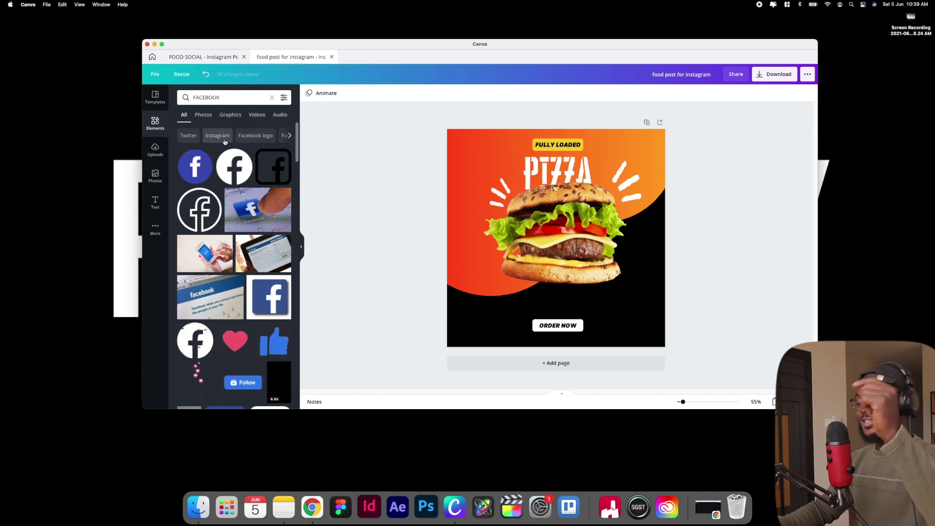
# Add a Facebook logo, make it white, and shrink it to 48×48 at the bottom right
pyautogui.click(233, 166)
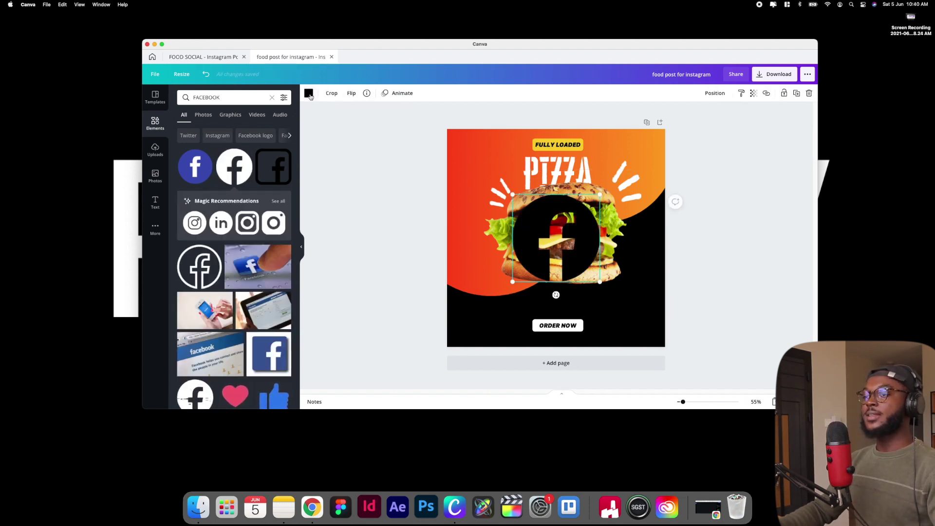
pyautogui.click(308, 93)
pyautogui.click(282, 131)
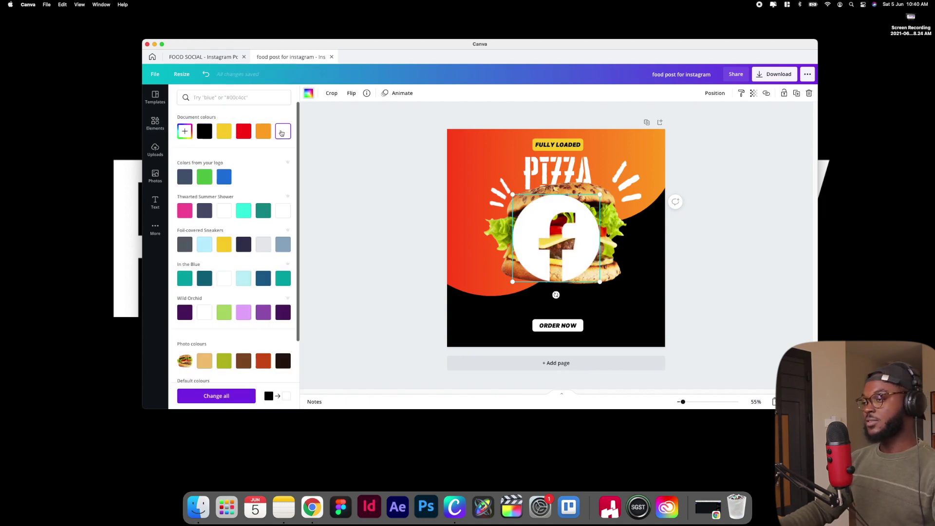
pyautogui.moveTo(528, 218); pyautogui.dragTo(599, 275)
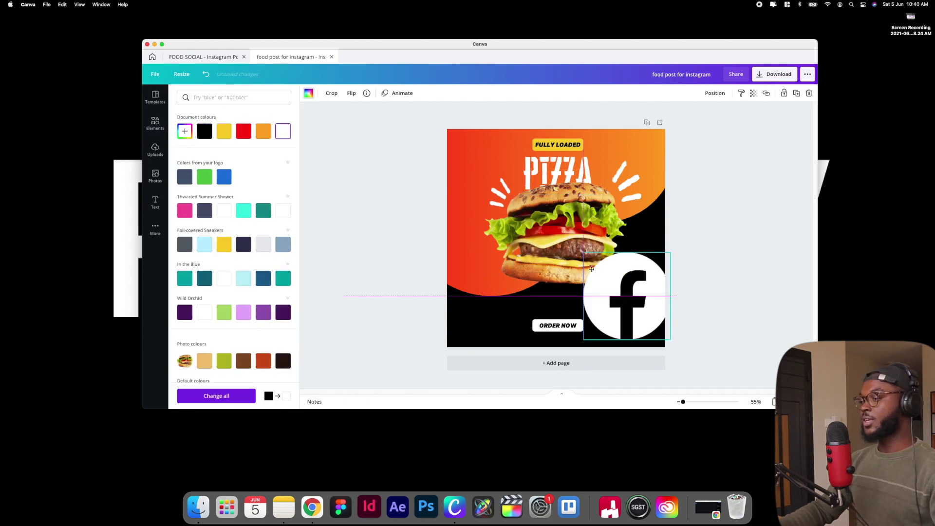
pyautogui.moveTo(671, 252); pyautogui.dragTo(628, 314)
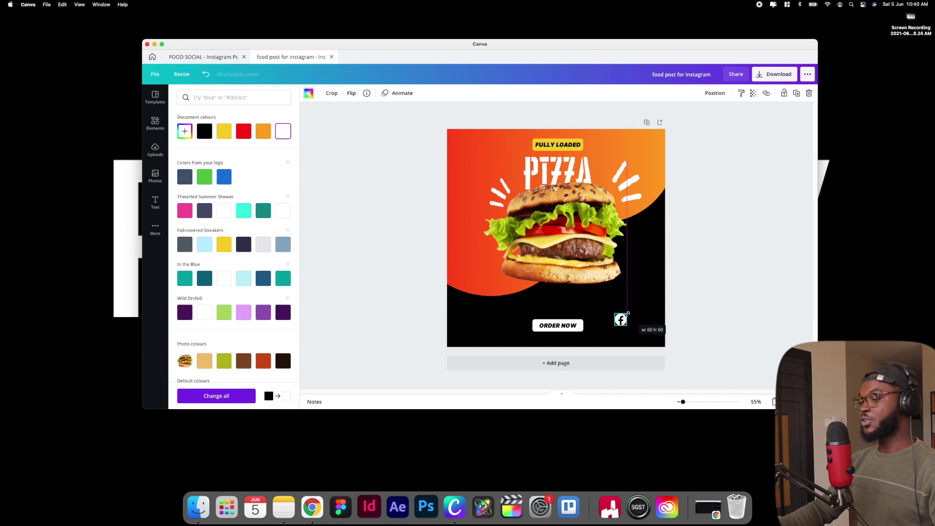
pyautogui.moveTo(625, 315); pyautogui.dragTo(618, 328)
pyautogui.click(655, 308)
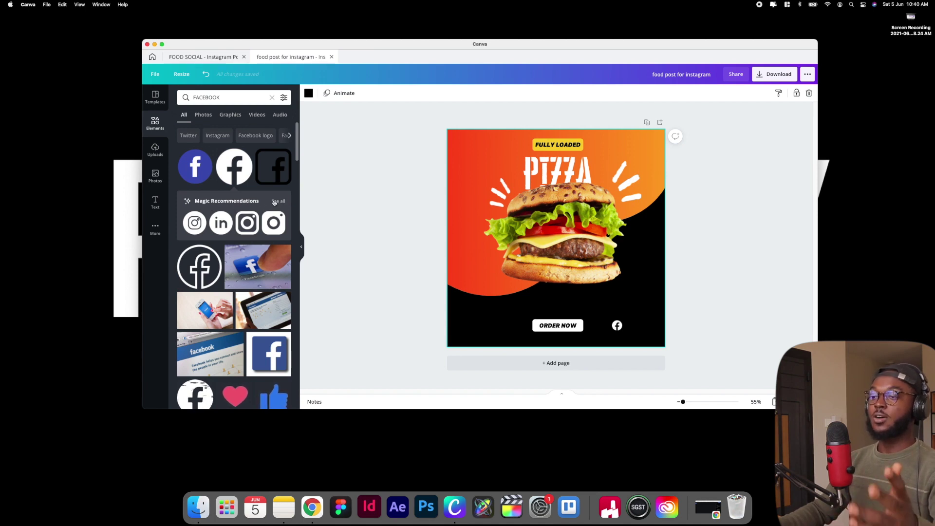
pyautogui.click(270, 201)
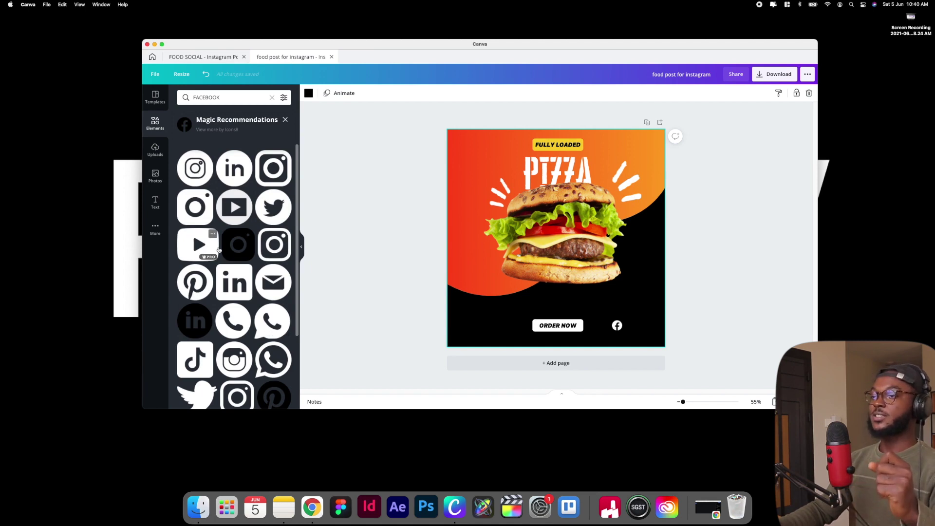
# Add a white Instagram icon beside Facebook and drop a WhatsApp icon at the lower right
pyautogui.click(193, 168)
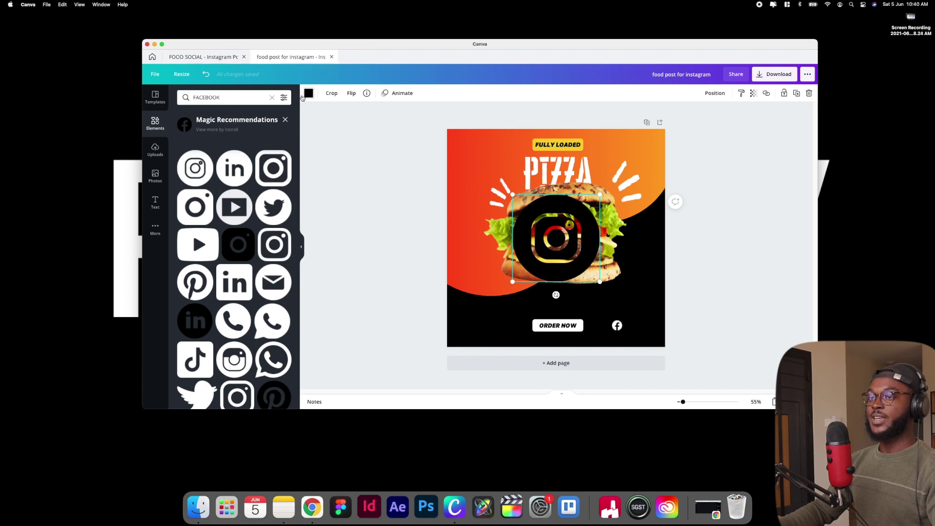
pyautogui.click(308, 94)
pyautogui.click(283, 132)
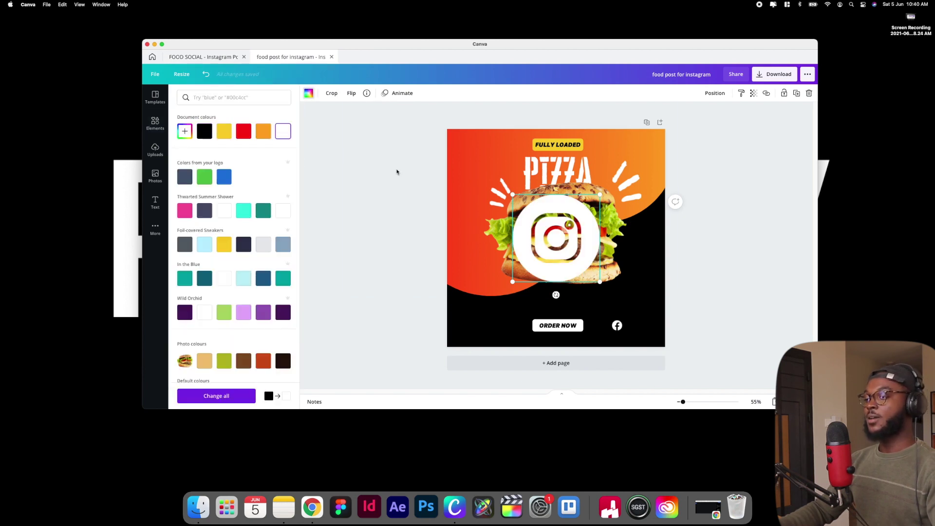
pyautogui.moveTo(511, 193); pyautogui.dragTo(631, 326)
pyautogui.click(502, 326)
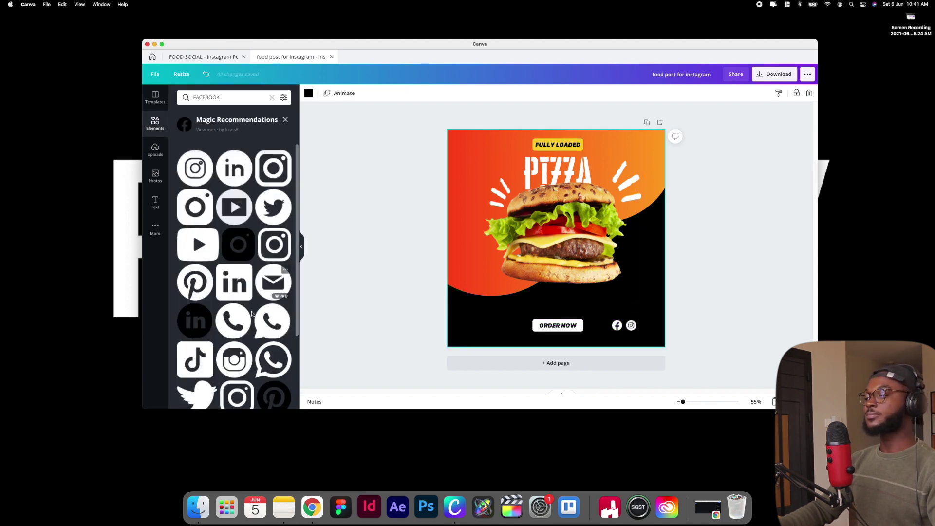
pyautogui.moveTo(273, 322); pyautogui.dragTo(623, 286)
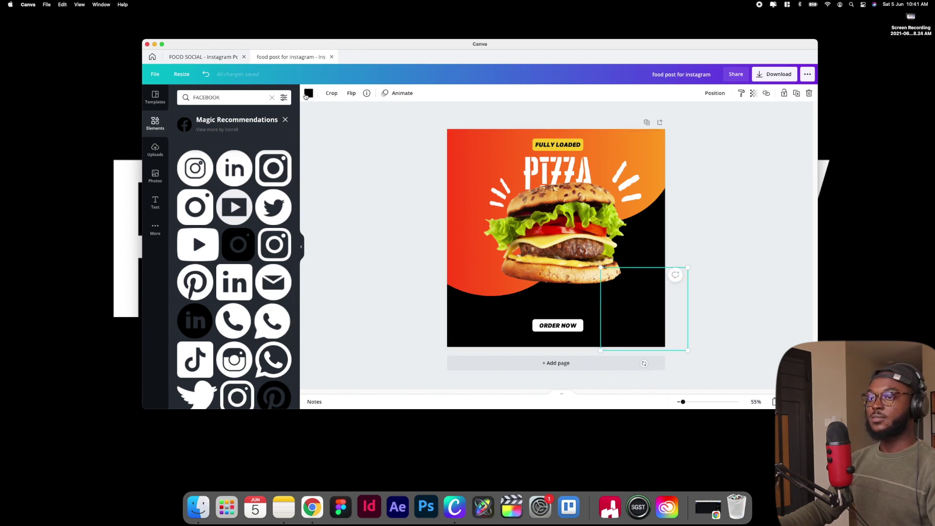
# Make the WhatsApp icon white, shrink it and place it beside the Instagram icon
pyautogui.click(307, 93)
pyautogui.click(283, 131)
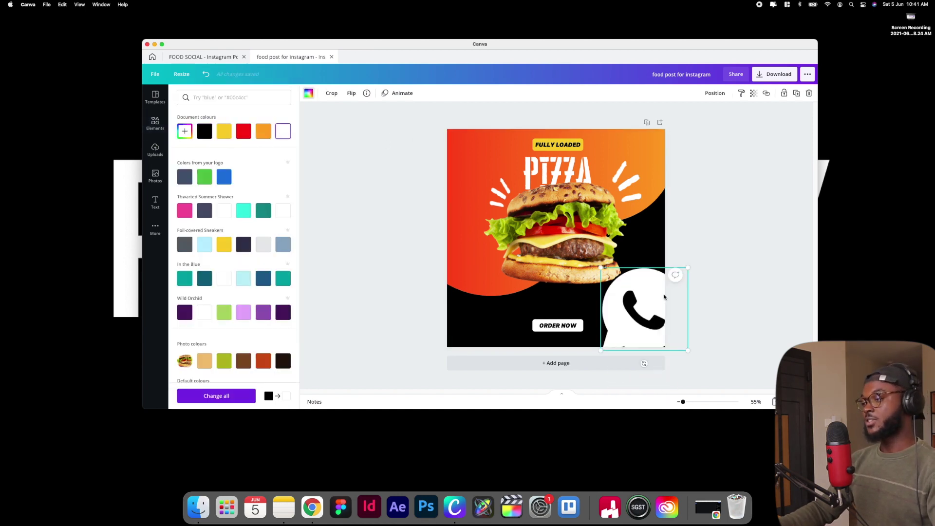
pyautogui.moveTo(678, 273); pyautogui.dragTo(648, 324)
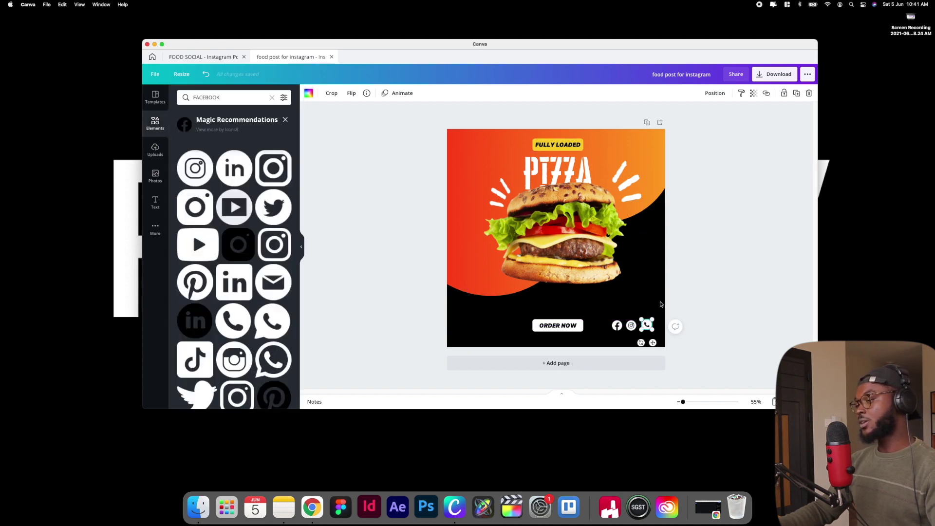
pyautogui.click(631, 325)
pyautogui.click(646, 323)
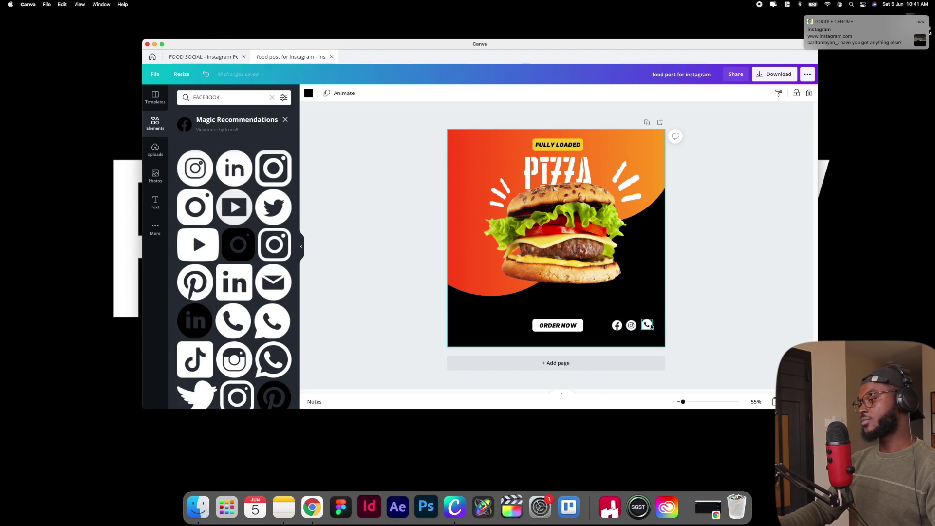
# Zoom in and resize the WhatsApp icon to 48 × 46 to match the others
pyautogui.scroll(5, 651, 320)
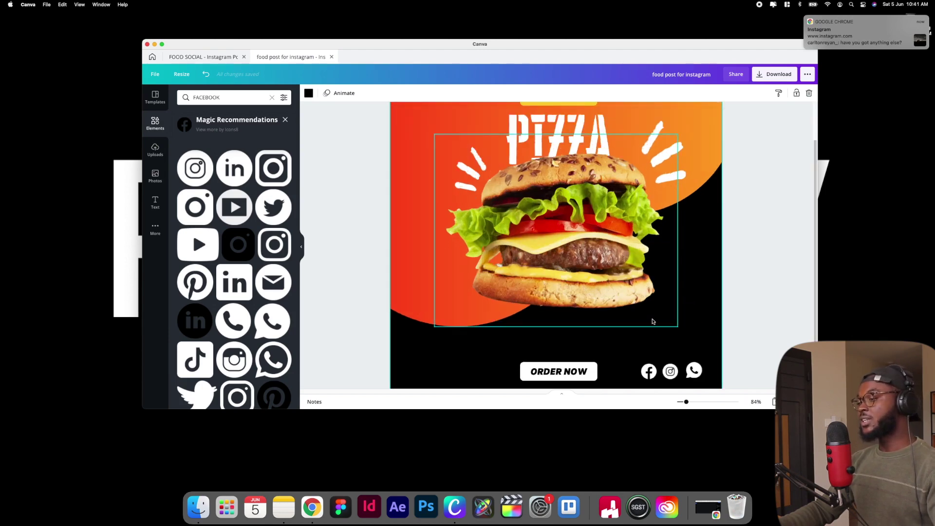
pyautogui.scroll(5, 717, 343)
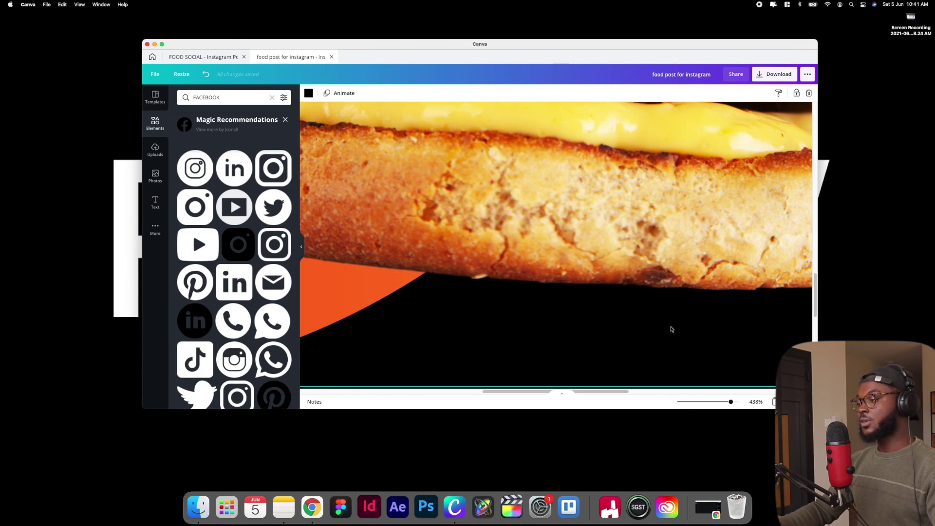
pyautogui.hscroll(10, 671, 329)
pyautogui.scroll(-3, 671, 329)
pyautogui.hscroll(5, 669, 328)
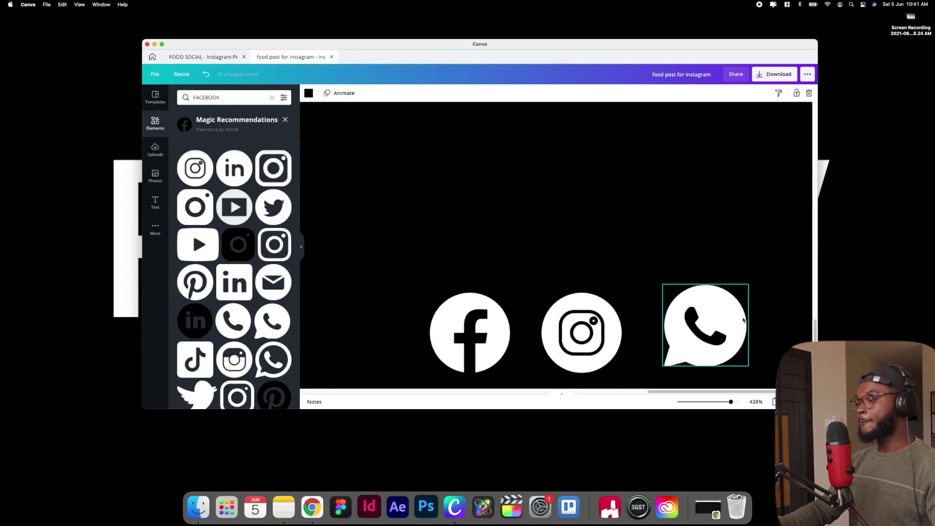
pyautogui.click(715, 324)
pyautogui.moveTo(745, 284); pyautogui.dragTo(734, 290)
pyautogui.click(764, 278)
# Select the Facebook, Instagram and WhatsApp icons together and scale the group down
pyautogui.scroll(-5, 747, 305)
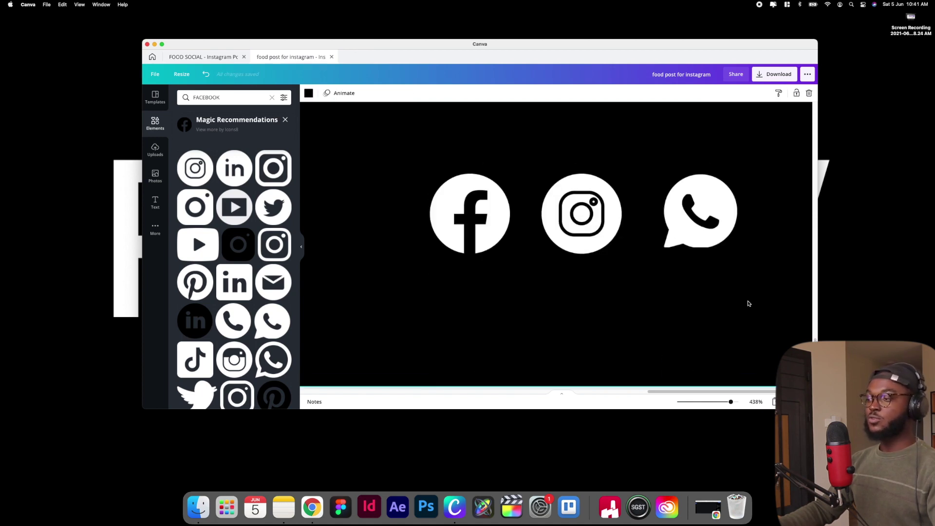
pyautogui.scroll(-5, 750, 292)
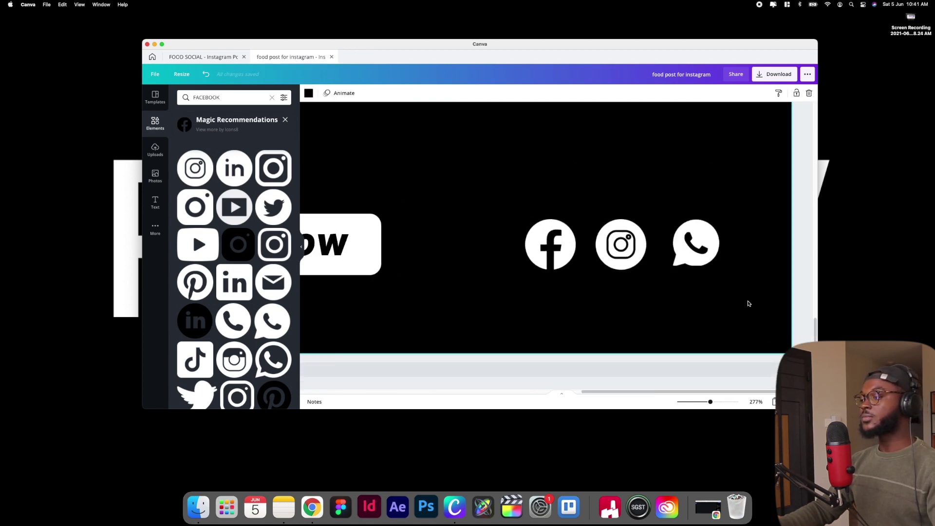
pyautogui.moveTo(751, 230); pyautogui.dragTo(550, 305)
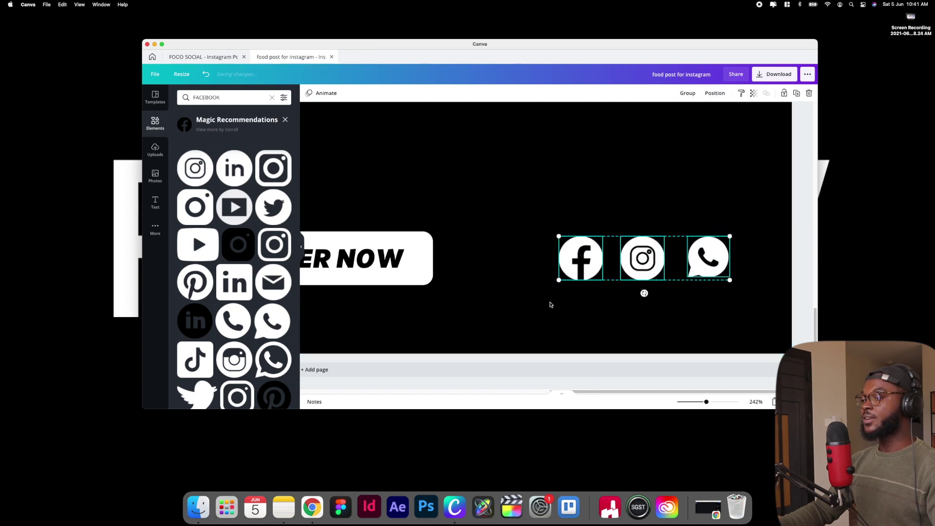
pyautogui.moveTo(560, 235); pyautogui.dragTo(664, 262)
pyautogui.scroll(-2, 662, 262)
pyautogui.scroll(-8, 661, 262)
pyautogui.scroll(4, 662, 262)
pyautogui.click(691, 301)
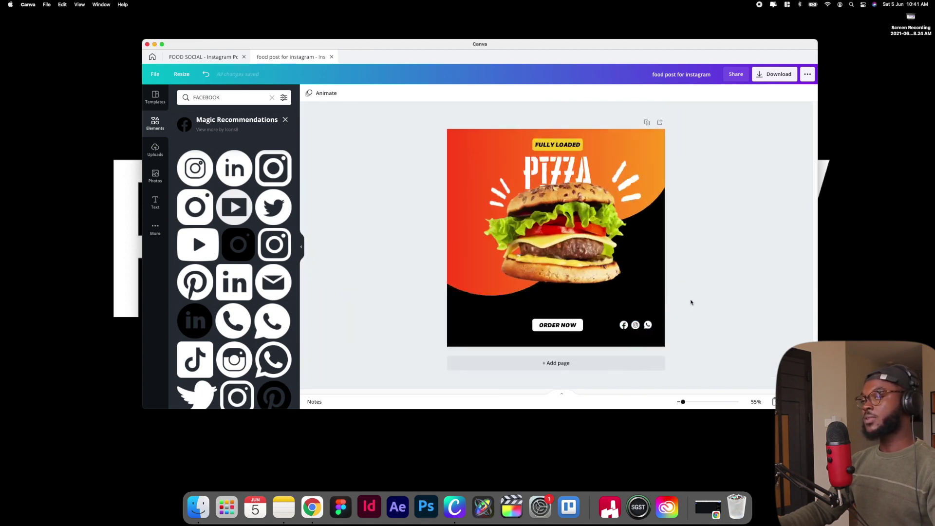
pyautogui.click(192, 57)
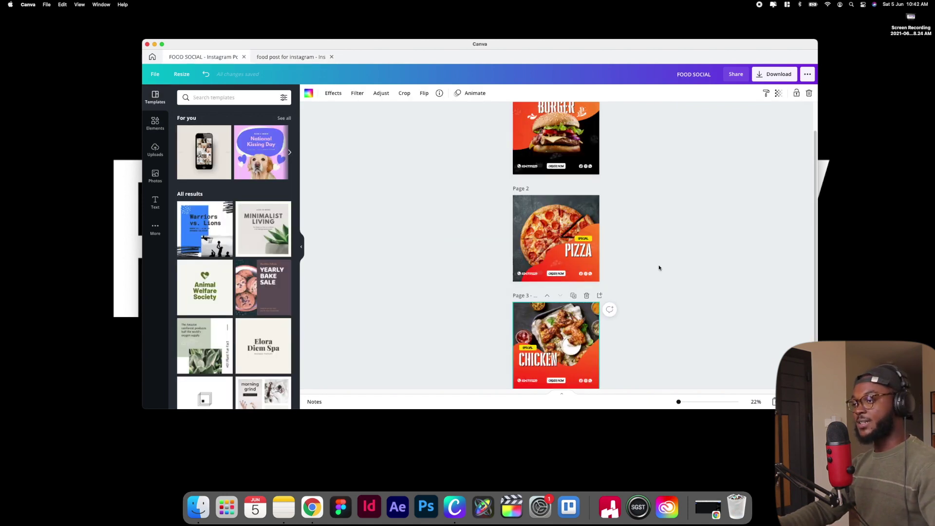
pyautogui.scroll(1, 658, 267)
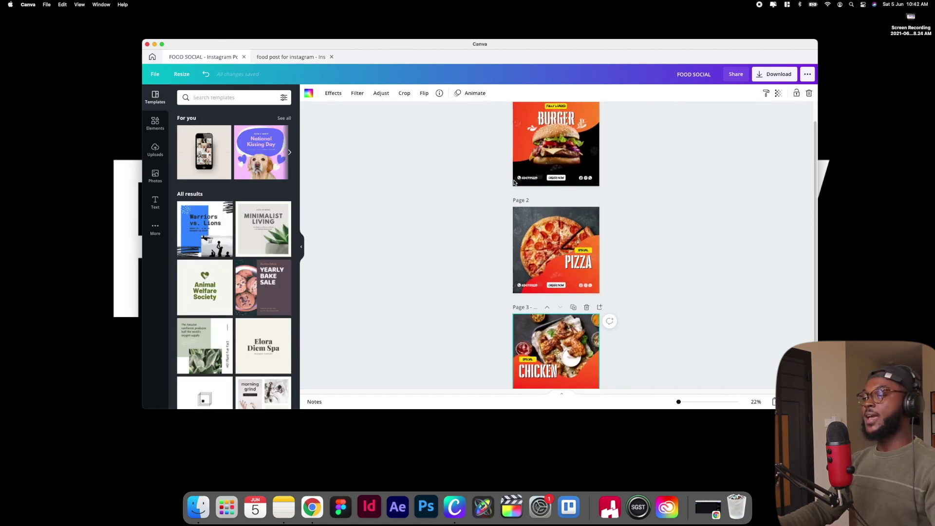
pyautogui.click(271, 58)
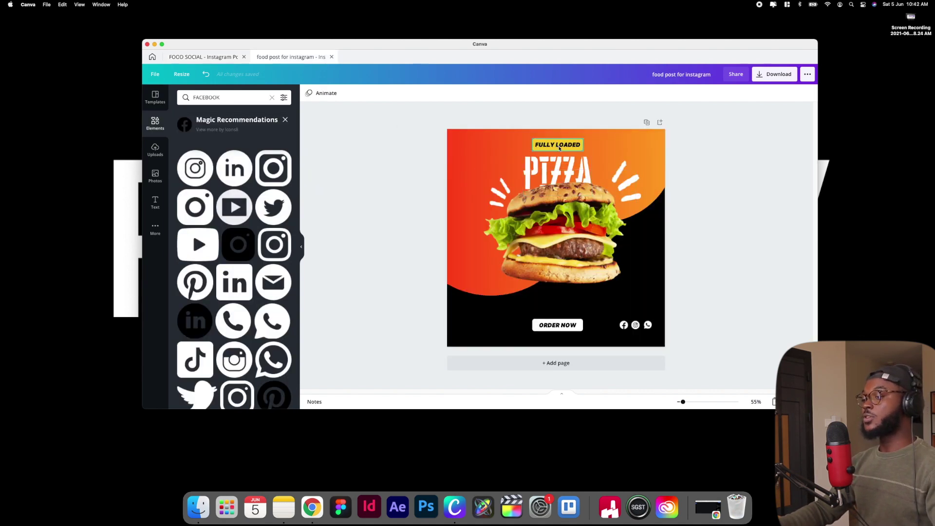
# Copy the ORDER NOW button to its left, ungroup it and delete the copy's white pill
pyautogui.click(559, 327)
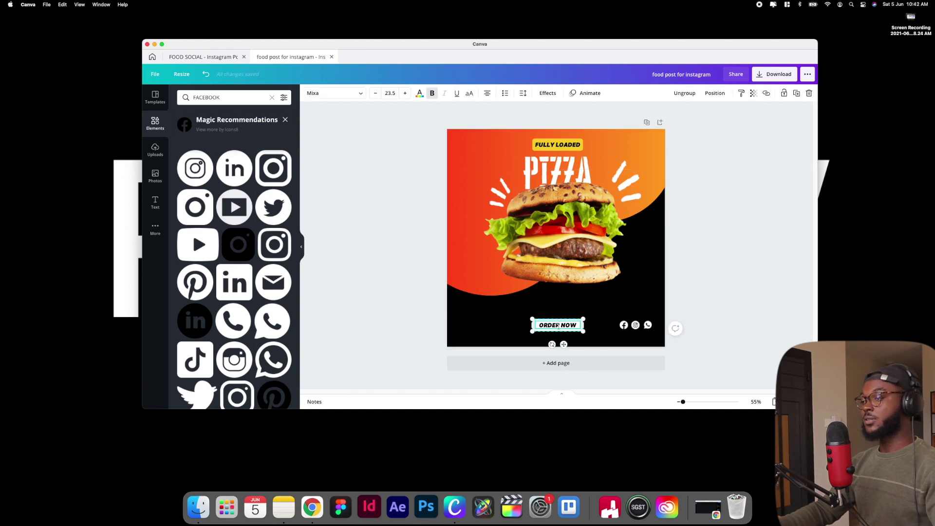
pyautogui.click(504, 322)
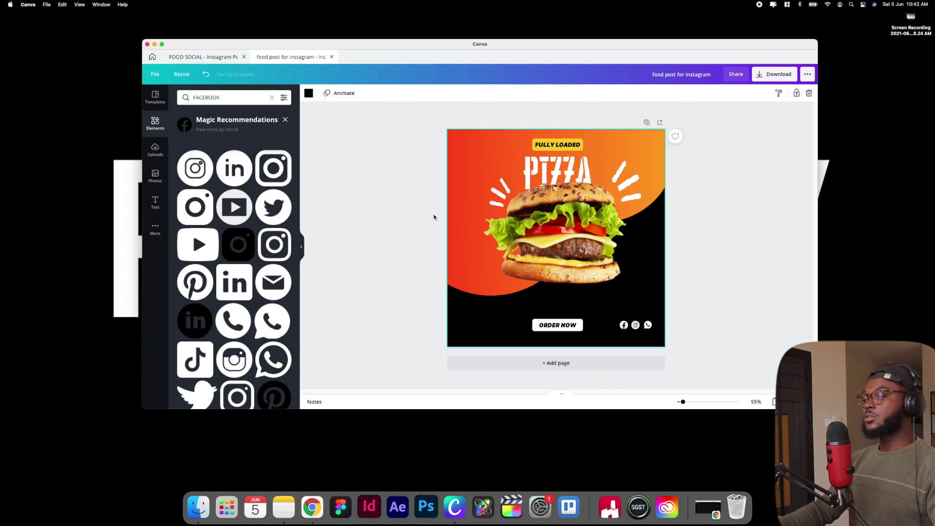
pyautogui.click(550, 327)
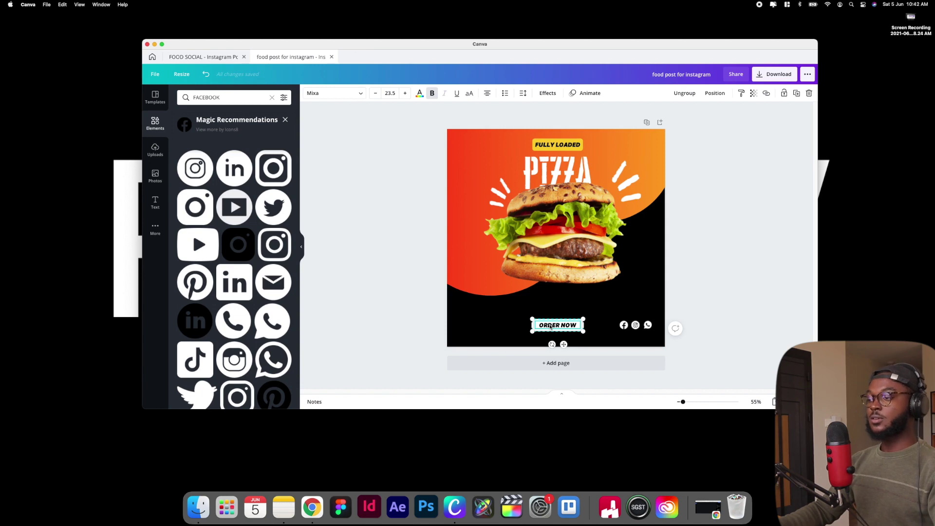
pyautogui.moveTo(550, 326); pyautogui.dragTo(490, 328)
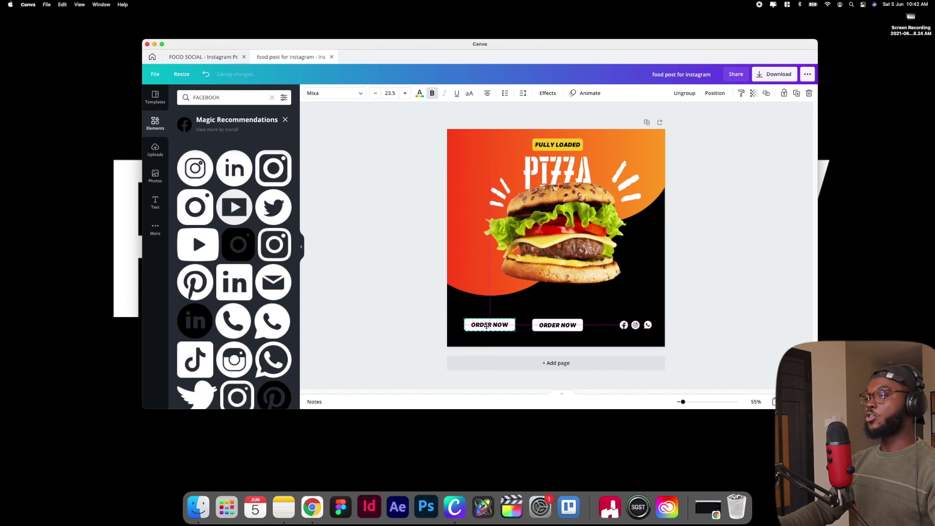
pyautogui.click(686, 92)
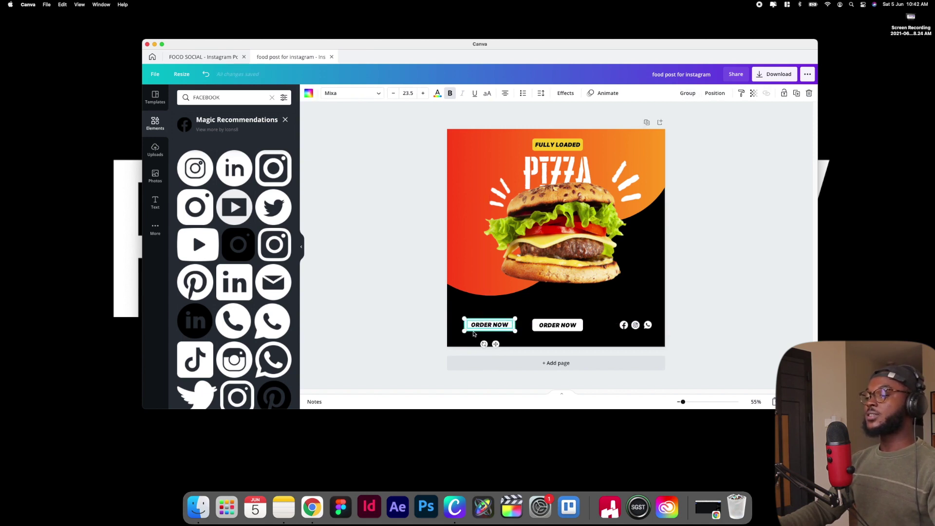
pyautogui.press('Escape')
pyautogui.click(465, 328)
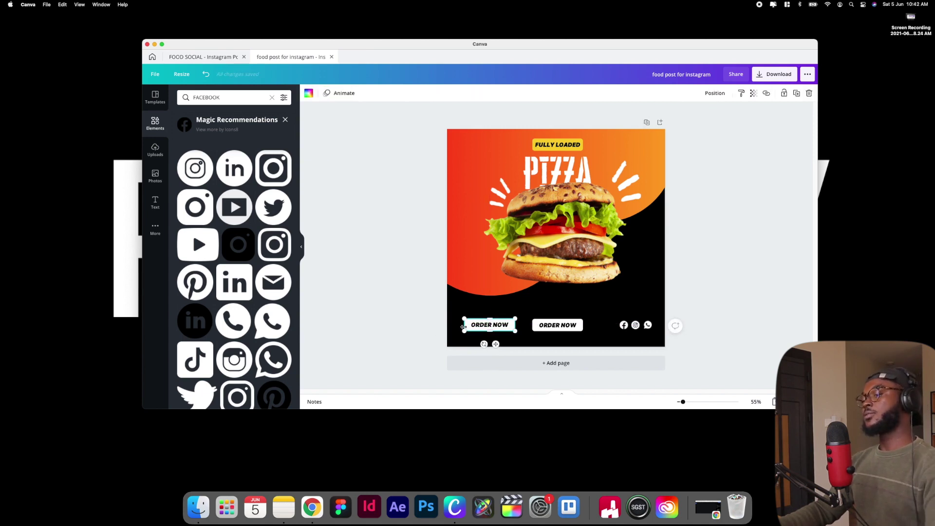
pyautogui.press('Delete')
# Make the copied text white, replace it with the contact phone number and nudge it into place
pyautogui.click(470, 326)
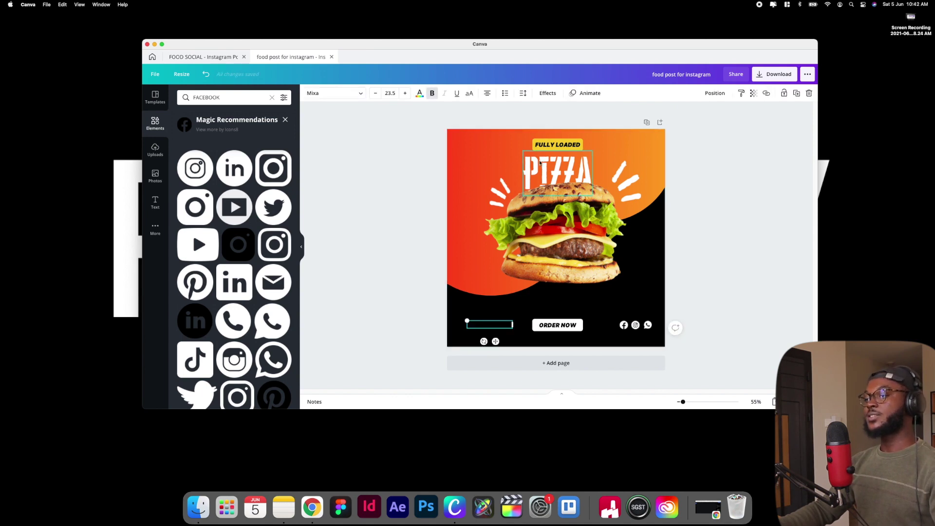
pyautogui.click(419, 93)
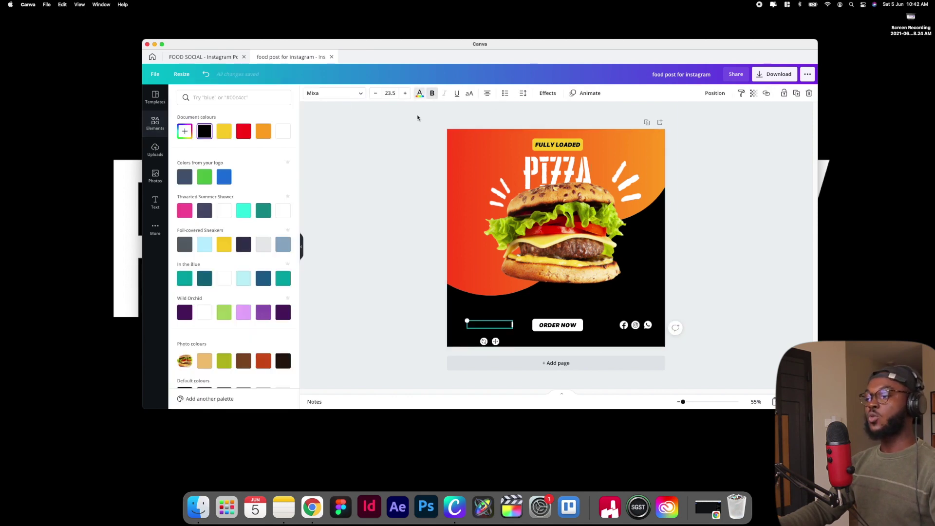
pyautogui.click(283, 131)
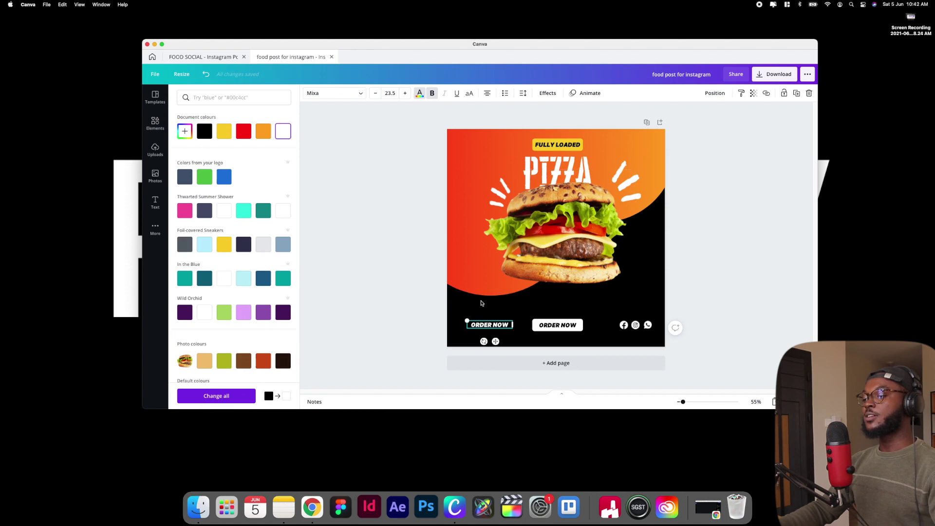
pyautogui.tripleClick(490, 324)
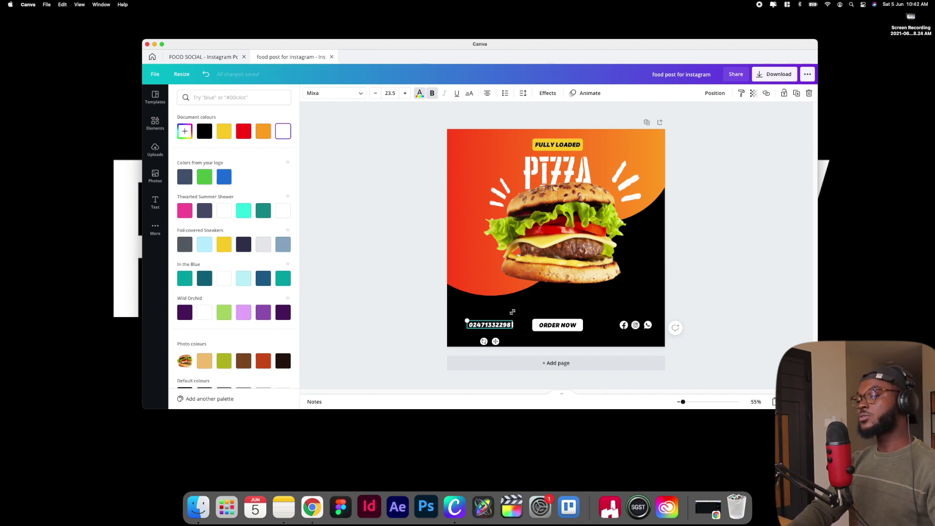
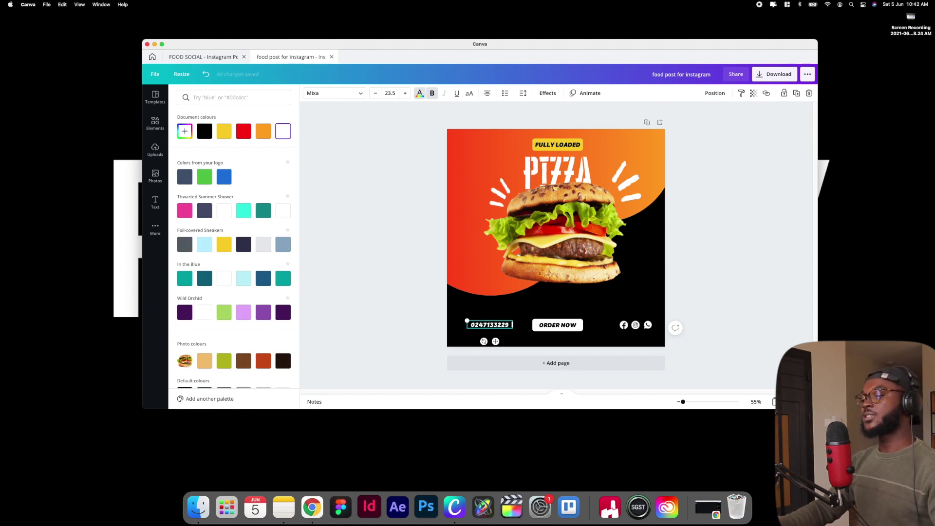
pyautogui.press('Escape')
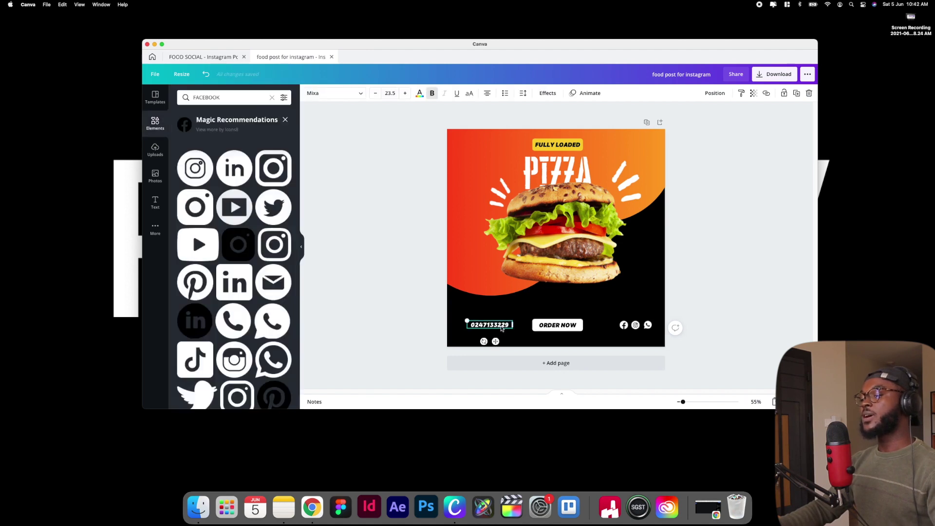
pyautogui.moveTo(496, 341); pyautogui.dragTo(496, 345)
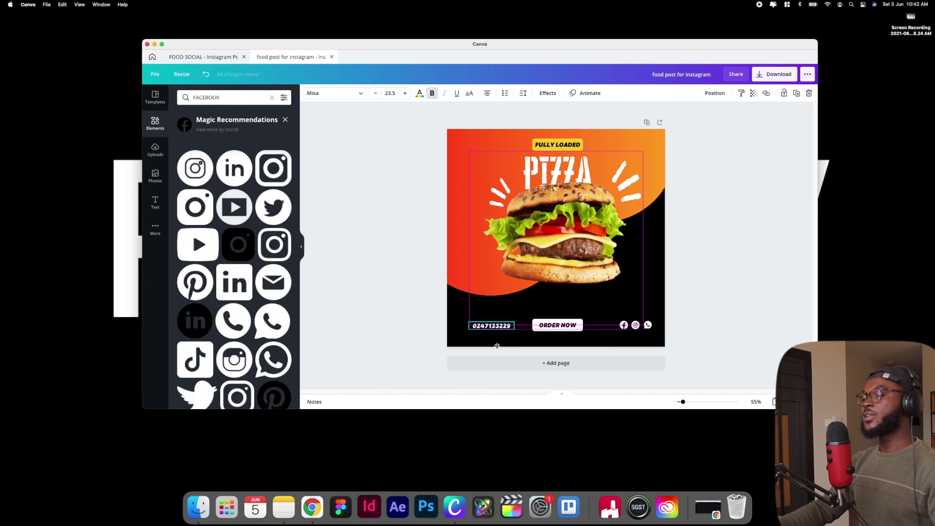
pyautogui.click(560, 362)
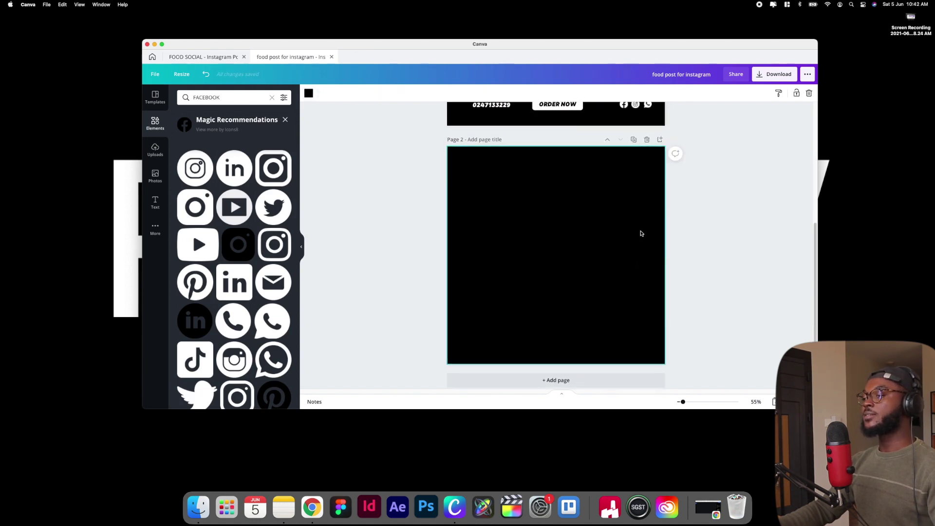
pyautogui.click(646, 140)
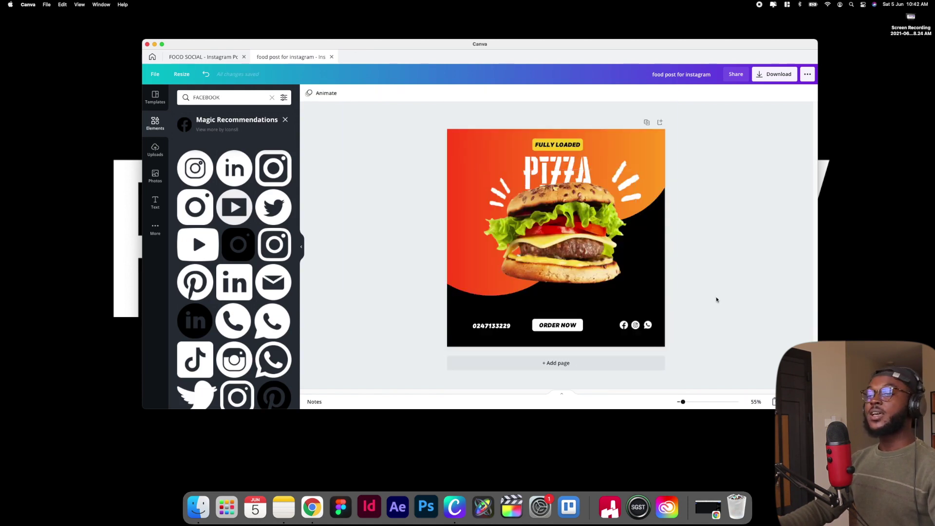
# Add the phone icon from the Elements results and make it white
pyautogui.scroll(-3, 229, 265)
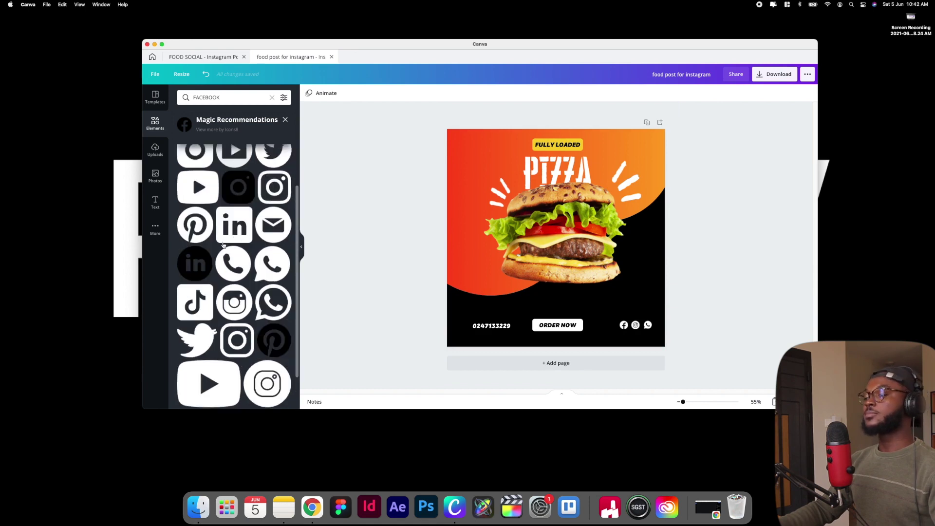
pyautogui.click(228, 266)
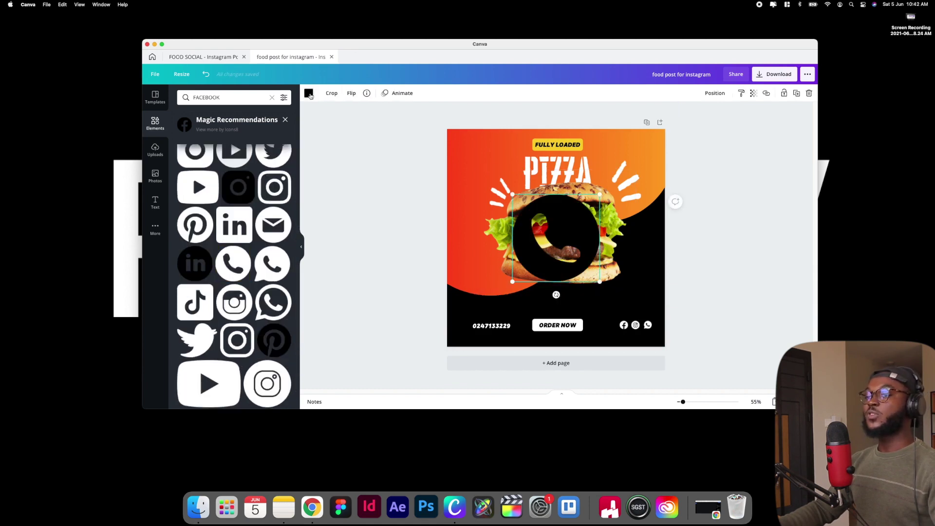
pyautogui.click(309, 93)
pyautogui.click(282, 131)
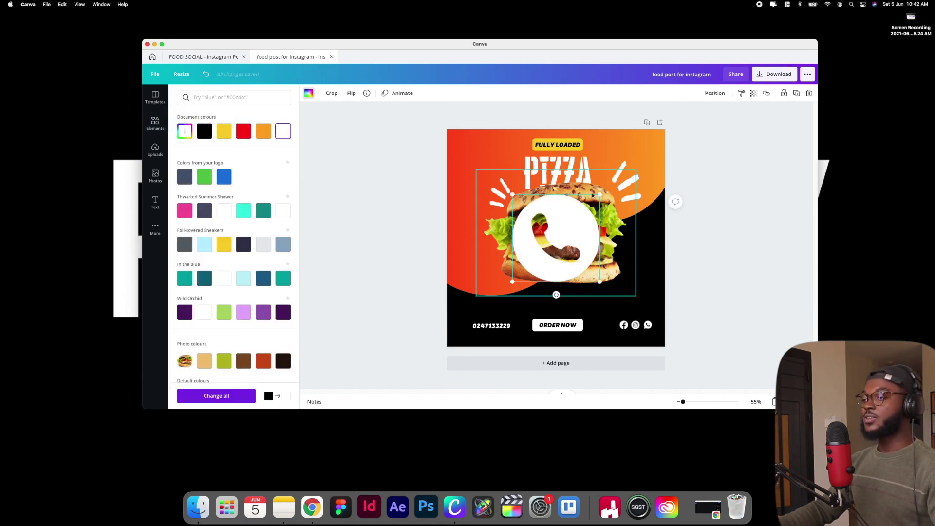
pyautogui.moveTo(602, 195); pyautogui.dragTo(463, 323)
# Resize the phone icon to 25 × 25 and place it beside the phone number
pyautogui.scroll(10, 462, 322)
pyautogui.scroll(-5, 463, 326)
pyautogui.hscroll(-5, 463, 325)
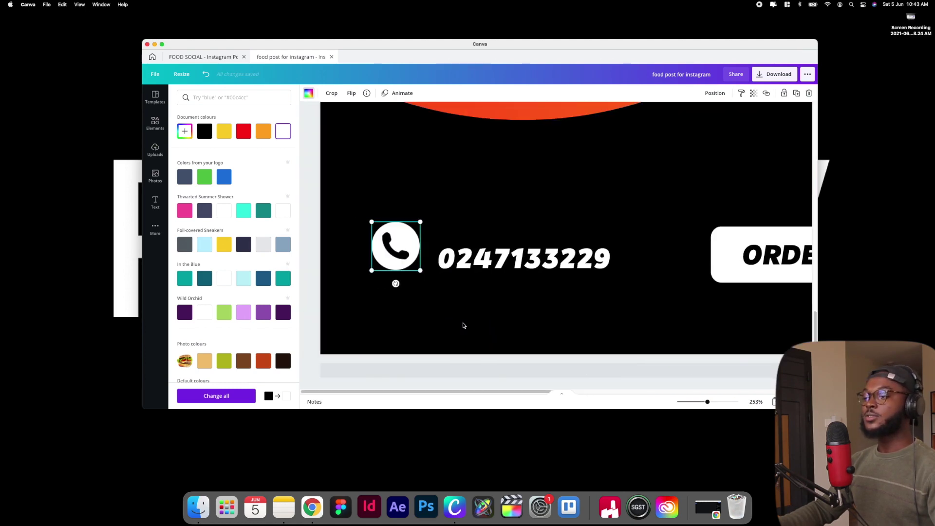
pyautogui.moveTo(417, 222); pyautogui.dragTo(394, 249)
pyautogui.moveTo(383, 283); pyautogui.dragTo(420, 252)
pyautogui.press('super+alt+0')
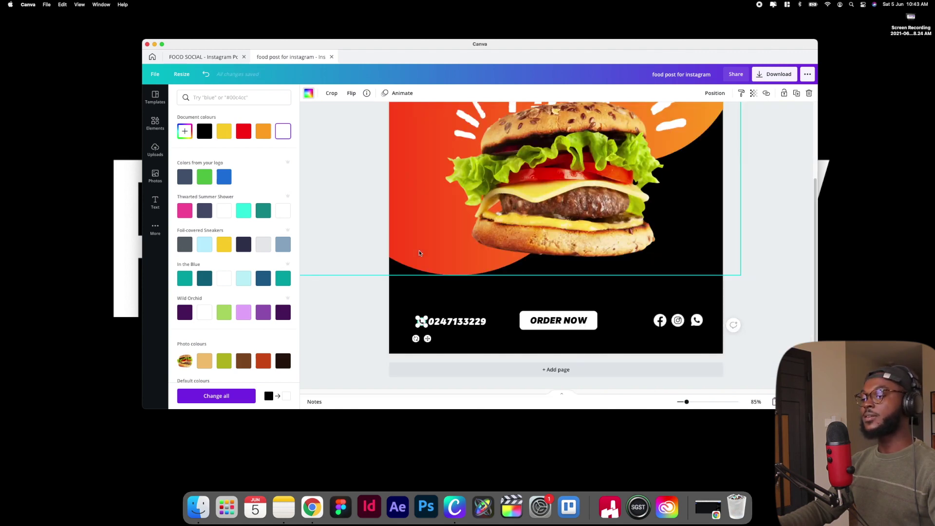
pyautogui.click(363, 284)
# Replace the FACEBOOK search in Elements with a search for 'FOOD BACKGROUND'
pyautogui.click(363, 283)
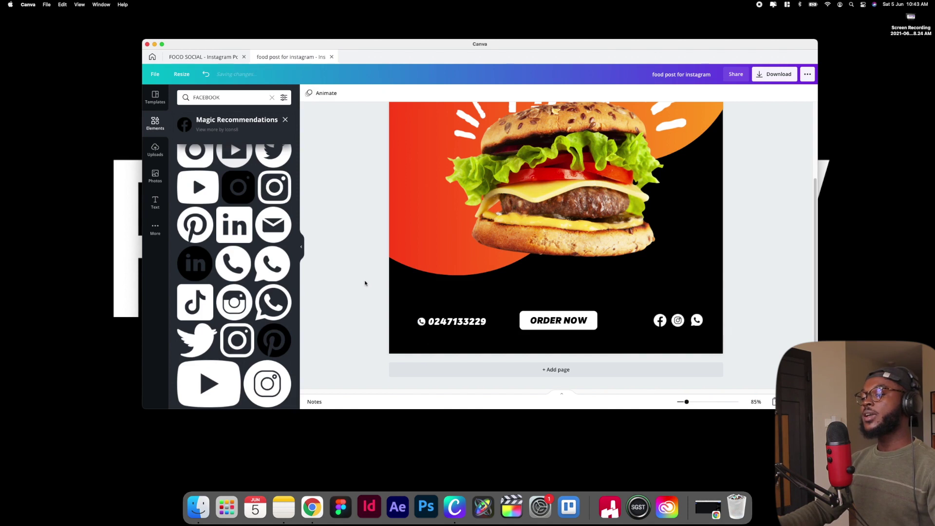
pyautogui.scroll(-1, 397, 316)
pyautogui.scroll(-5, 397, 316)
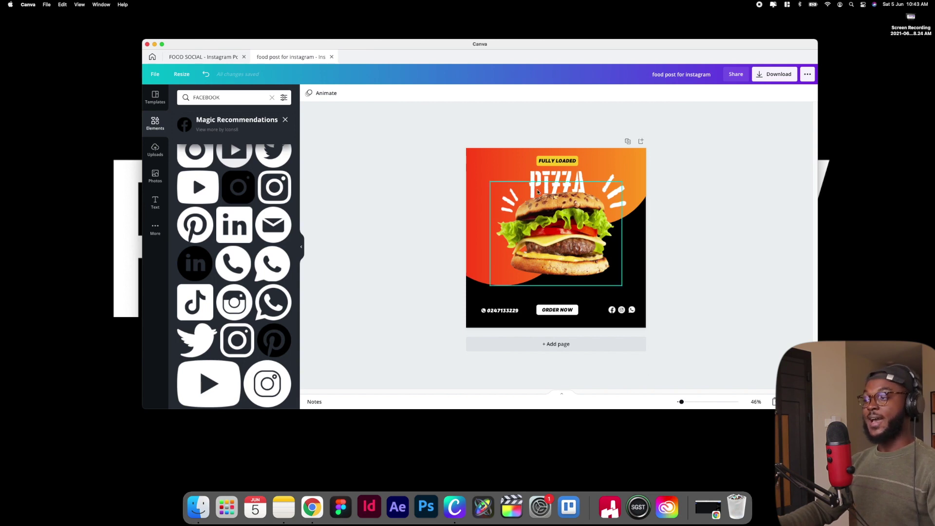
pyautogui.click(271, 98)
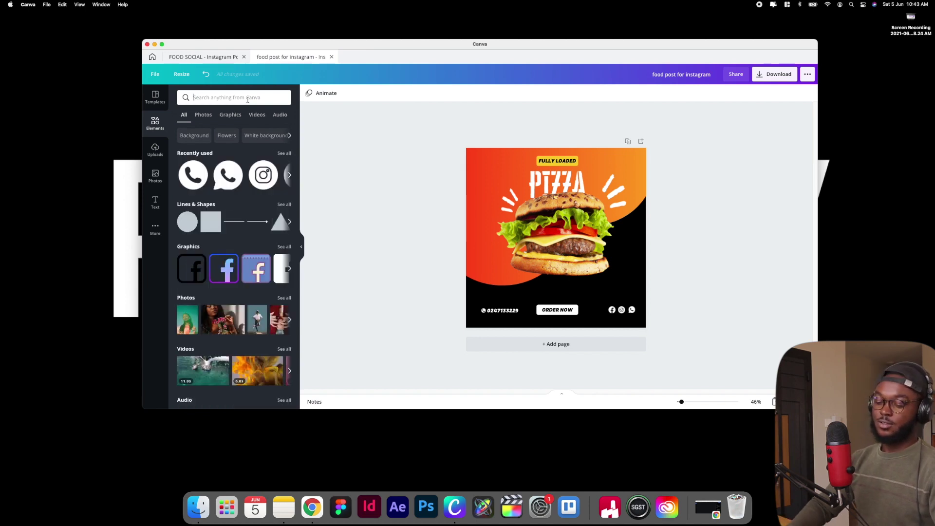
pyautogui.write('FOOD BAC')
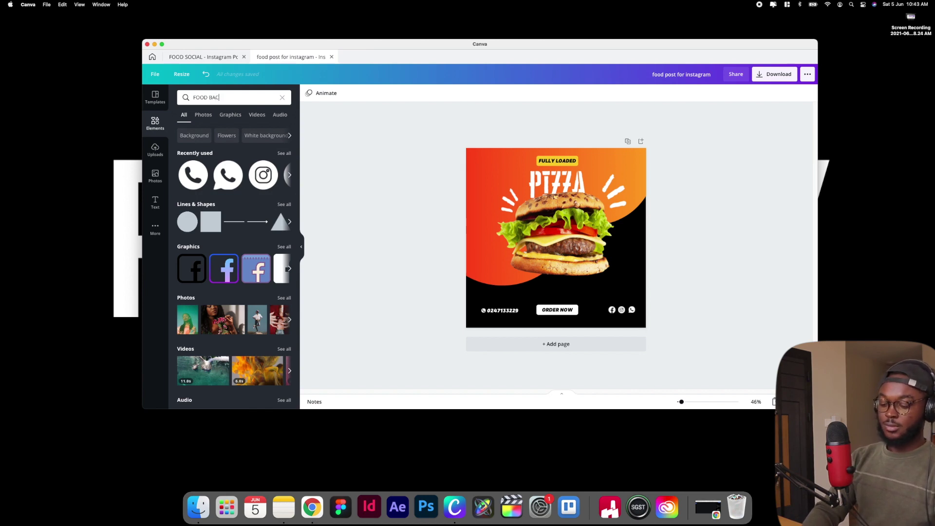
pyautogui.write('ROUND')
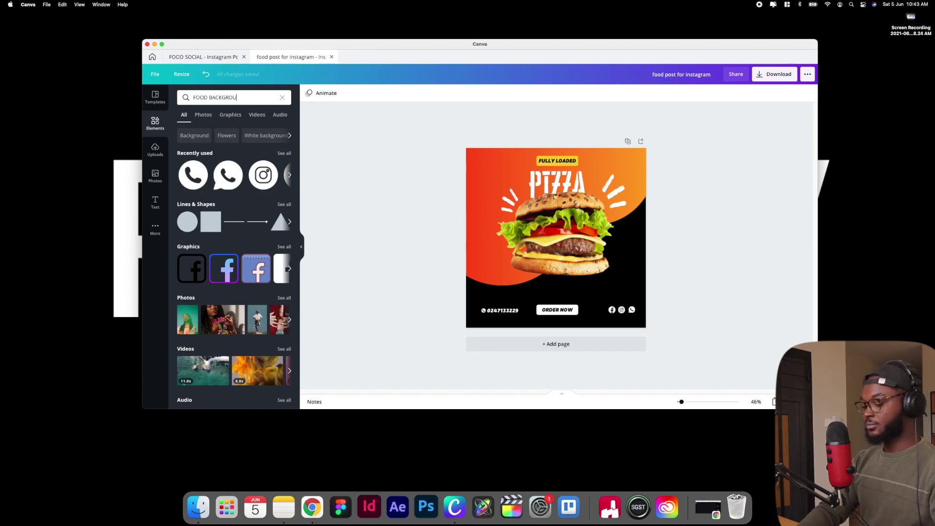
pyautogui.press('Return')
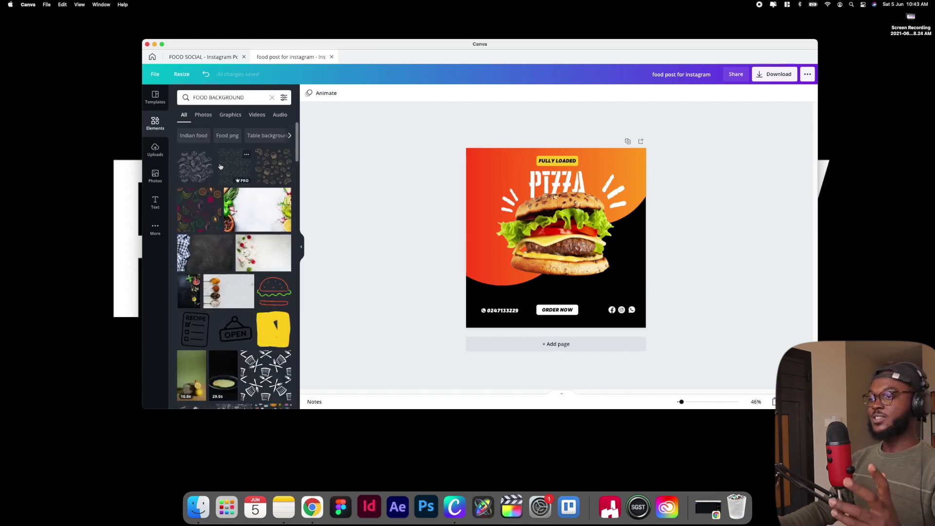
# Add the third doodle pattern, enlarge it to cover the whole page and make it white
pyautogui.click(277, 168)
pyautogui.moveTo(553, 244); pyautogui.dragTo(500, 186)
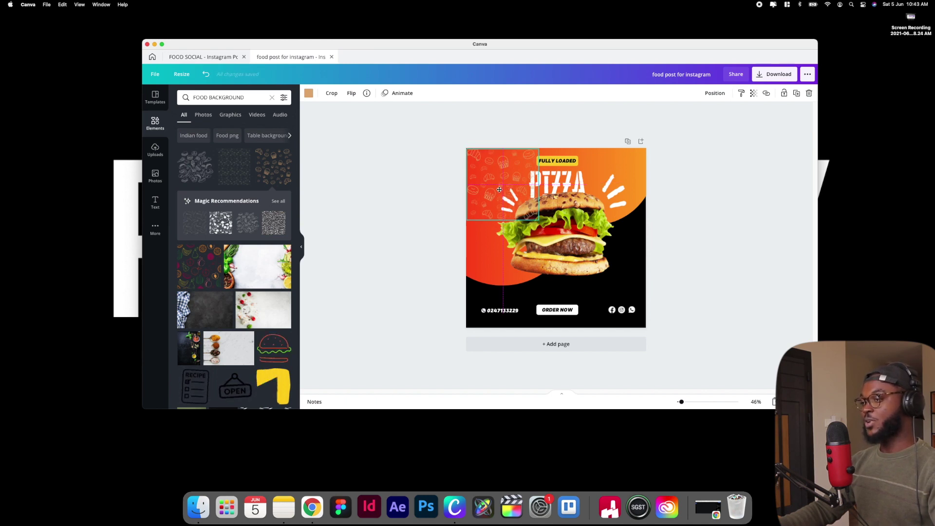
pyautogui.moveTo(538, 219); pyautogui.dragTo(640, 339)
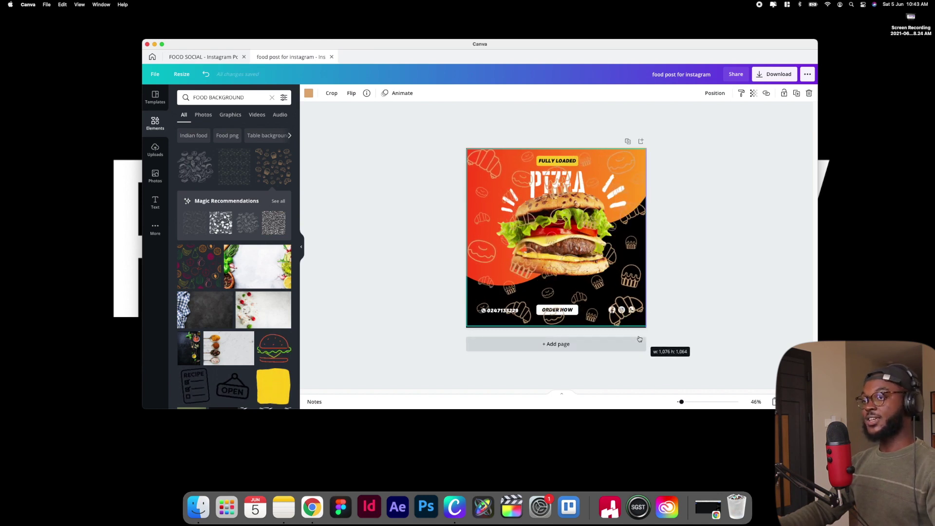
pyautogui.click(309, 93)
pyautogui.click(190, 153)
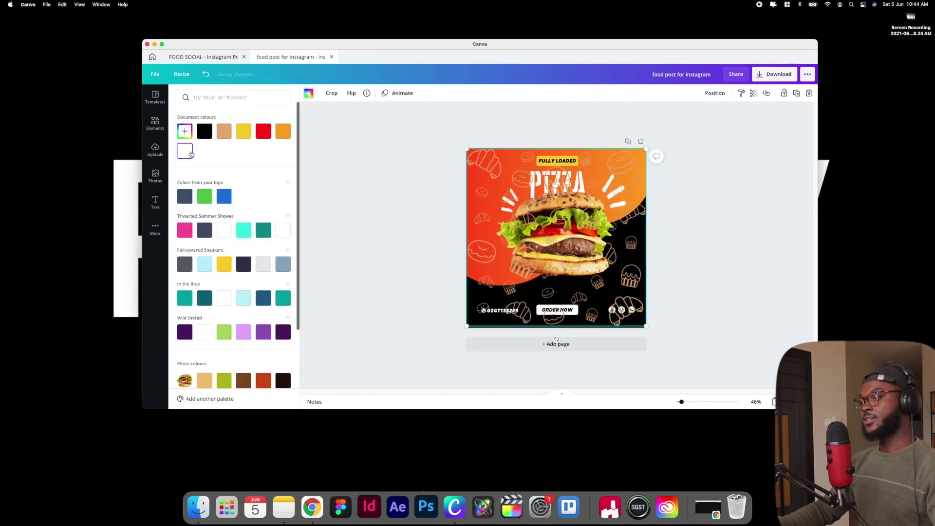
# Layer the pattern just above the background and set its transparency to 15
pyautogui.click(711, 94)
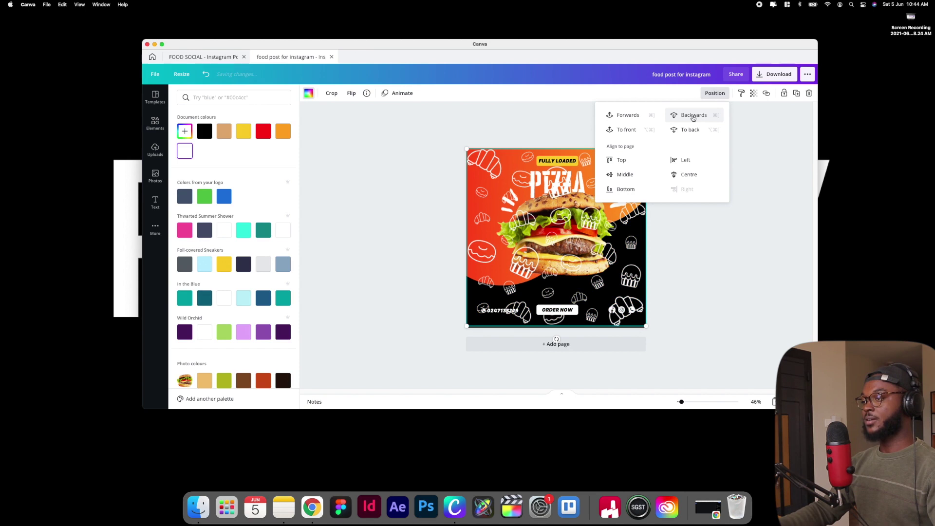
pyautogui.click(692, 118)
pyautogui.click(693, 118)
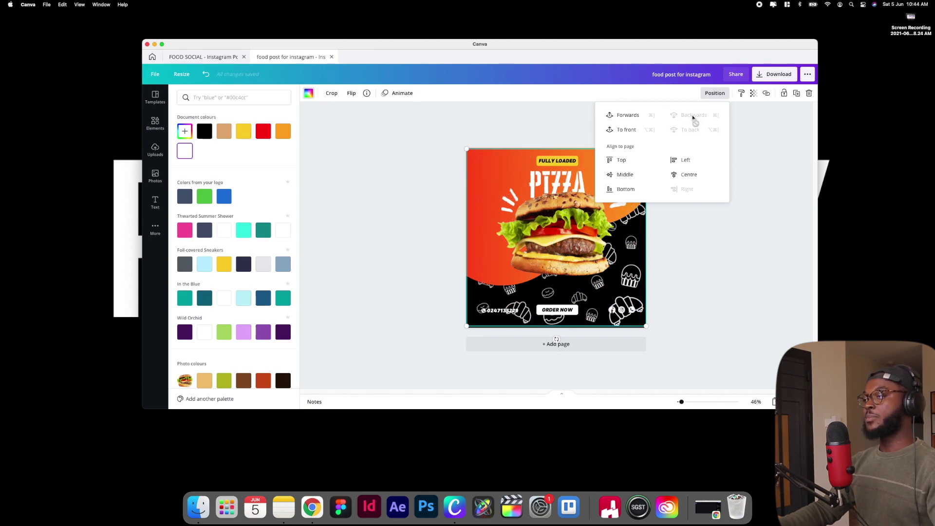
pyautogui.click(617, 118)
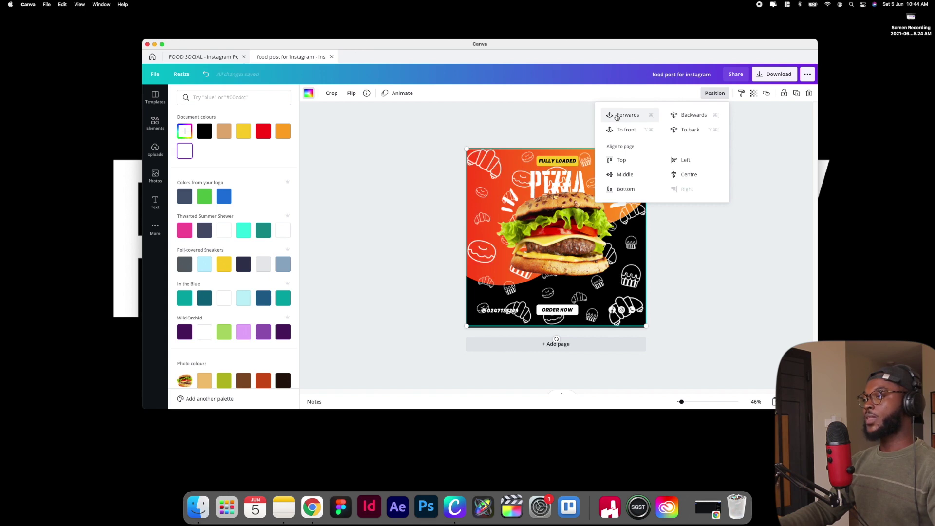
pyautogui.click(753, 93)
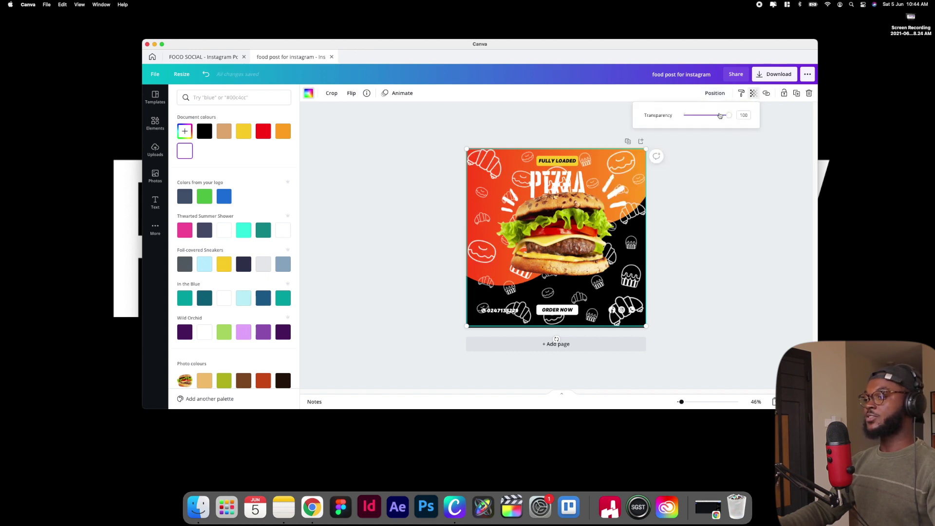
pyautogui.moveTo(723, 117); pyautogui.dragTo(691, 121)
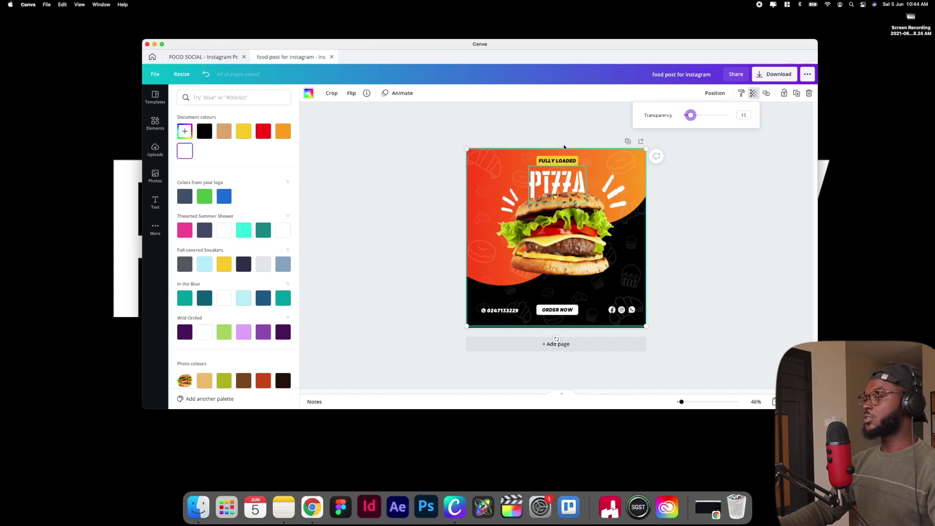
# Apply a Shadow effect to the PIZZA heading with the shadow colour set to black
pyautogui.click(550, 187)
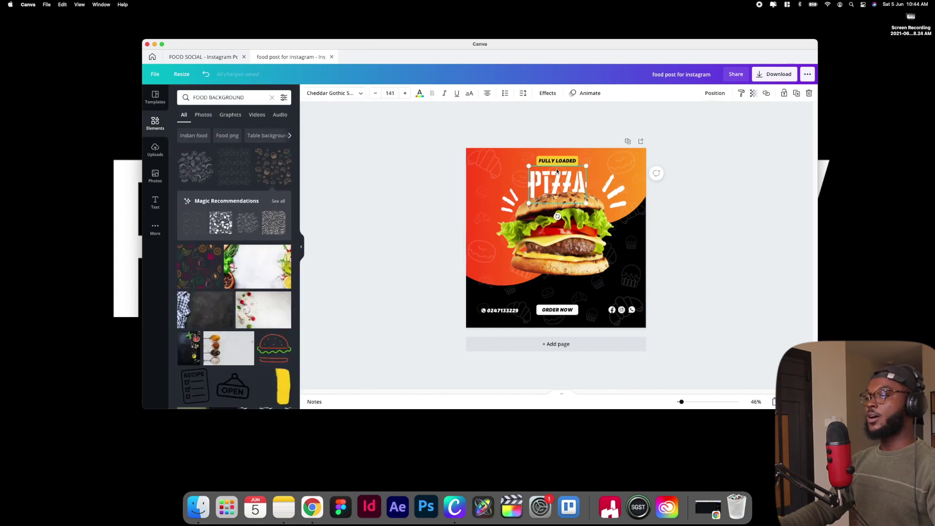
pyautogui.click(547, 93)
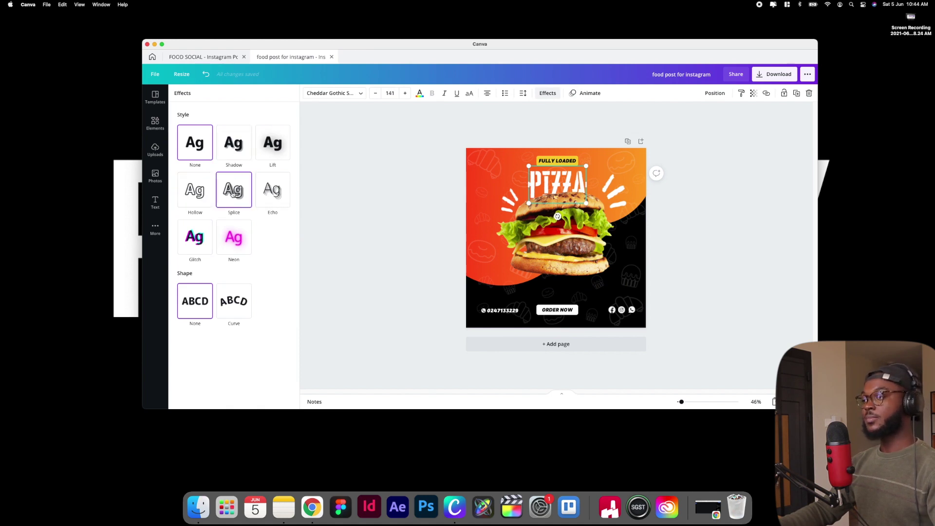
pyautogui.click(234, 144)
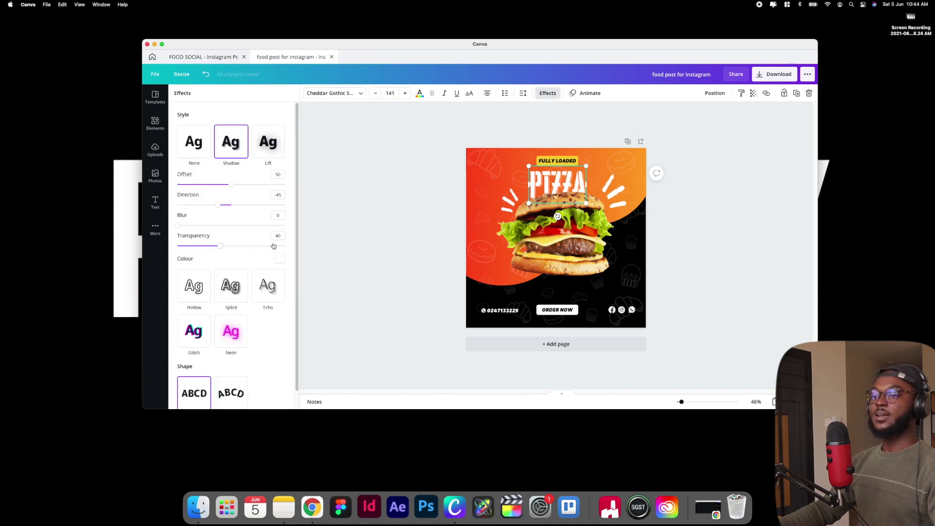
pyautogui.click(279, 257)
pyautogui.click(200, 289)
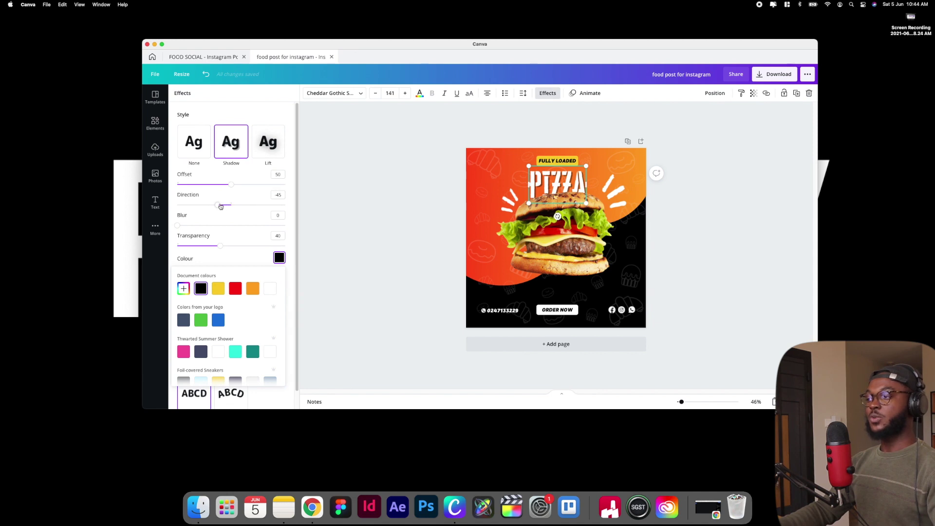
pyautogui.click(338, 213)
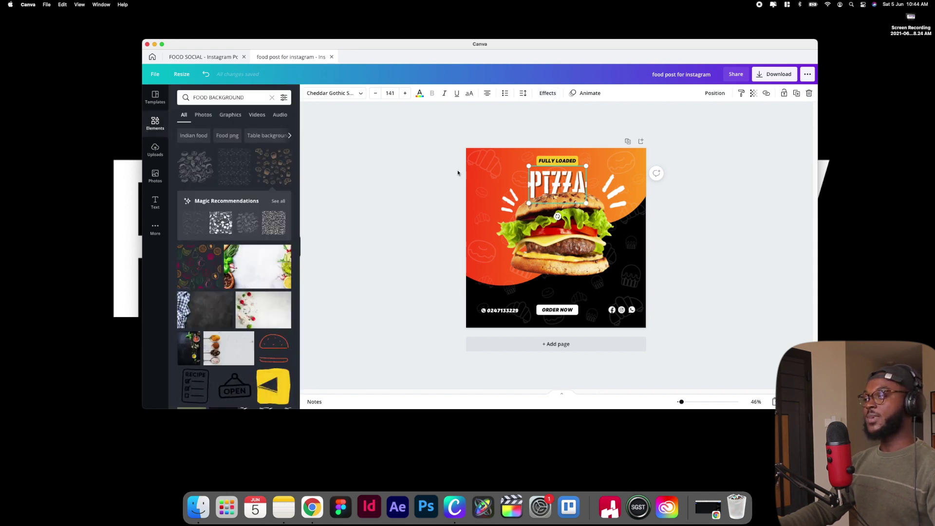
pyautogui.click(477, 168)
# Raise the food-doodle pattern's transparency value from 15 to 22
pyautogui.click(753, 93)
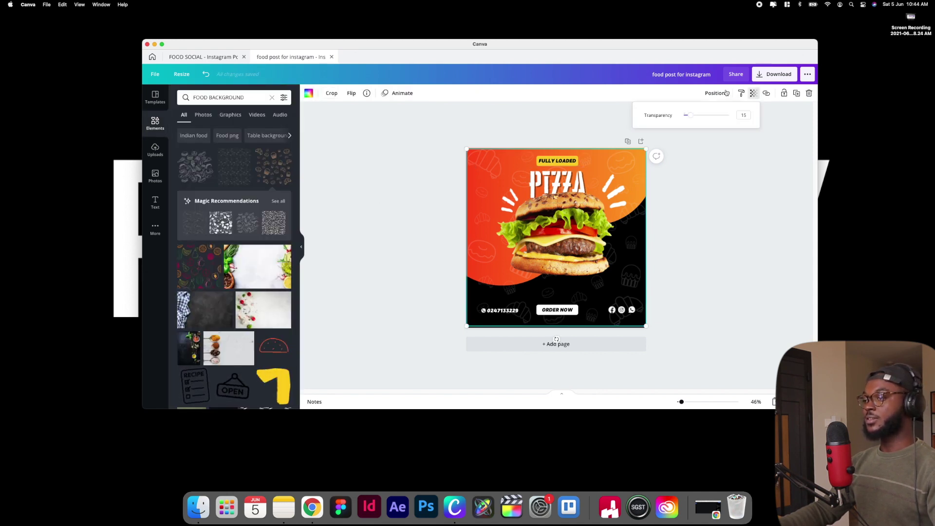
pyautogui.moveTo(689, 118); pyautogui.dragTo(693, 120)
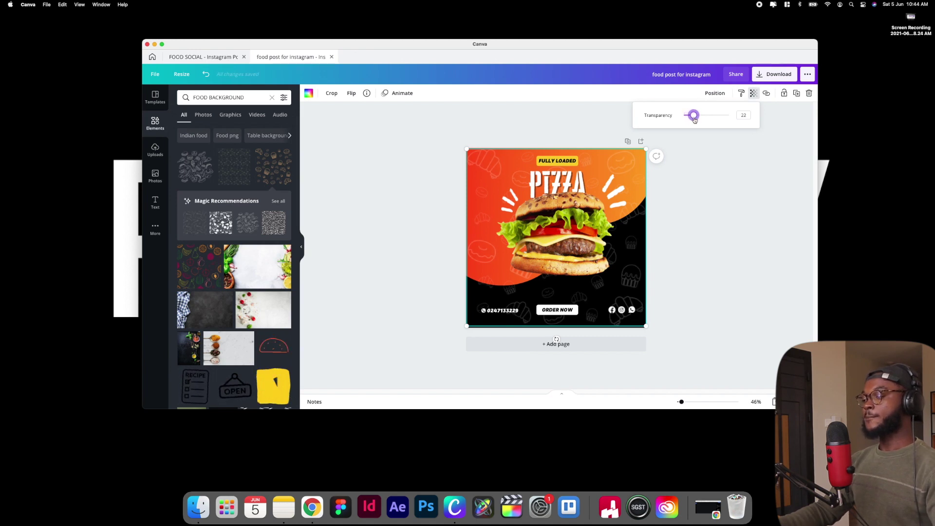
pyautogui.click(724, 166)
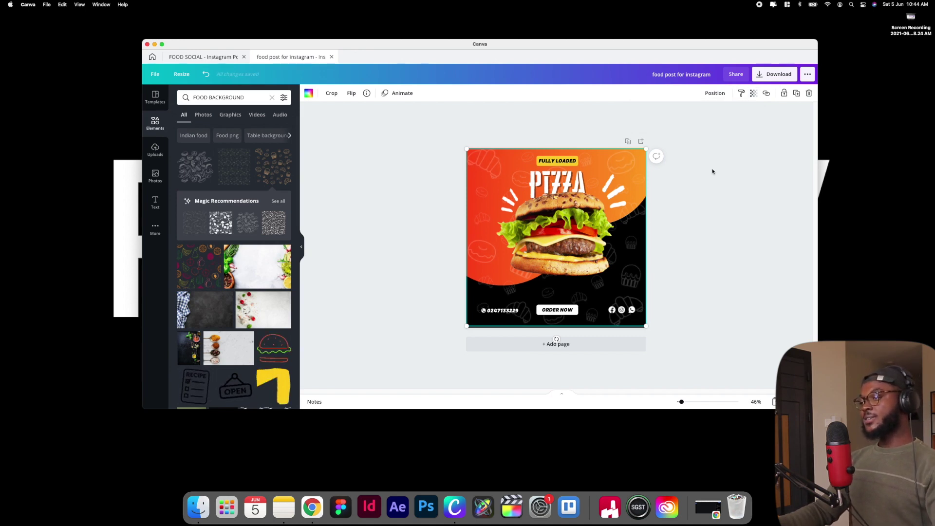
pyautogui.click(725, 177)
pyautogui.scroll(5, 718, 175)
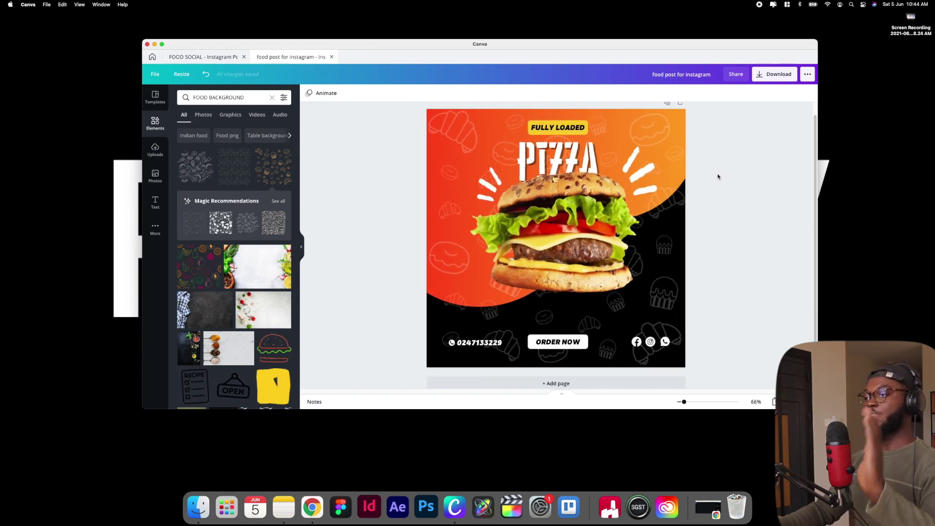
pyautogui.scroll(-1, 718, 177)
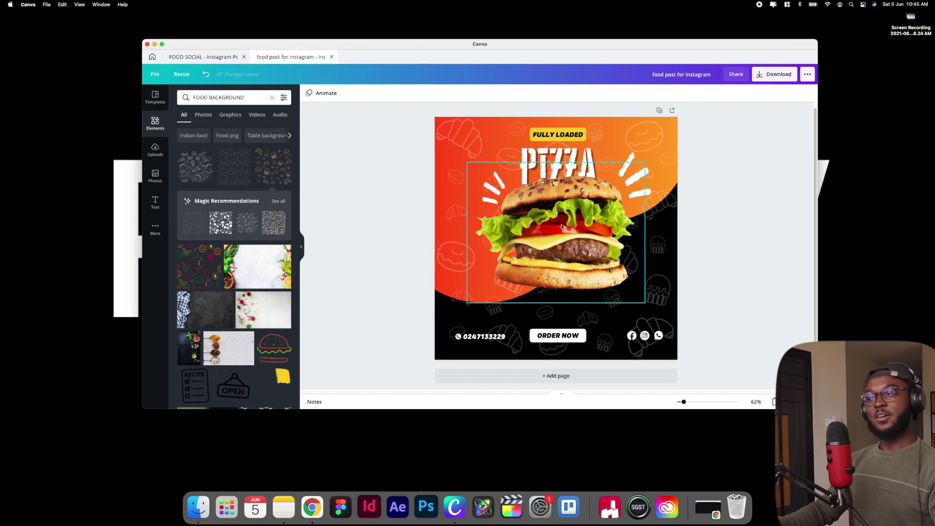
# Retype the PIZZA heading as BURGER, shrink it slightly and re-centre it above the burger
pyautogui.click(568, 163)
pyautogui.click(568, 156)
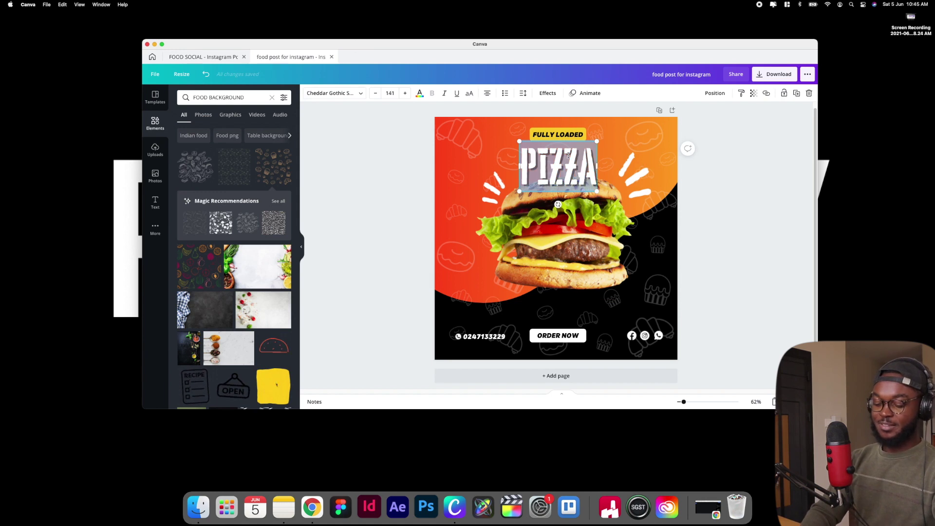
pyautogui.write('B')
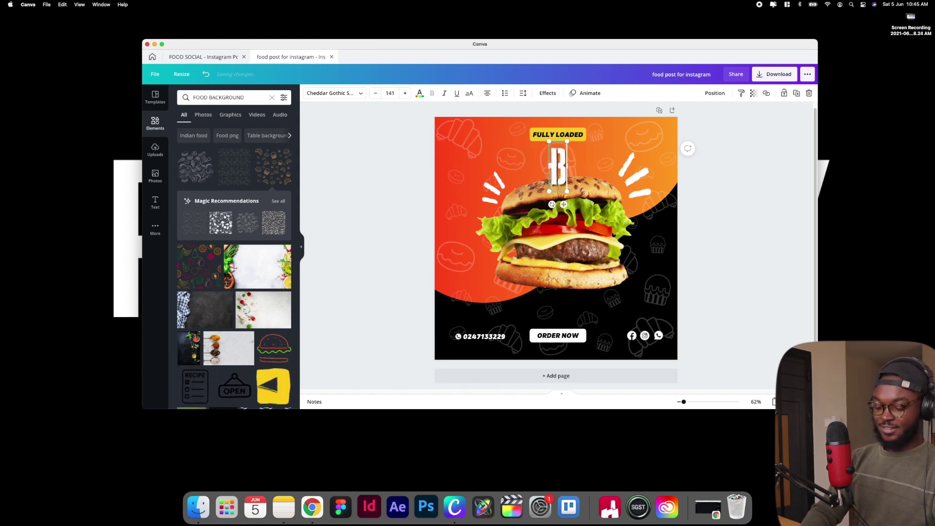
pyautogui.write('URGER')
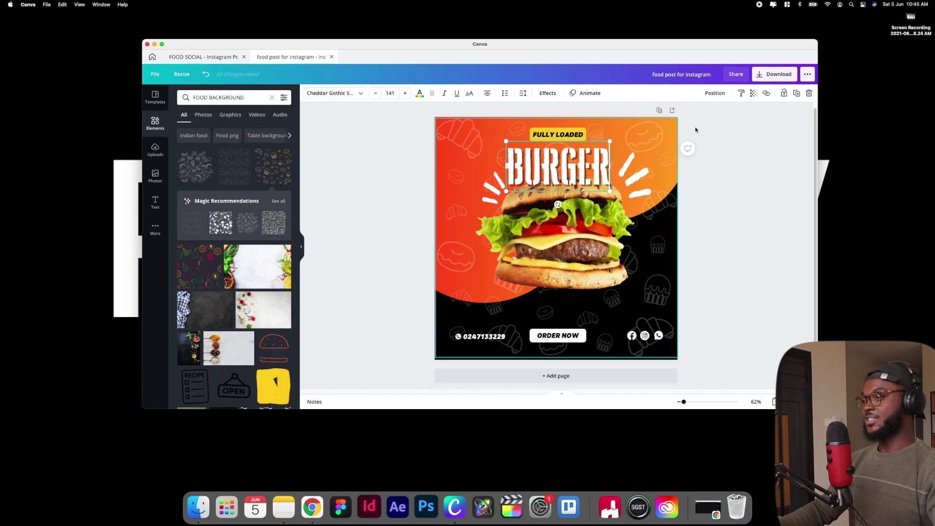
pyautogui.click(695, 129)
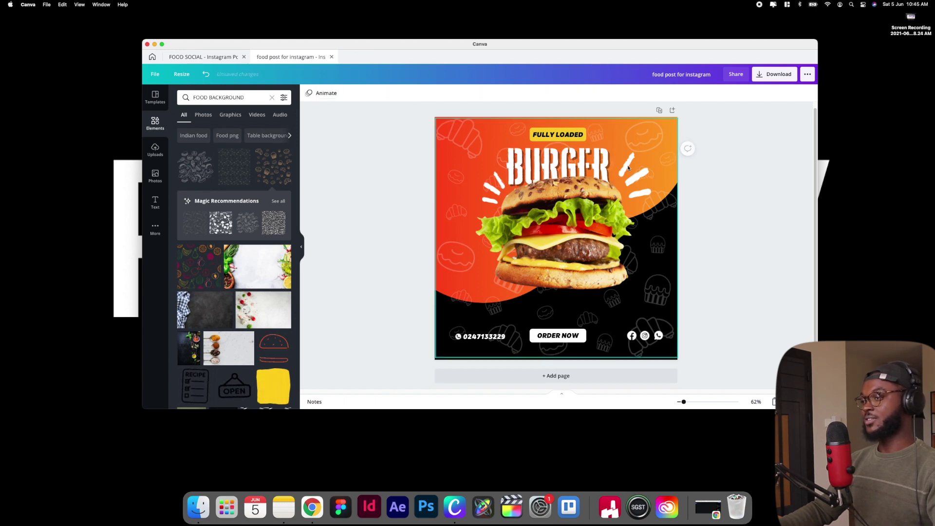
pyautogui.moveTo(581, 160); pyautogui.dragTo(582, 159)
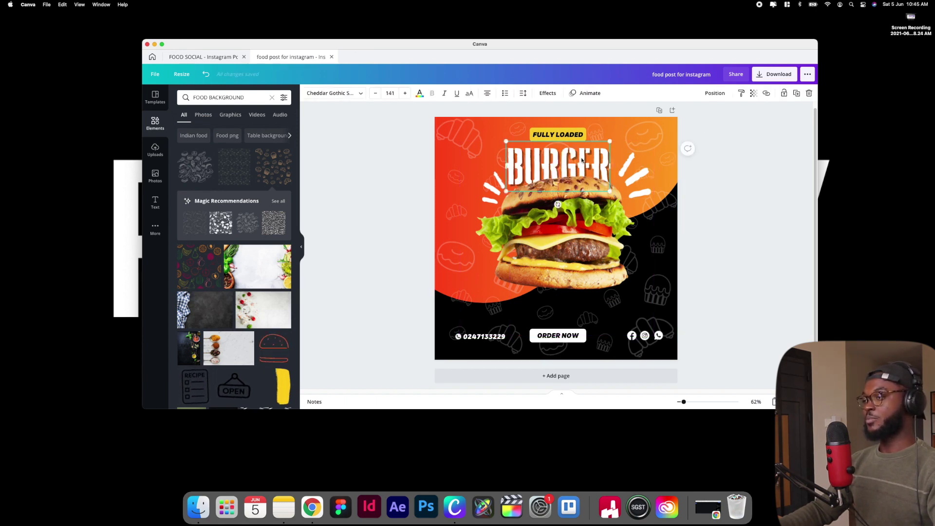
pyautogui.moveTo(609, 192); pyautogui.dragTo(603, 187)
pyautogui.moveTo(590, 154); pyautogui.dragTo(595, 154)
pyautogui.click(727, 191)
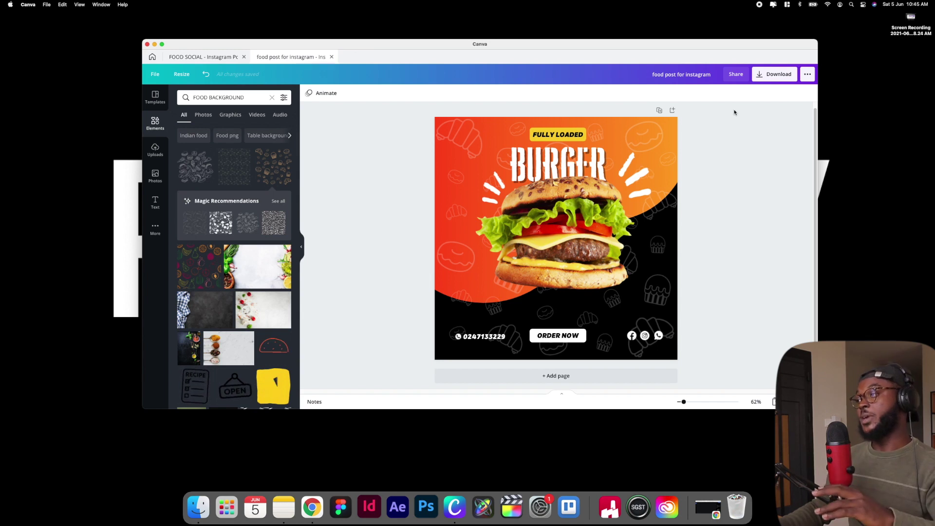
# Download the post as a 1080 × 1080 PNG, saving 'food post for instagram.png' to Downloads
pyautogui.click(769, 77)
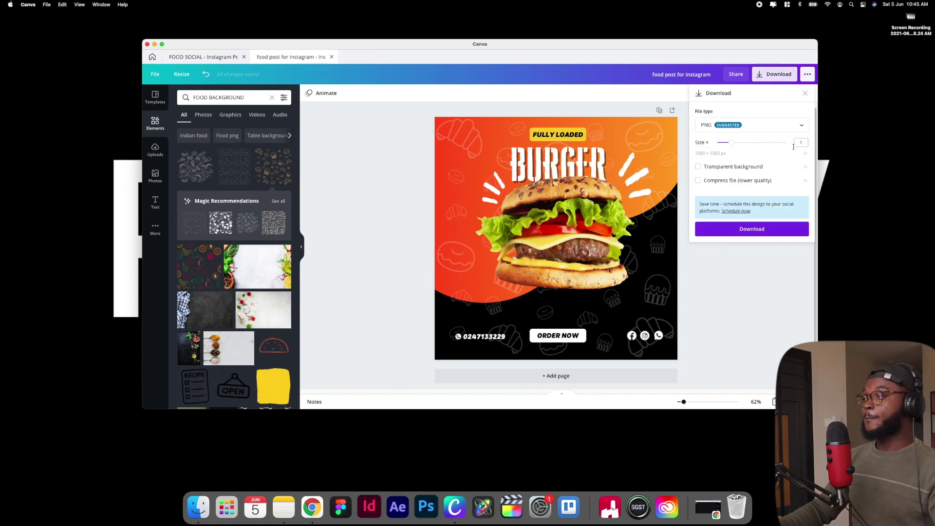
pyautogui.click(748, 127)
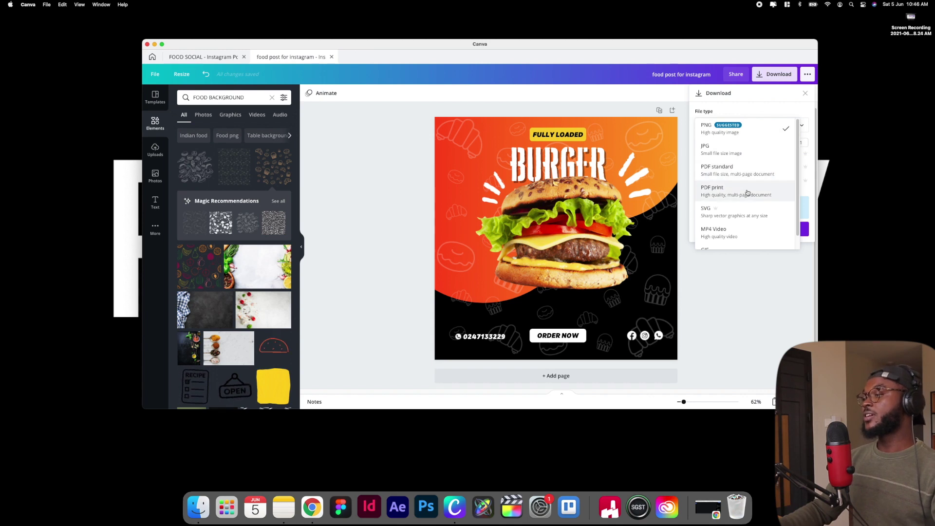
pyautogui.scroll(-1, 731, 218)
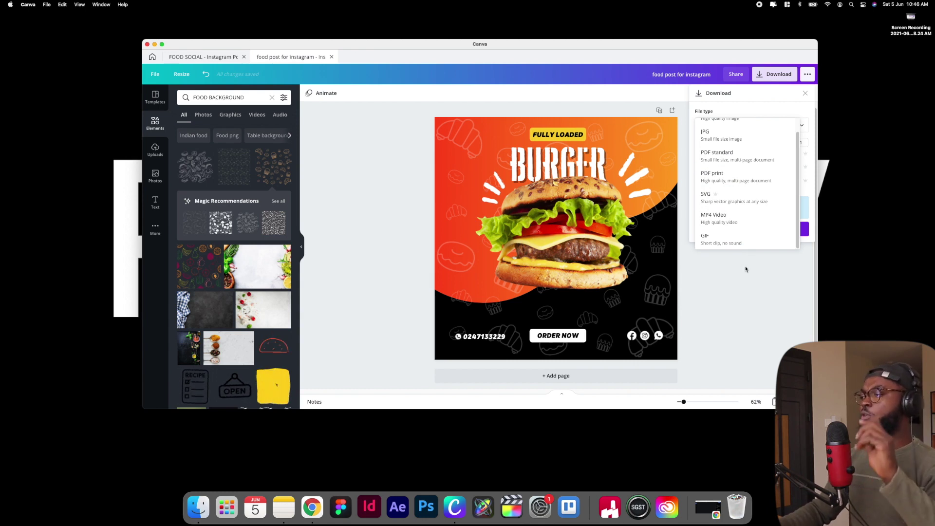
pyautogui.scroll(2, 737, 181)
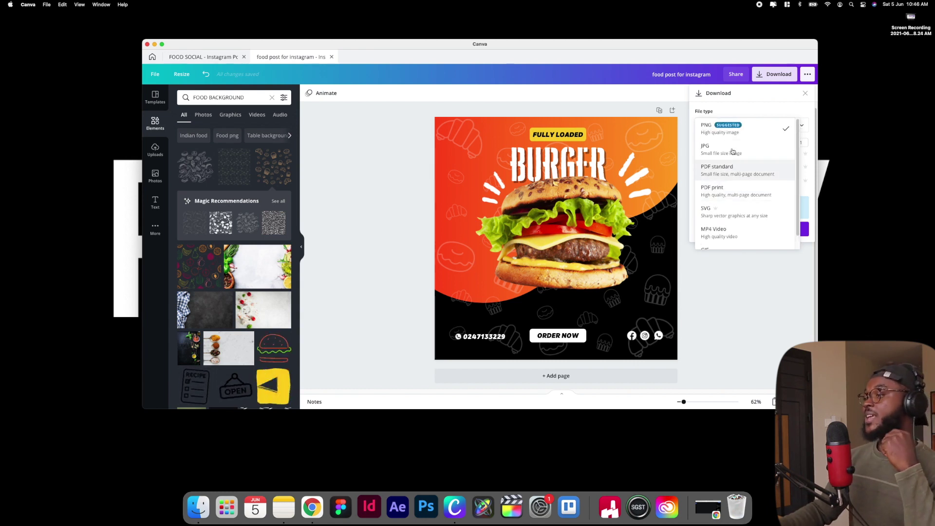
pyautogui.click(729, 129)
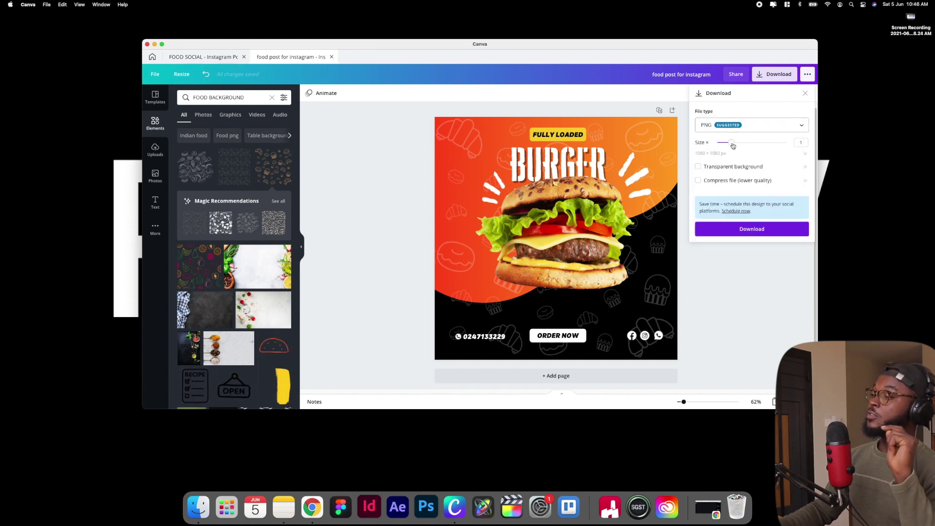
pyautogui.moveTo(733, 146); pyautogui.dragTo(762, 148)
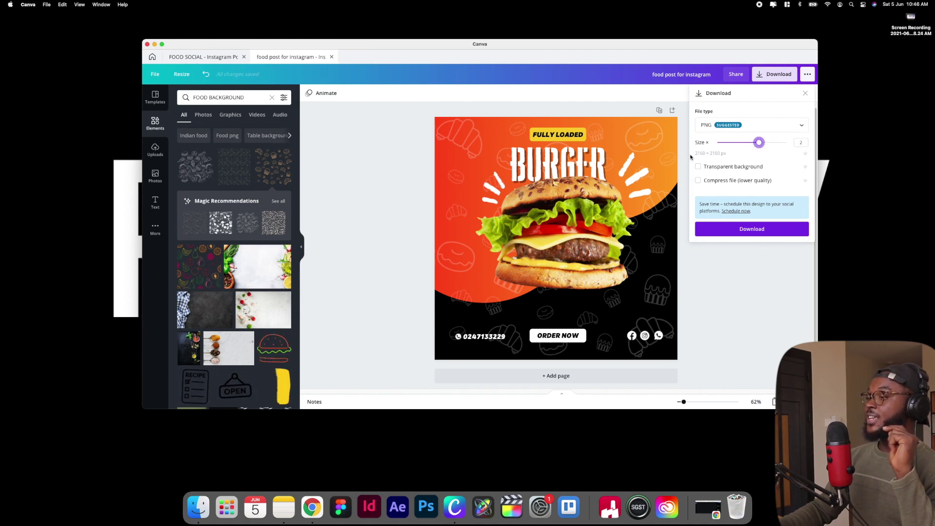
pyautogui.moveTo(758, 142); pyautogui.dragTo(727, 150)
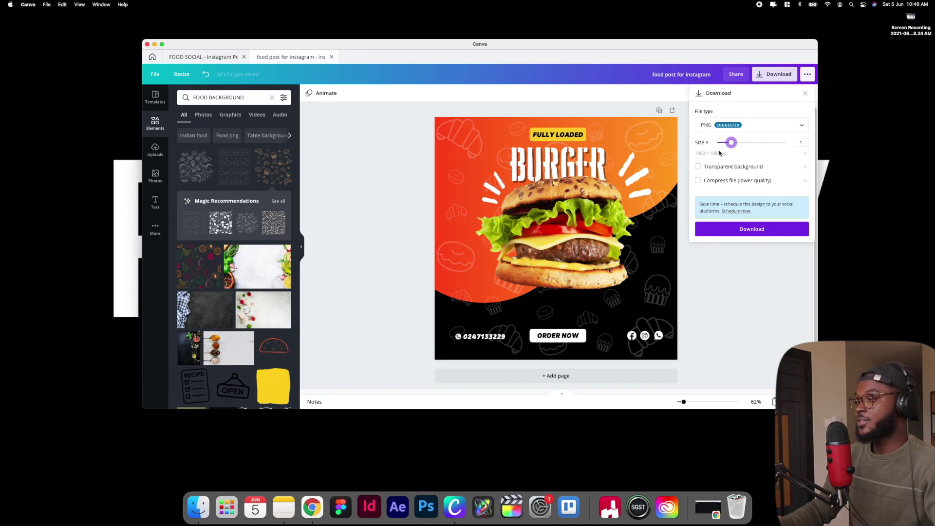
pyautogui.click(752, 228)
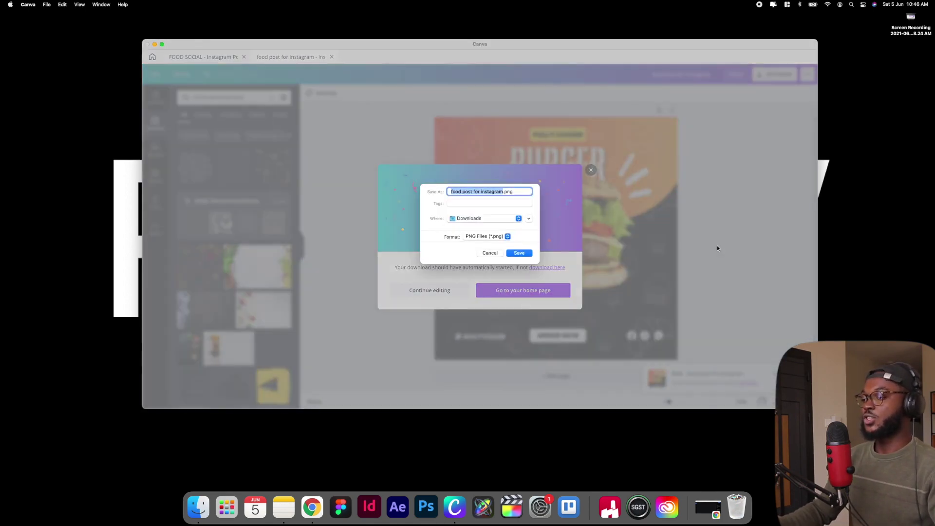
pyautogui.click(517, 253)
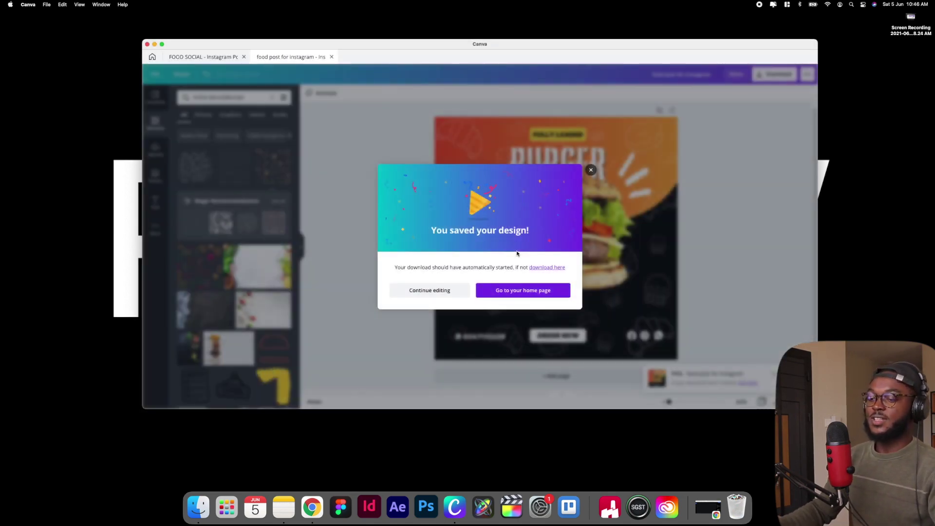
pyautogui.click(198, 506)
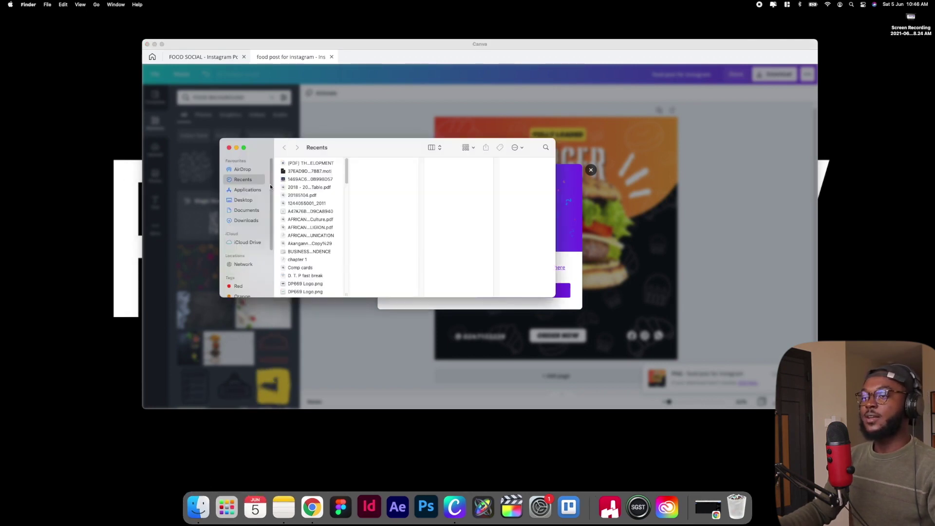
# Quick Look the 1,080 × 1,080 'food post for instagram.png' in Downloads, then close the preview
pyautogui.click(247, 220)
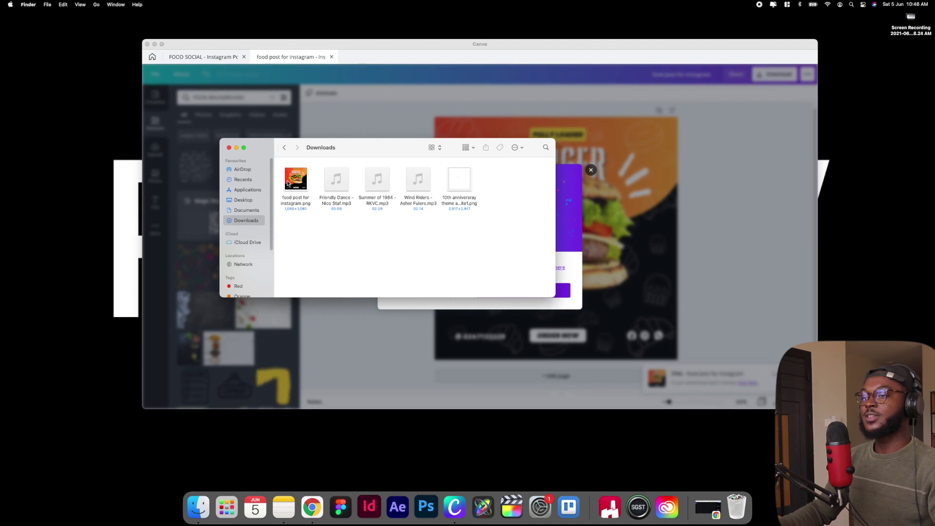
pyautogui.click(288, 187)
pyautogui.press('space')
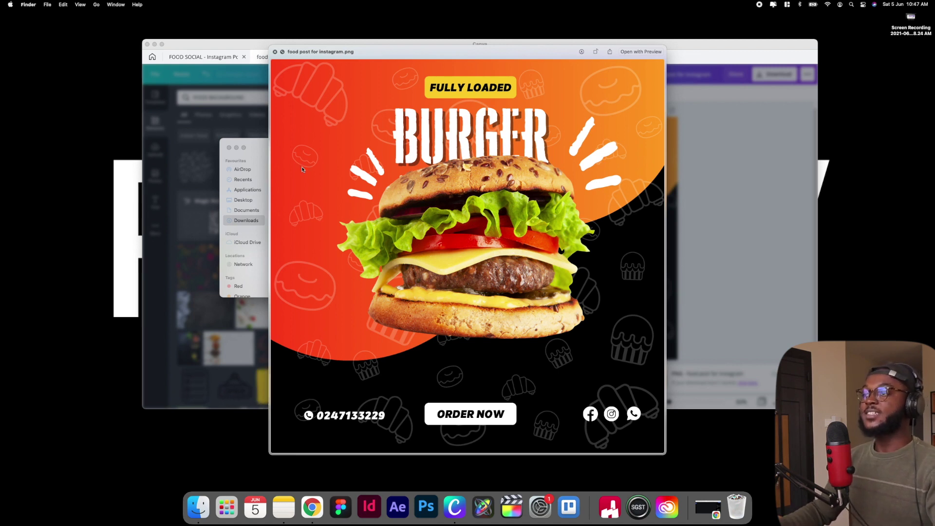
pyautogui.click(275, 52)
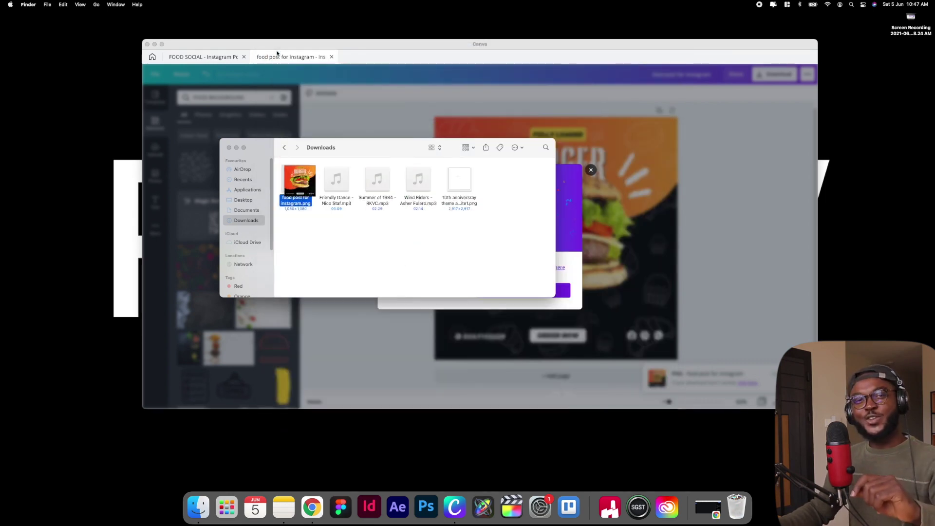